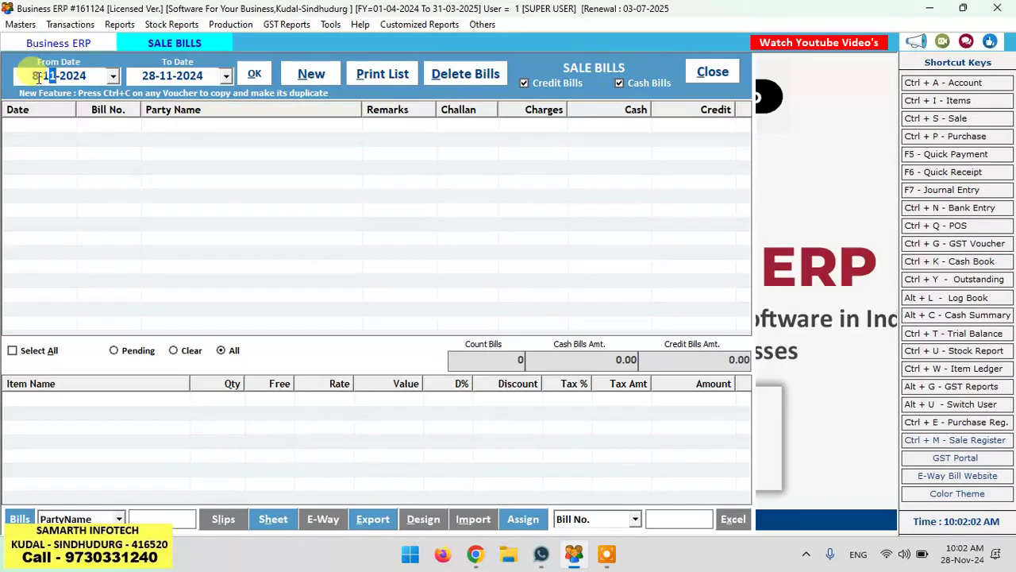
Step: Load the sale bills from 08-10-2024 and open bill 29 for editing
key("Return")
key("Return")
key("Return")
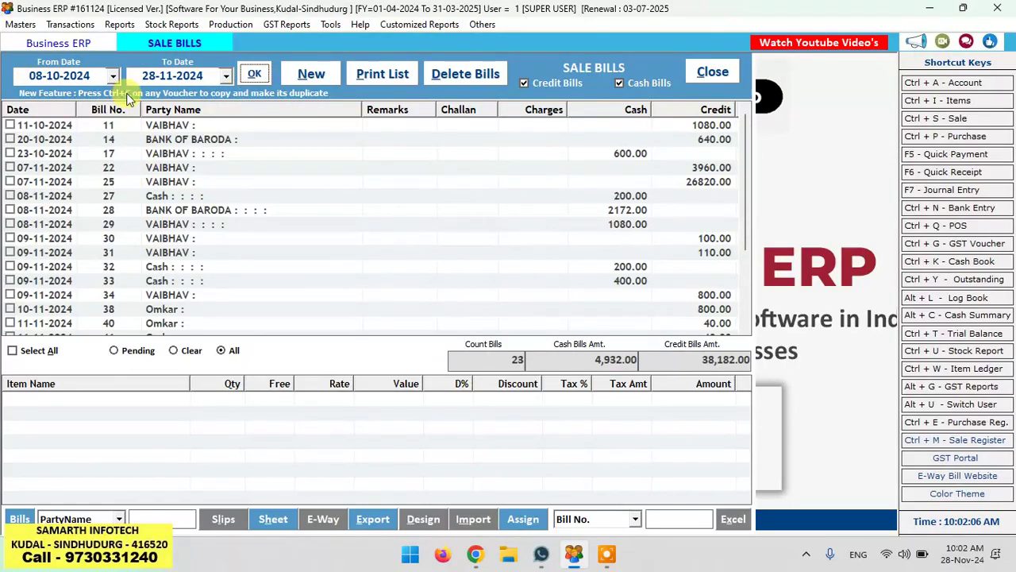
left_click(170, 228)
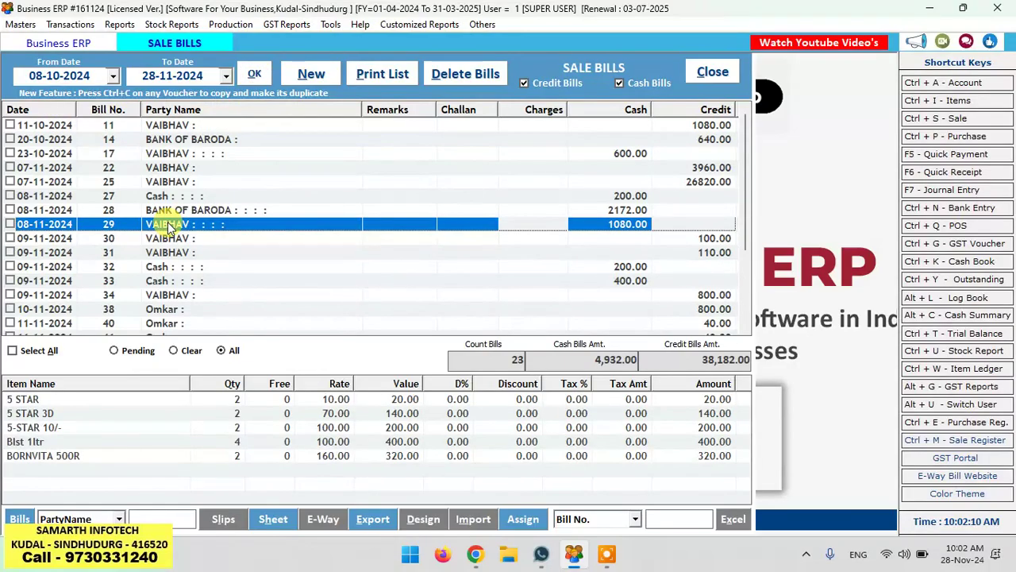
double_click(168, 225)
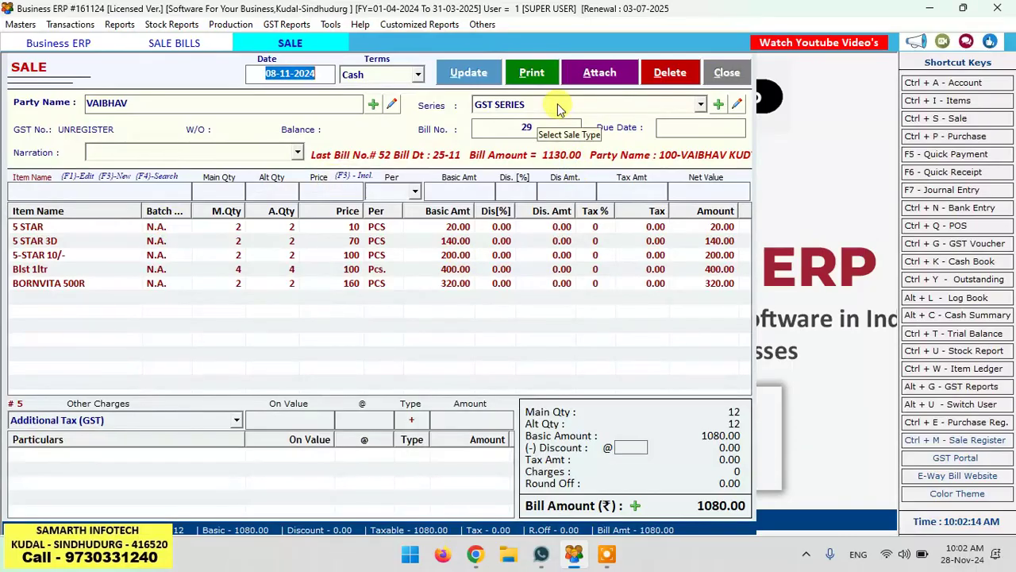
Step: Delete the BORNVITA 500R line and save bill 29 at 760.00 without printing
left_click(240, 284)
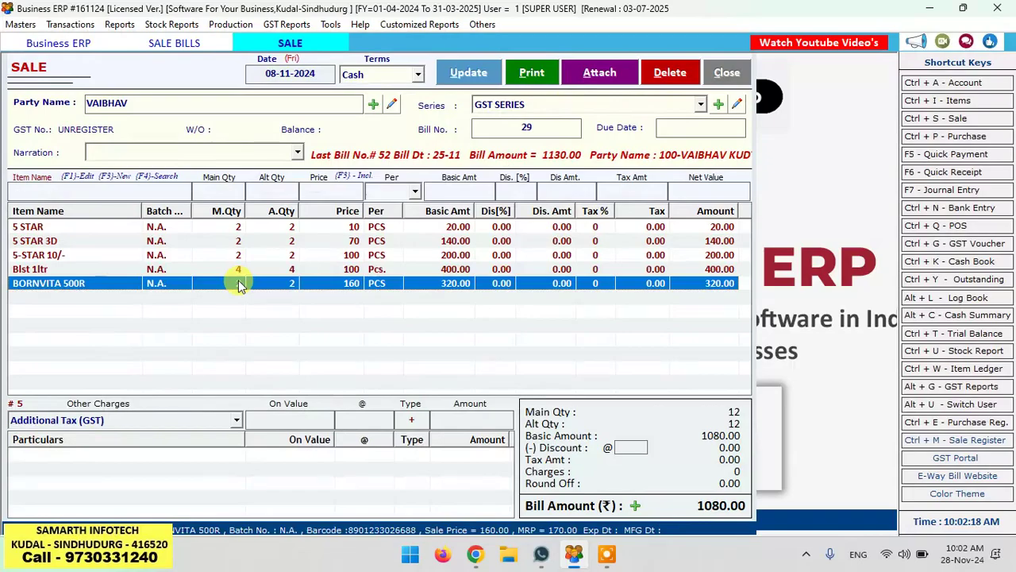
key("Delete")
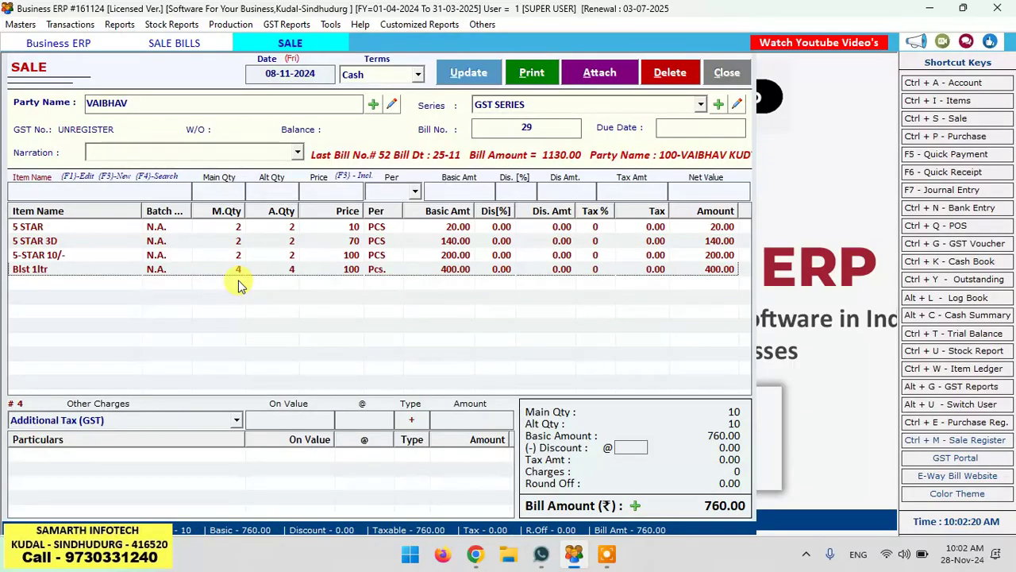
left_click(469, 72)
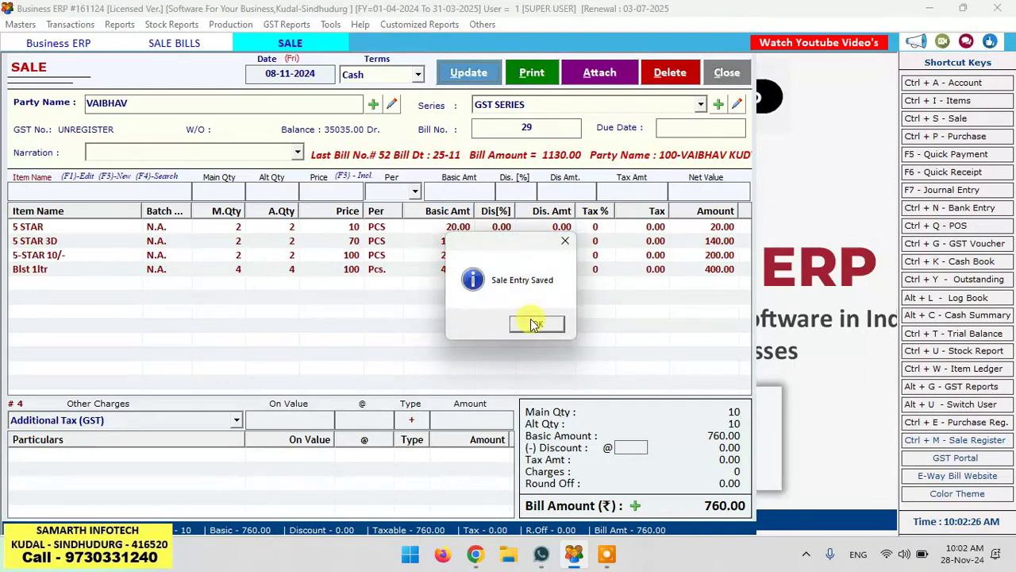
left_click(535, 324)
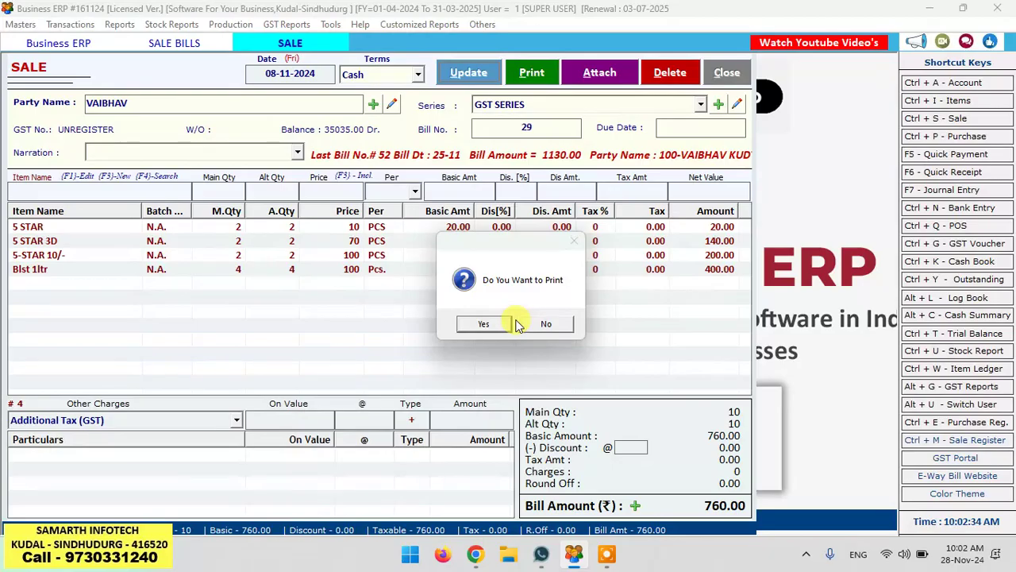
left_click(541, 323)
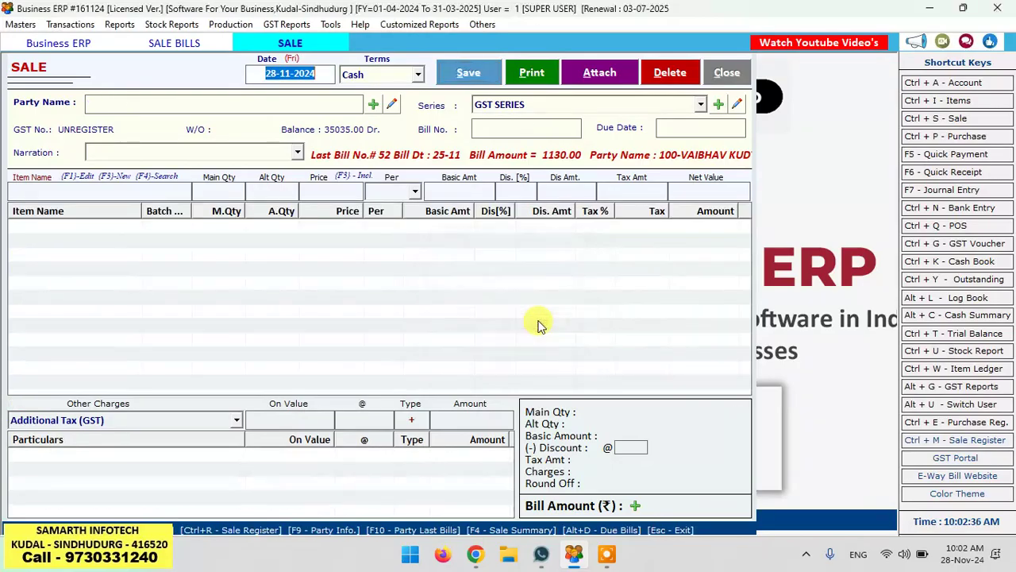
left_click(726, 72)
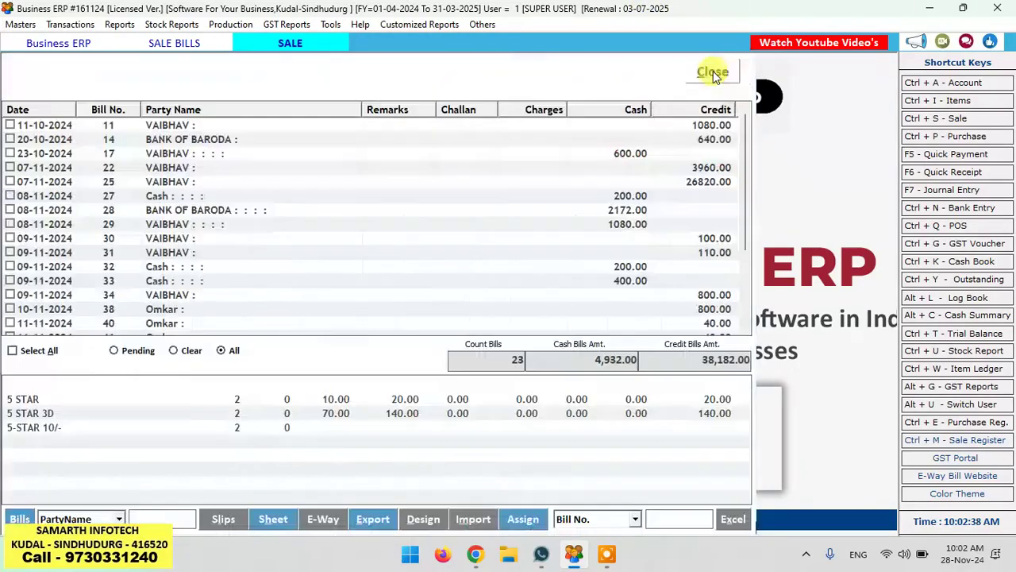
Step: Reopen bill 29 and add one BOURN VITA 750GM to it
double_click(176, 229)
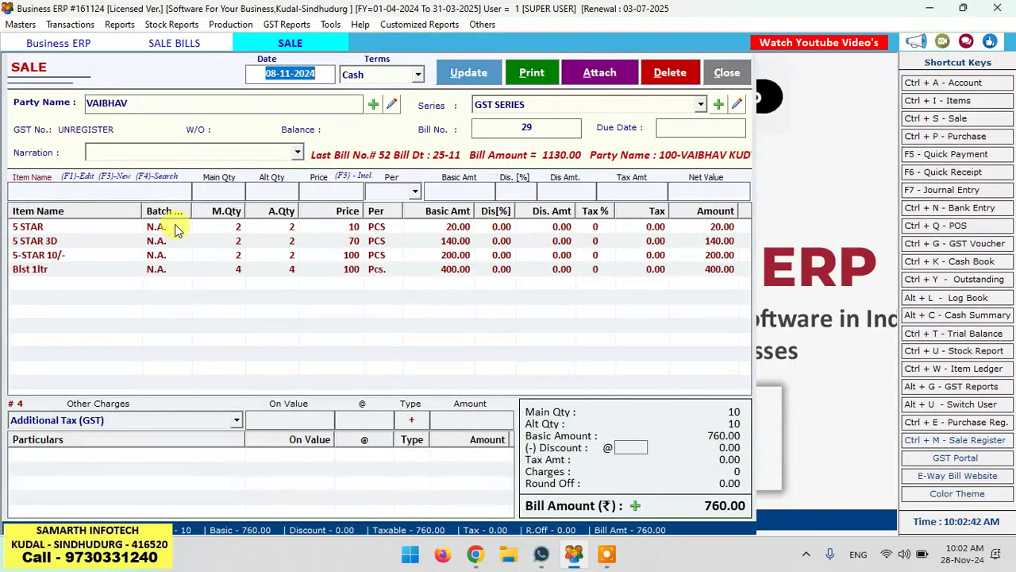
left_click(100, 190)
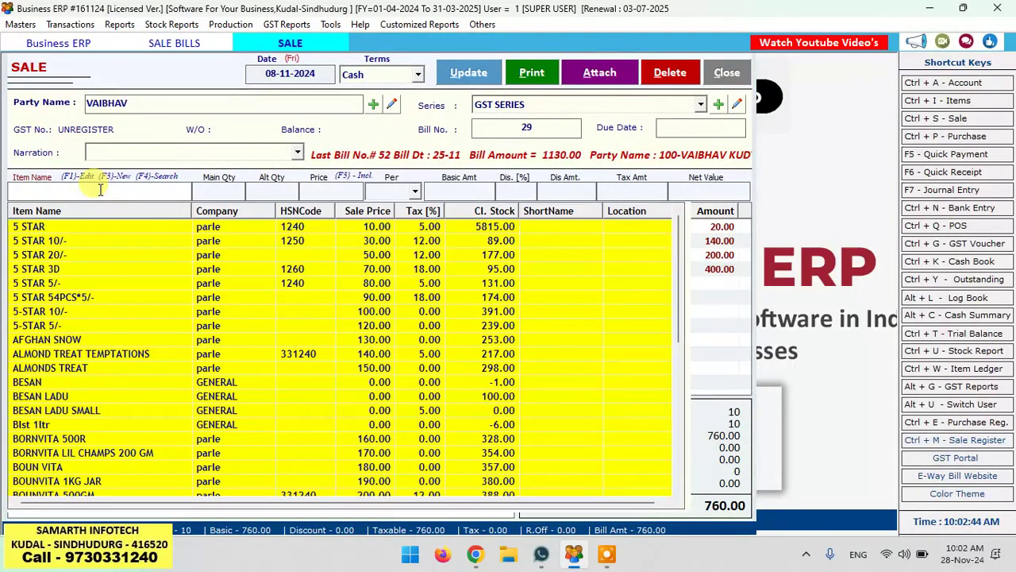
key("Down")
key("Down")
key("Down")
key("Down")
key("Down")
key("Down")
key("Down")
key("Down")
key("Down")
key("Down")
key("Down")
key("Down")
key("Down")
key("Down")
key("Down")
key("Down")
key("Down")
key("Down")
key("Down")
key("Down")
key("Down")
key("Return")
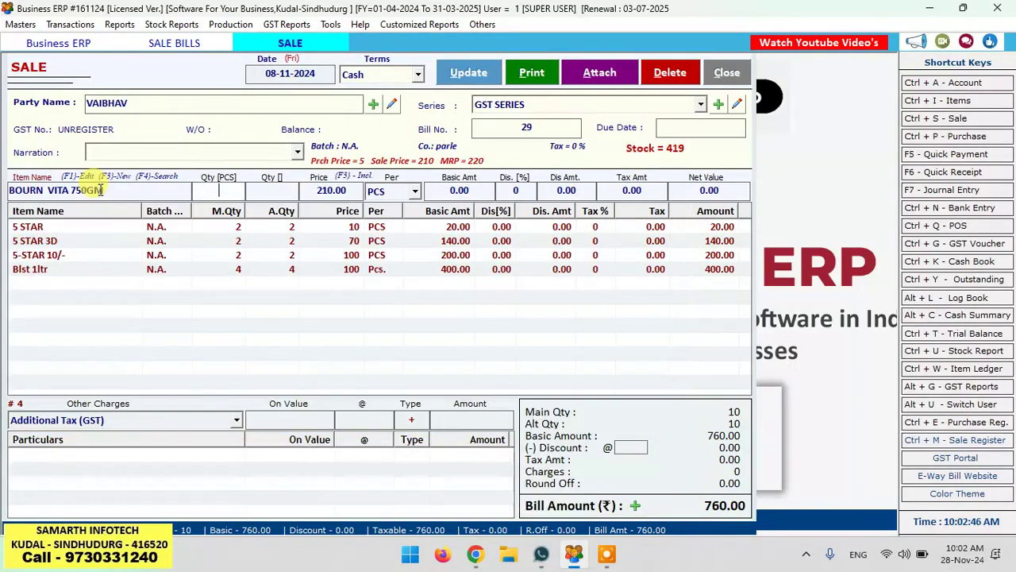
key("Return")
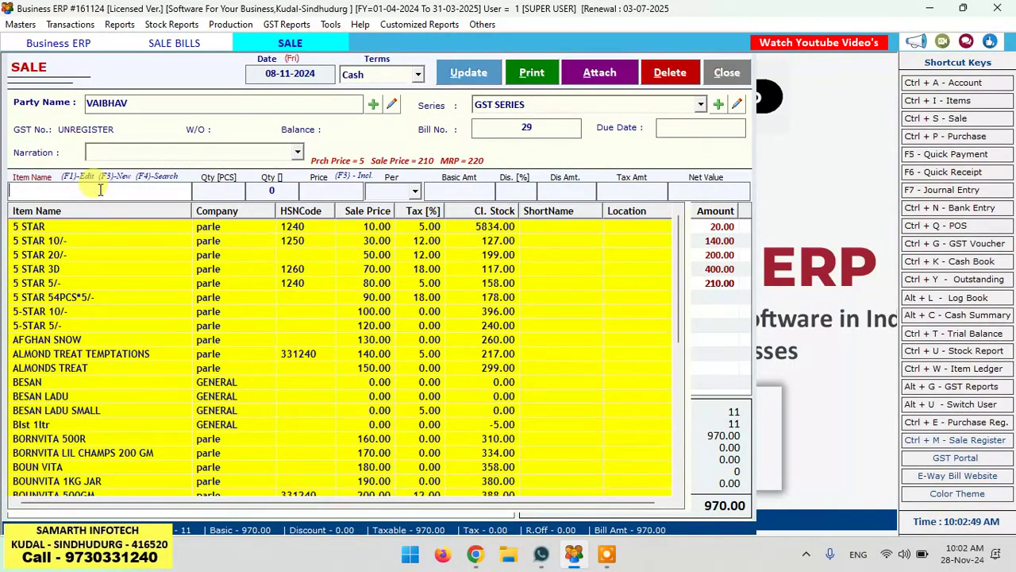
left_click(708, 331)
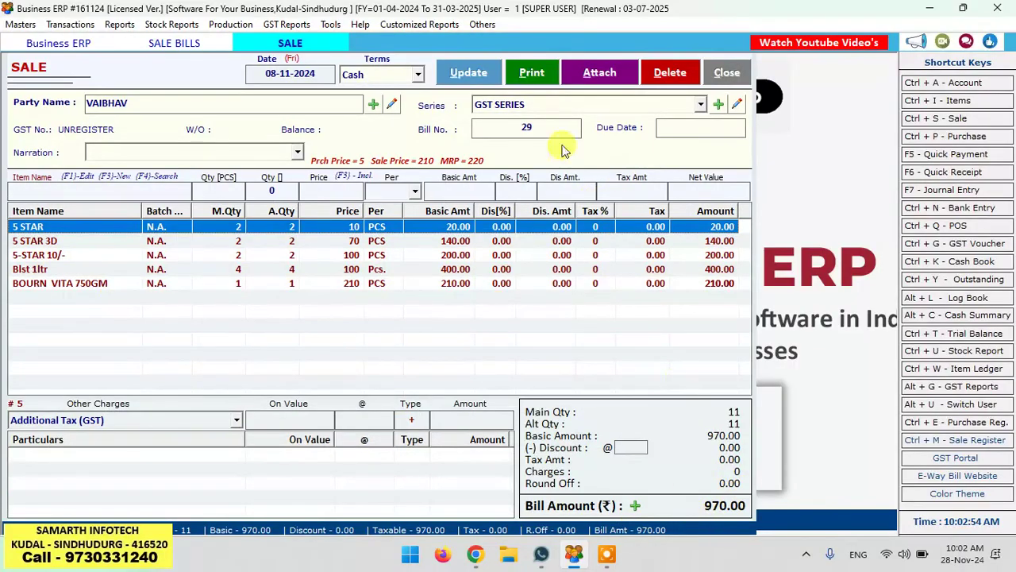
Step: Save bill 29 at 970.00, then close the print and sale windows
left_click(463, 72)
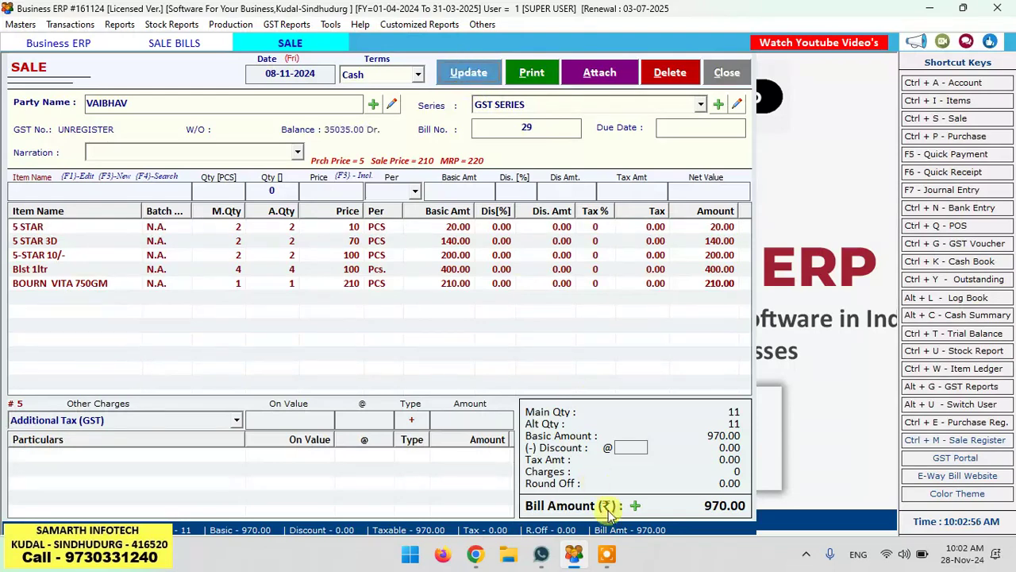
left_click(608, 556)
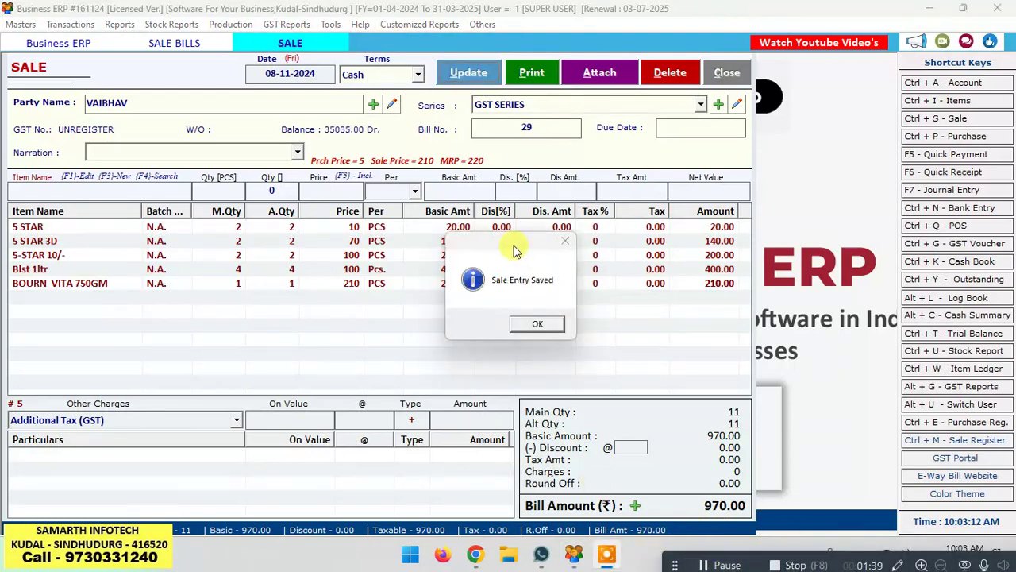
left_click(533, 324)
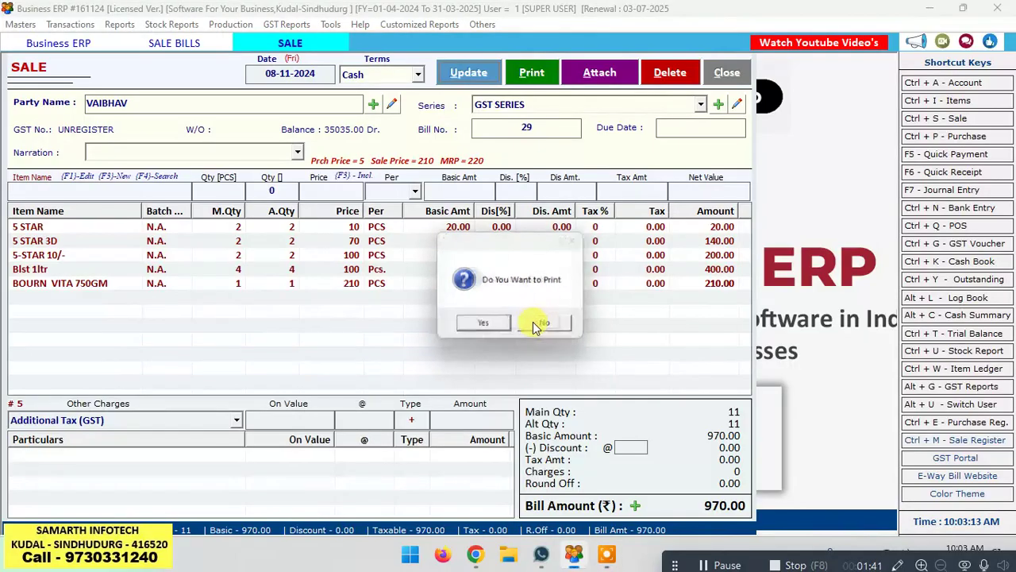
left_click(480, 324)
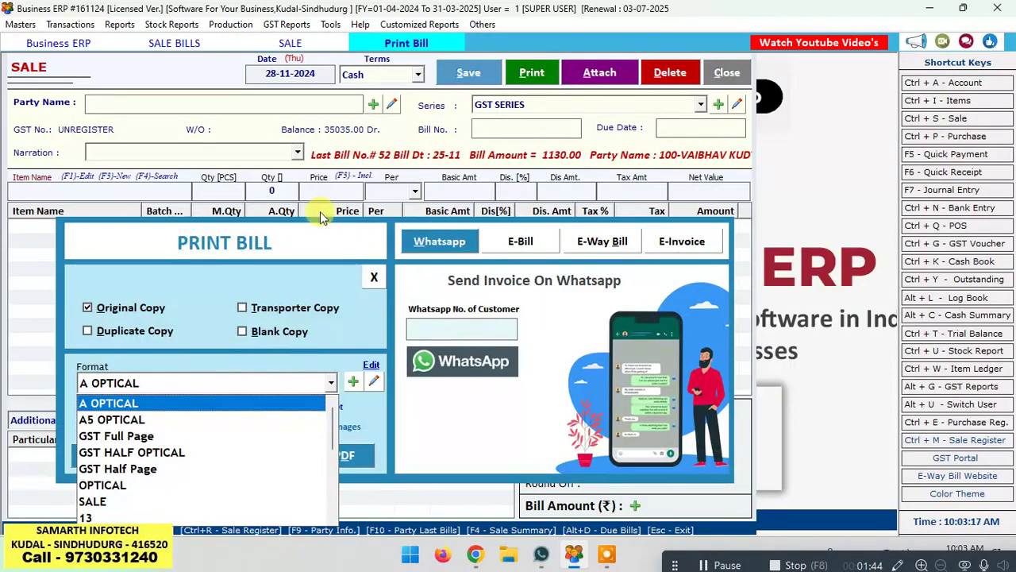
left_click(314, 230)
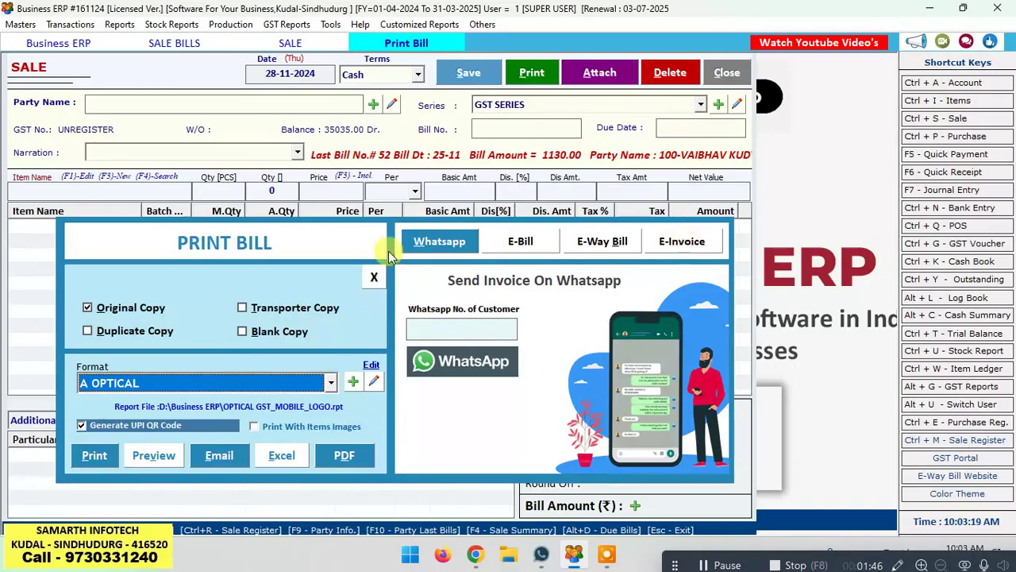
key("Escape")
key("Escape")
key("Escape")
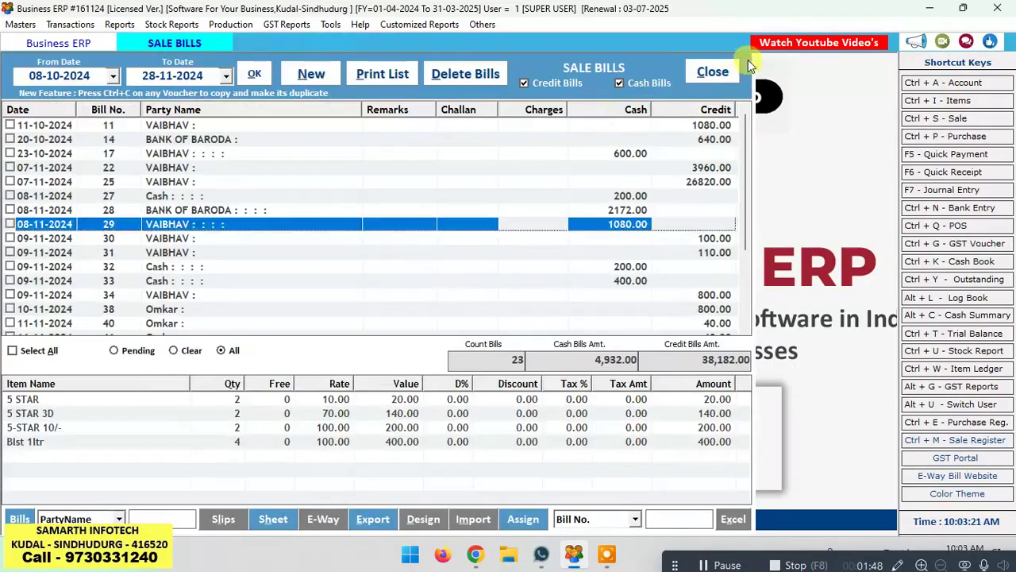
Step: Open the Sale bills from the Transactions menu and start a new sale bill
key("alt+t")
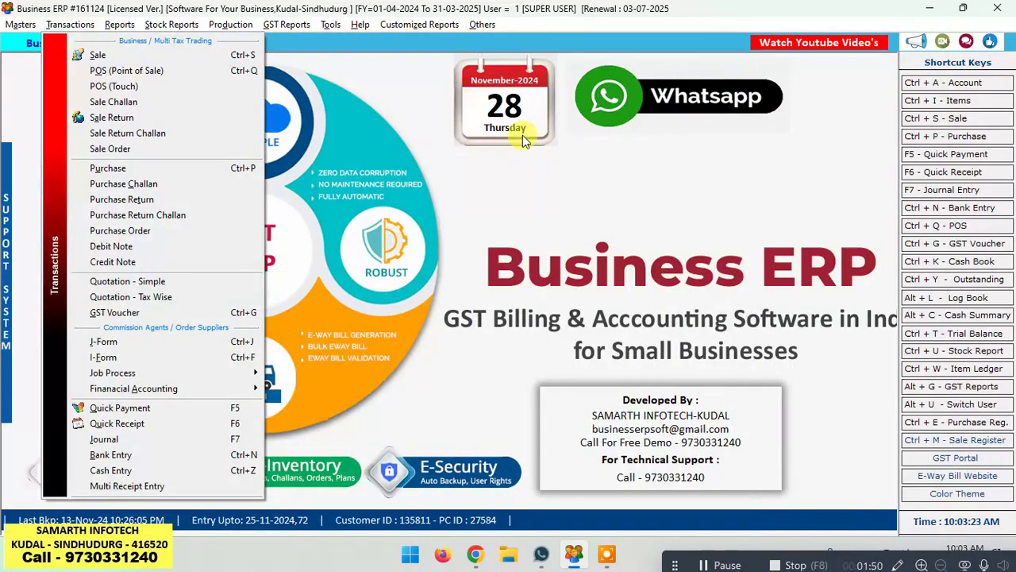
key("Down")
key("Return")
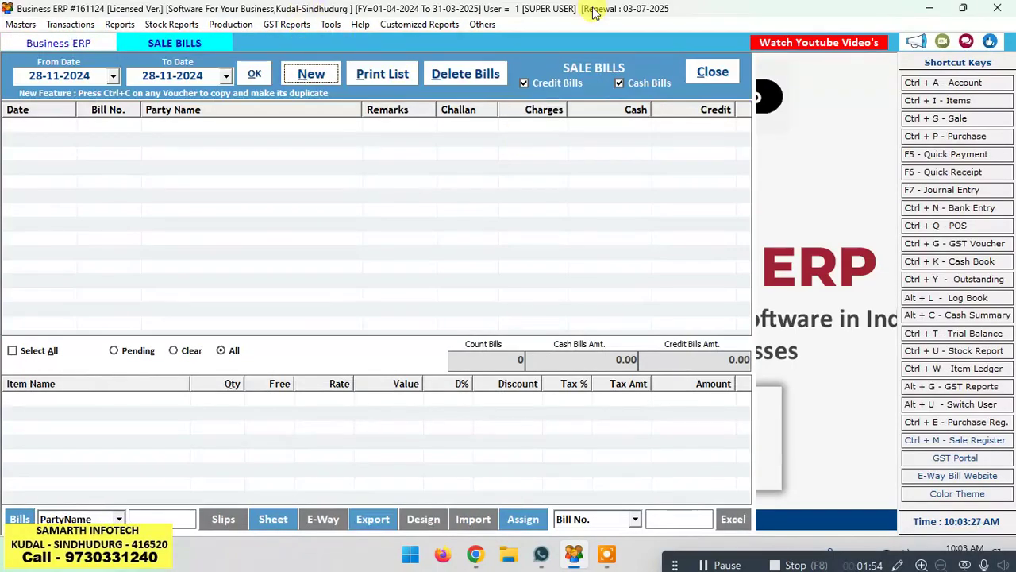
key("Return")
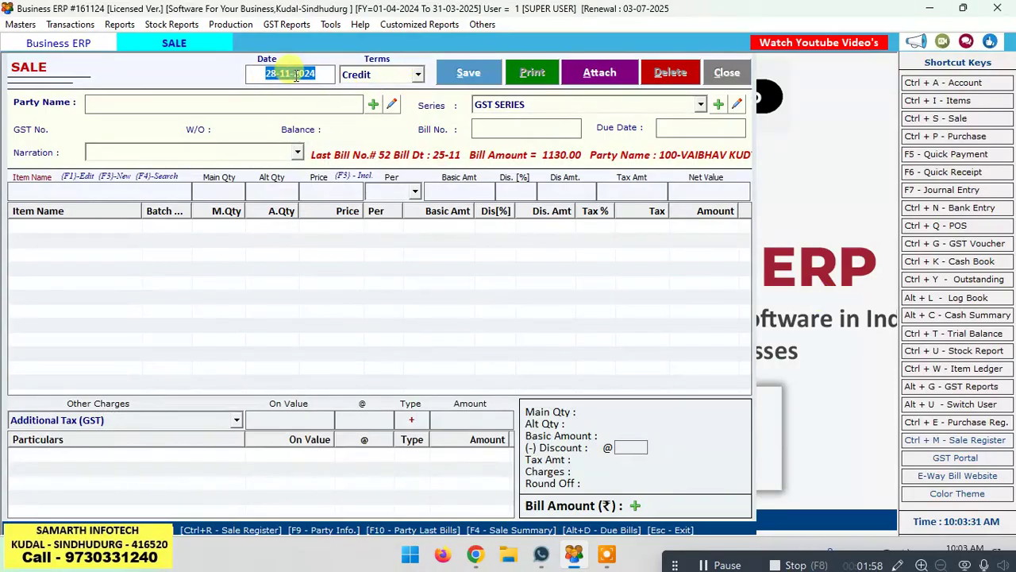
Step: Keep date 28-11-2024 and Credit terms, skip City/Area, and create a new party account
key("Return")
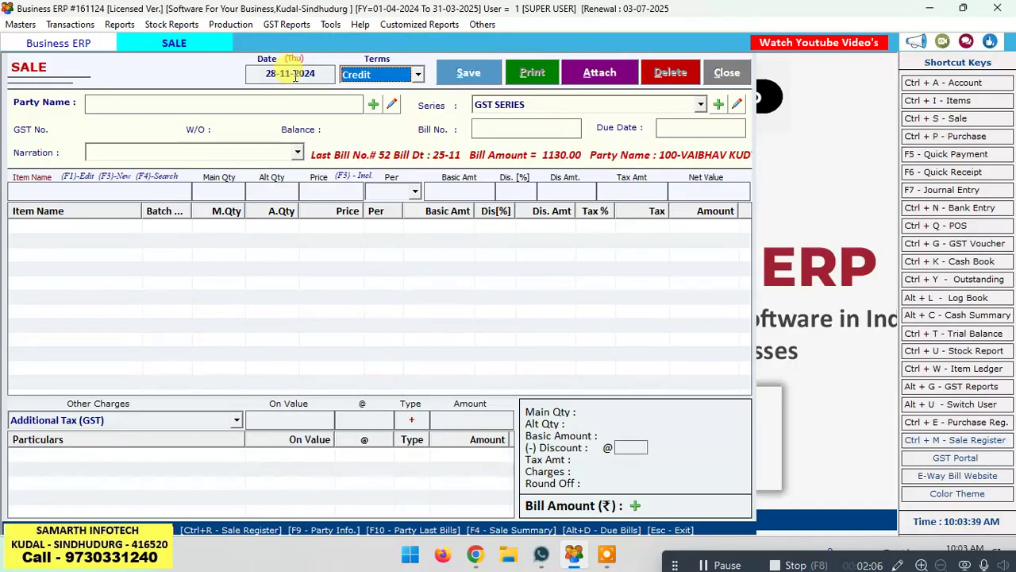
key("Return")
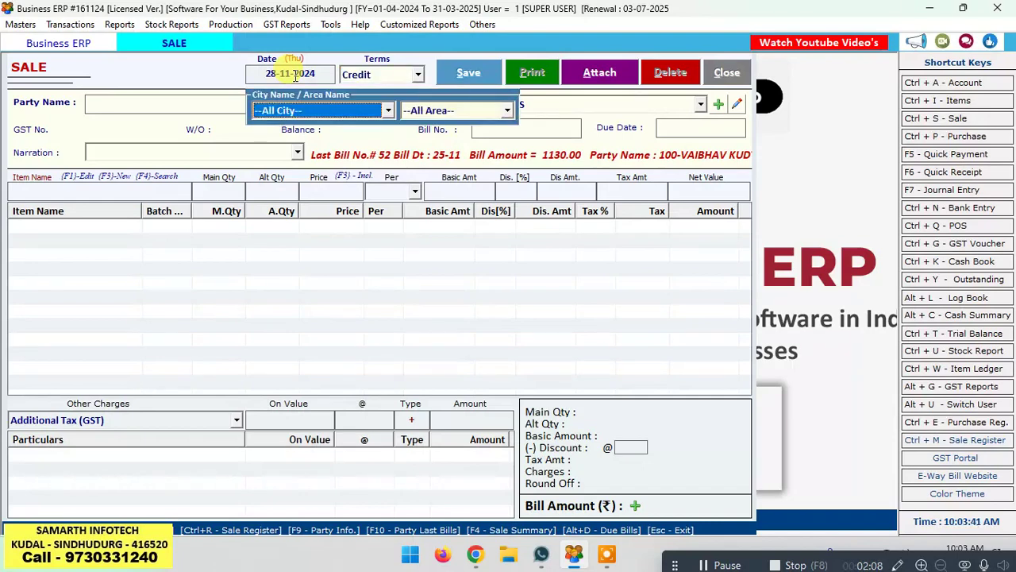
key("Return")
key("Return")
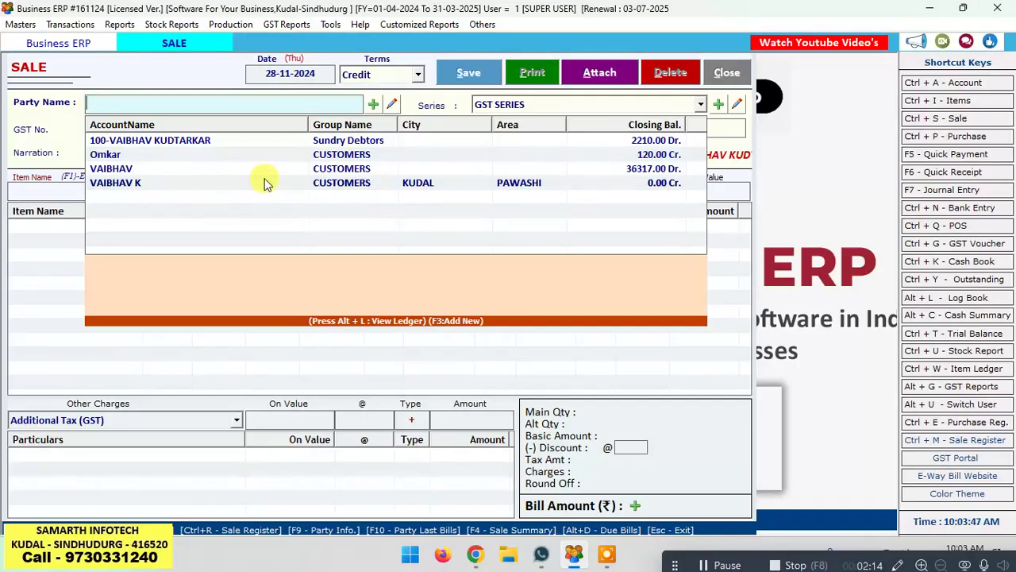
type("VA")
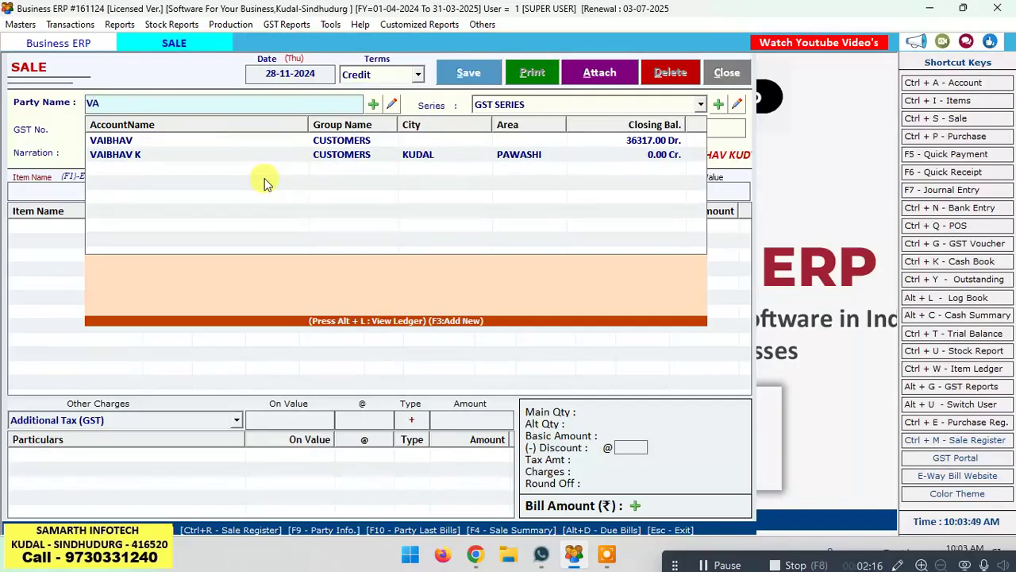
key("BackSpace")
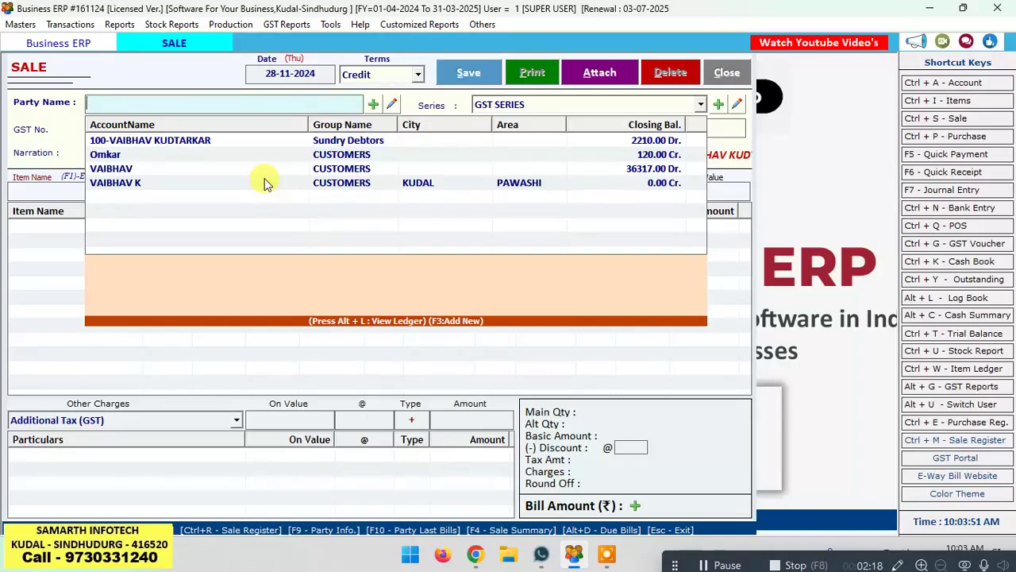
left_click(373, 105)
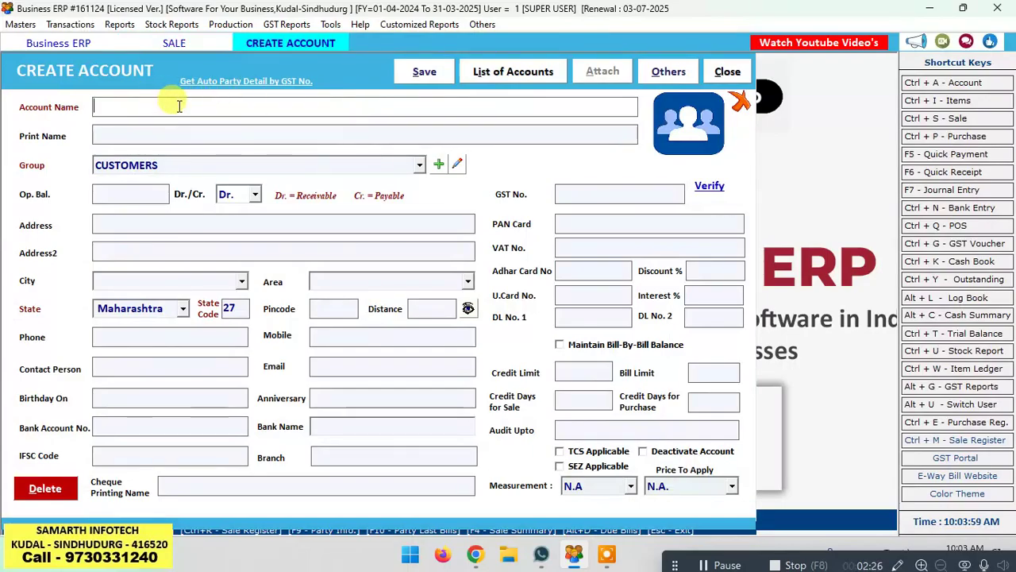
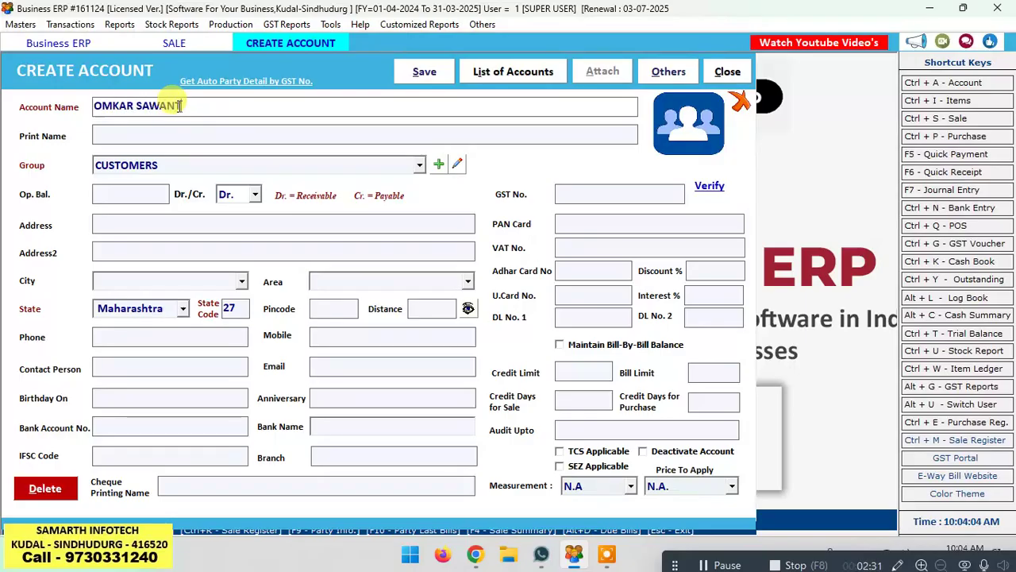
Step: Enter the customer's name as account and print name under CUSTOMERS, plus their address
key("Return")
key("Return")
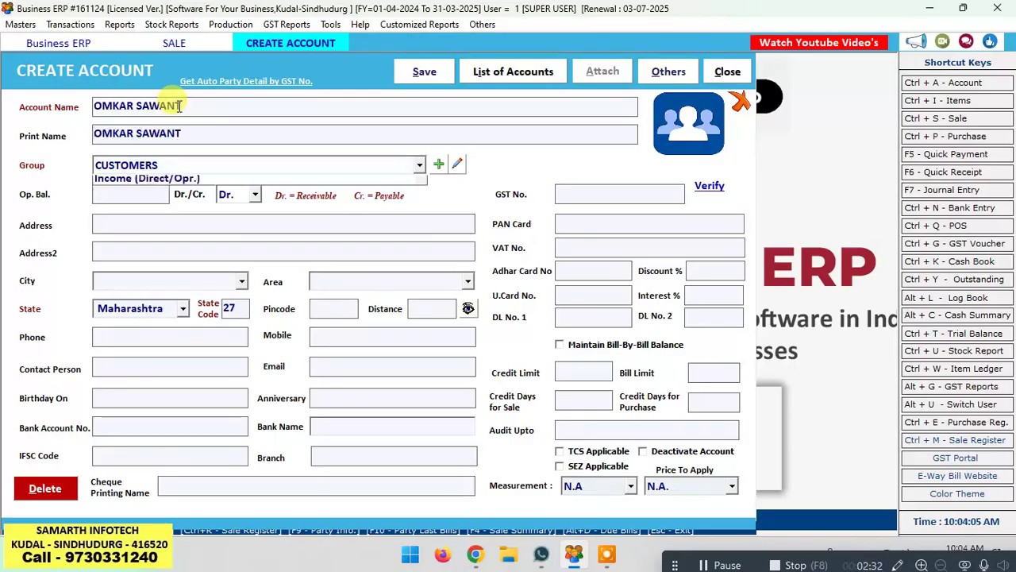
key("Return")
key("Return")
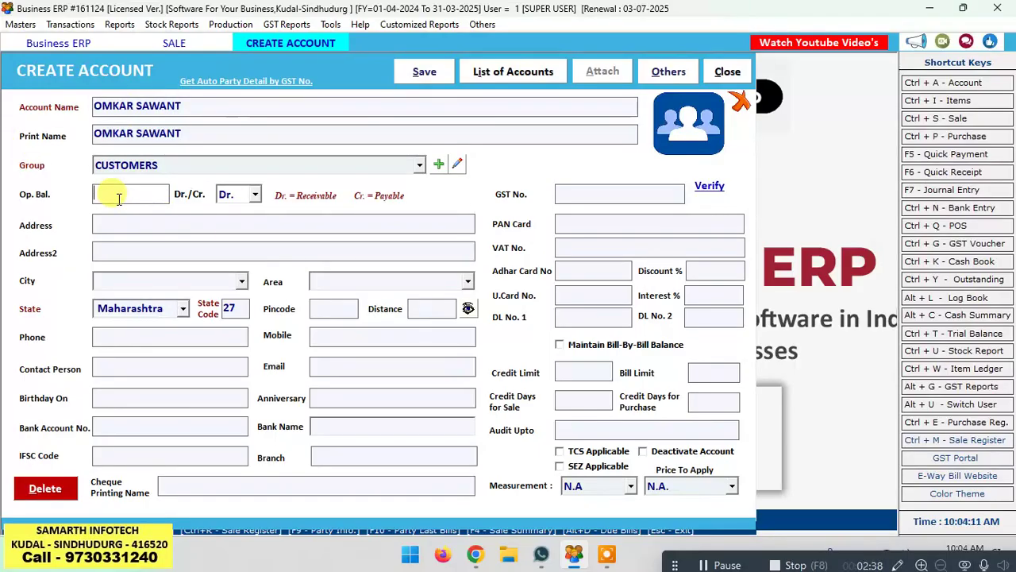
key("Return")
key("Return")
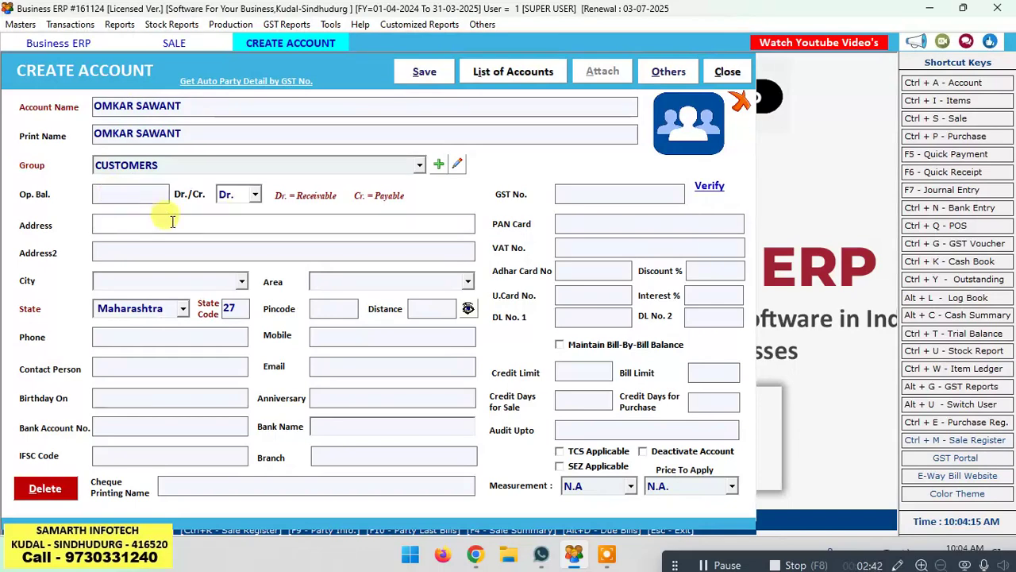
type("KUDAL")
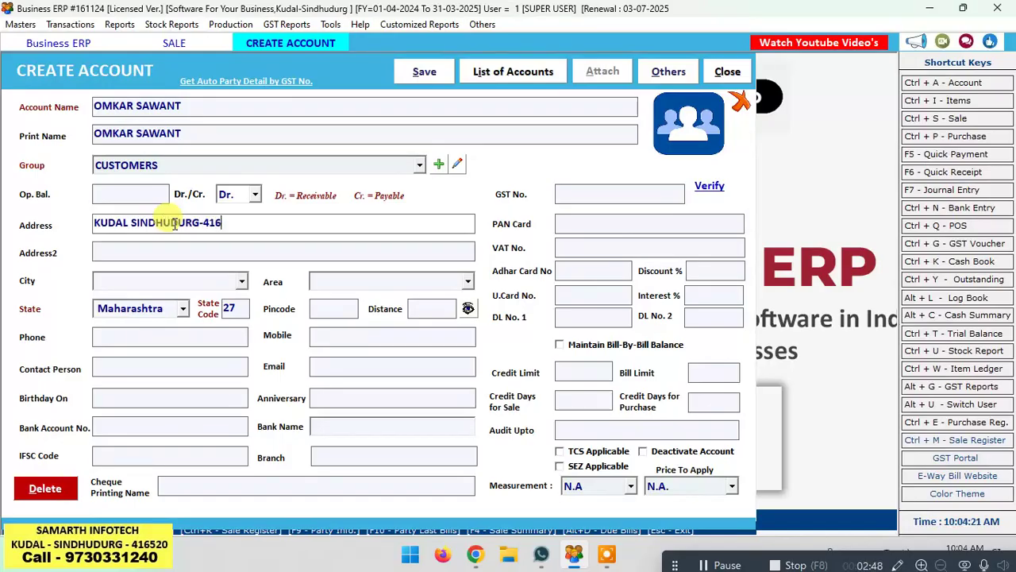
type("SINDHUDURG-416520")
key("Return")
key("Return")
key("Return")
key("Return")
key("Return")
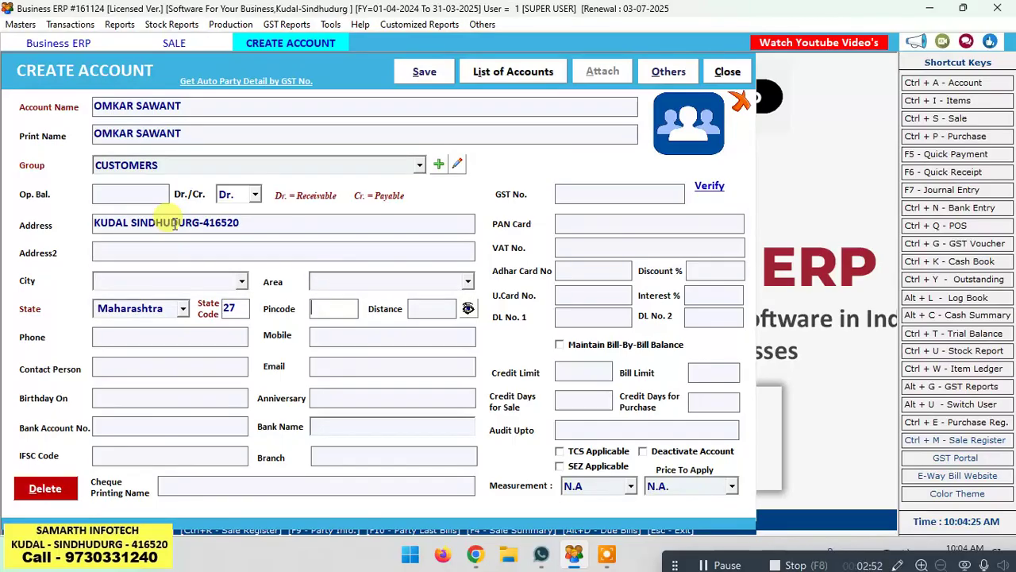
key("Return")
key("Return")
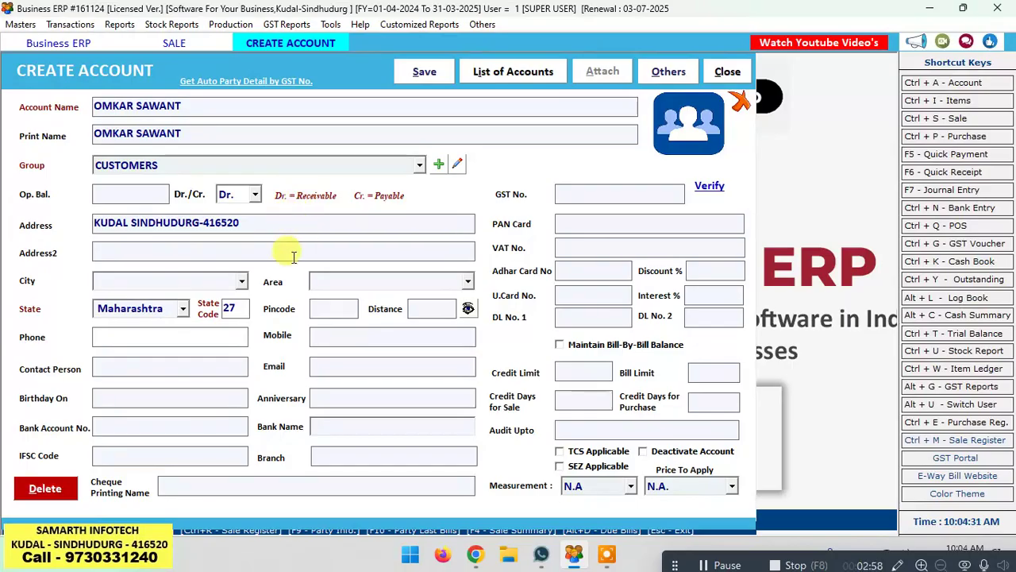
Step: Add the customer's mobile number to the account and save it
left_click(330, 337)
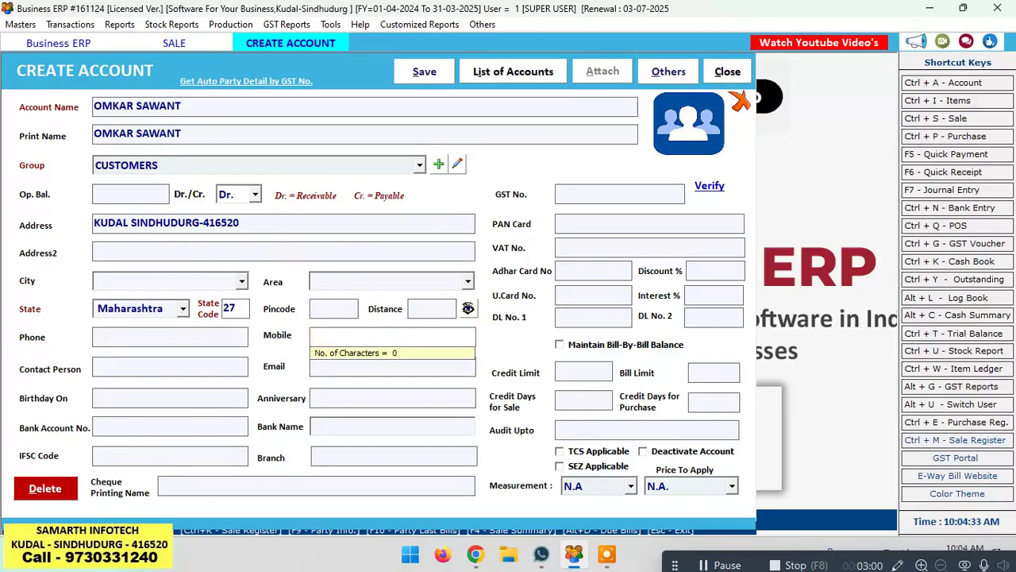
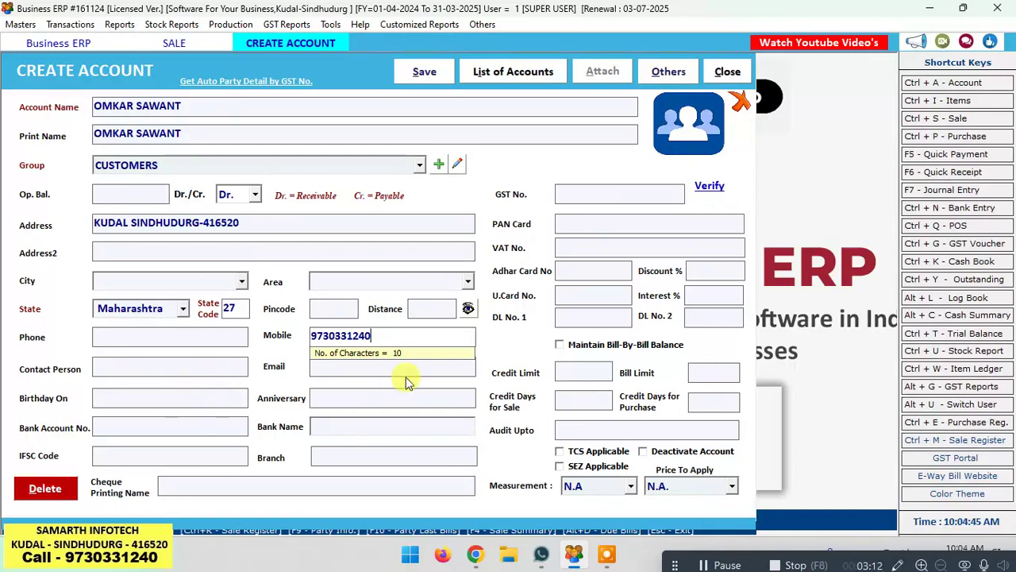
left_click(605, 190)
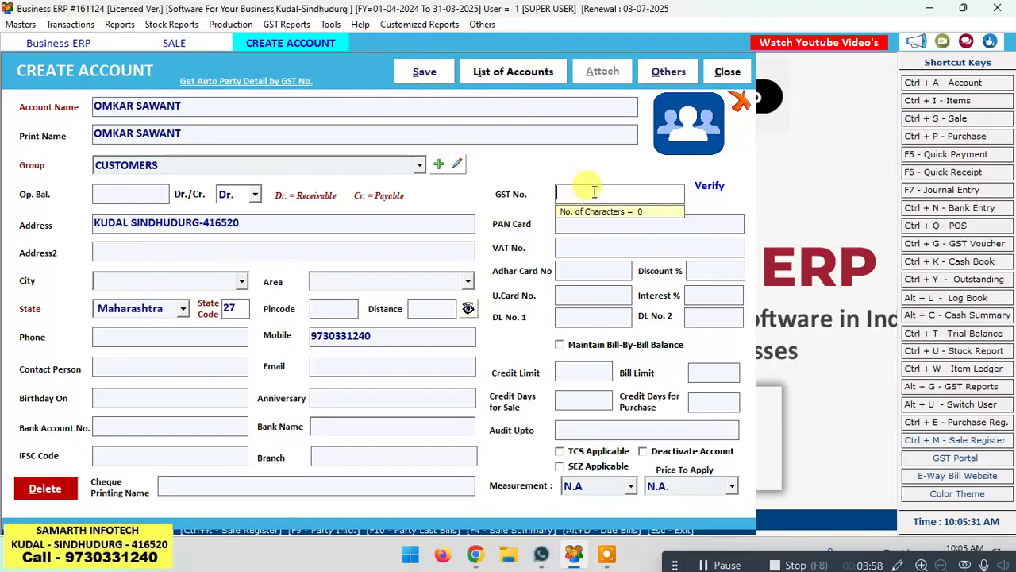
left_click(428, 74)
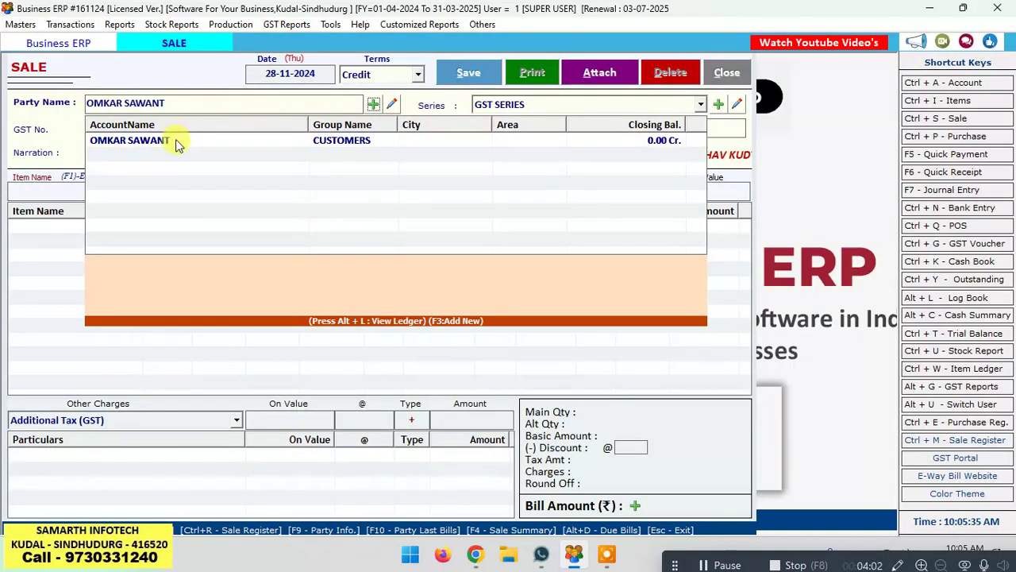
Step: Choose the new customer as party, keeping GST SERIES and bill number 53
left_click(175, 139)
key("Return")
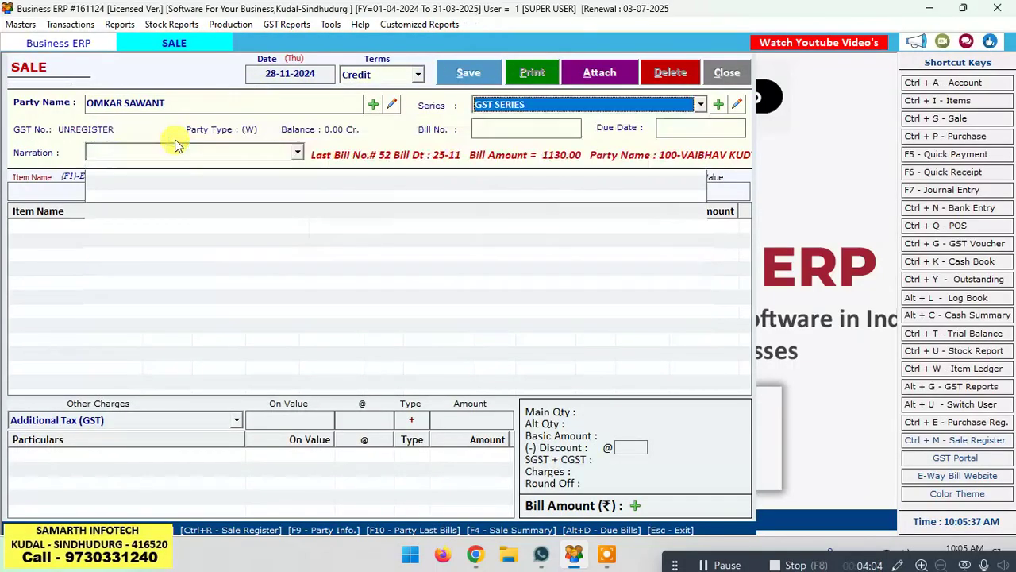
key("Return")
key("Return")
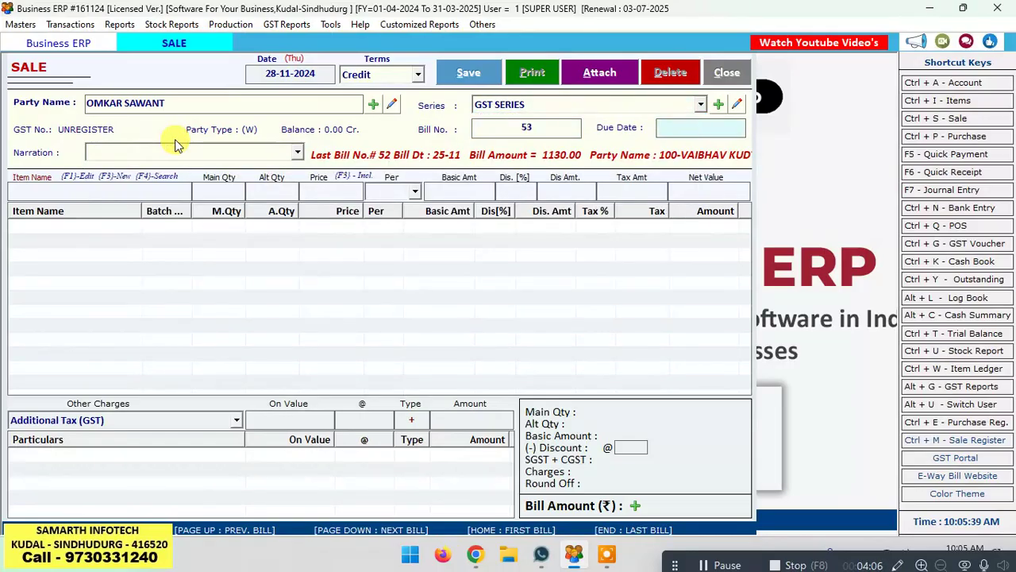
key("Return")
key("Return")
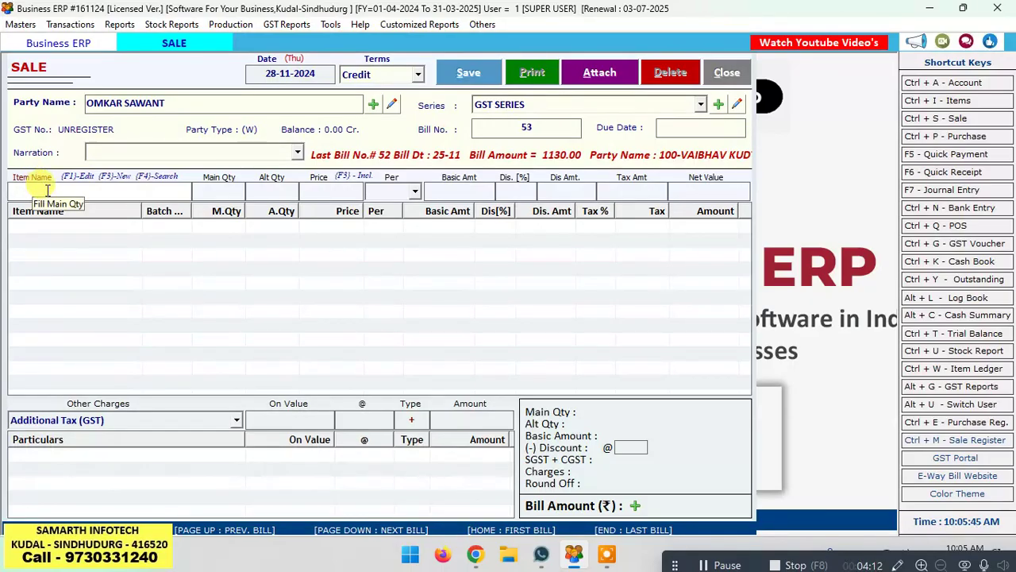
Step: Try ALMOND TREAT TEMPTATIONS, dismiss the Error 383 box, and clear the item name
left_click(47, 191)
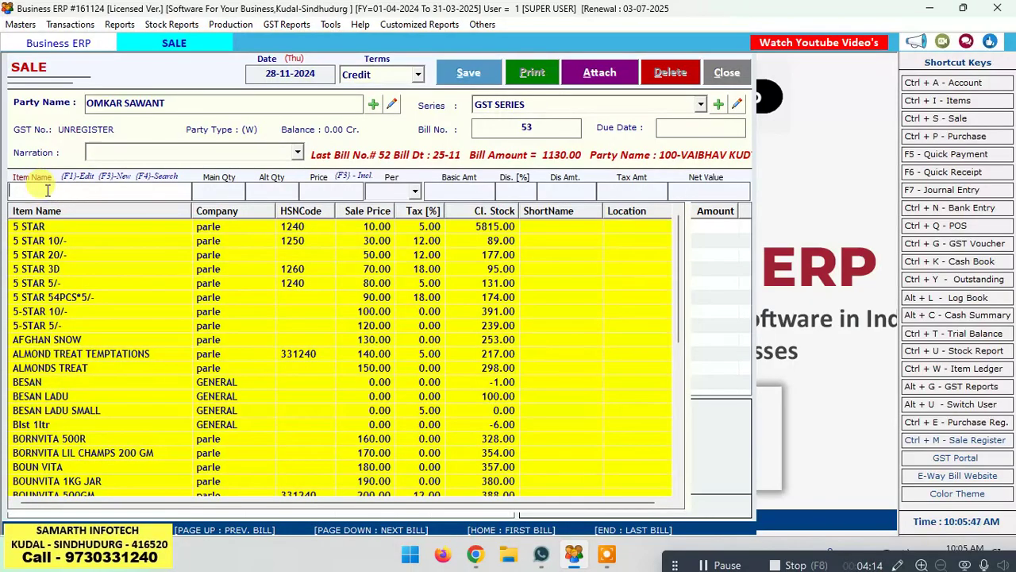
key("Down")
key("Down")
key("Down")
key("Down")
key("Down")
key("Down")
key("Down")
key("Down")
key("Down")
key("Down")
key("Down")
key("Down")
key("Down")
key("Down")
key("Down")
key("Down")
key("Down")
key("Down")
key("Down")
key("Down")
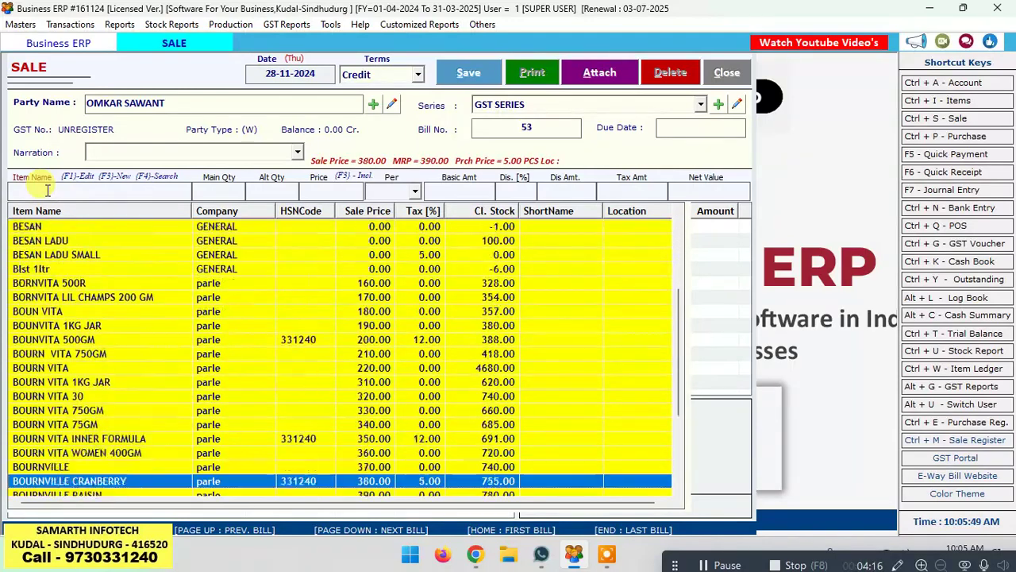
left_click(48, 190)
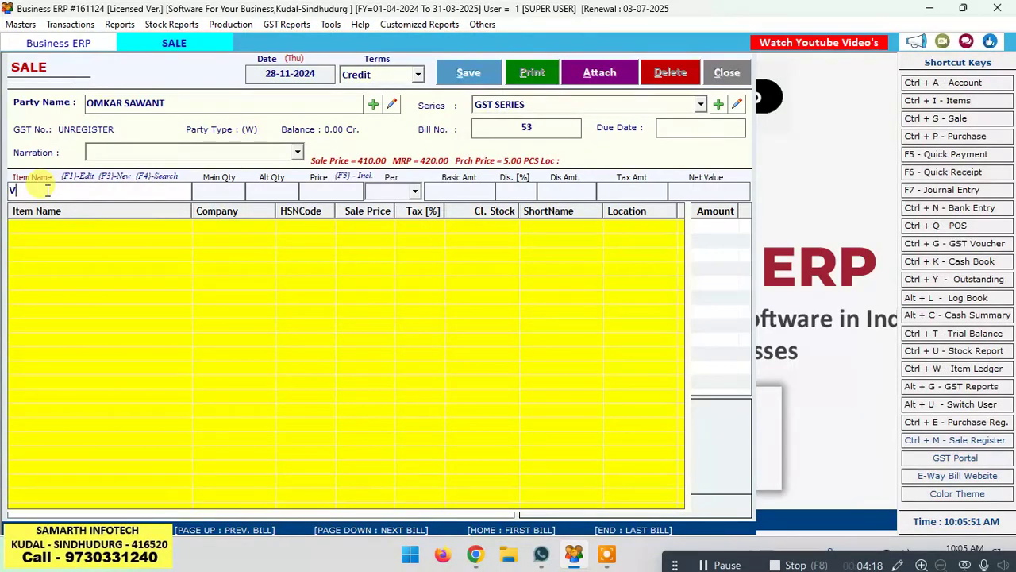
type("A")
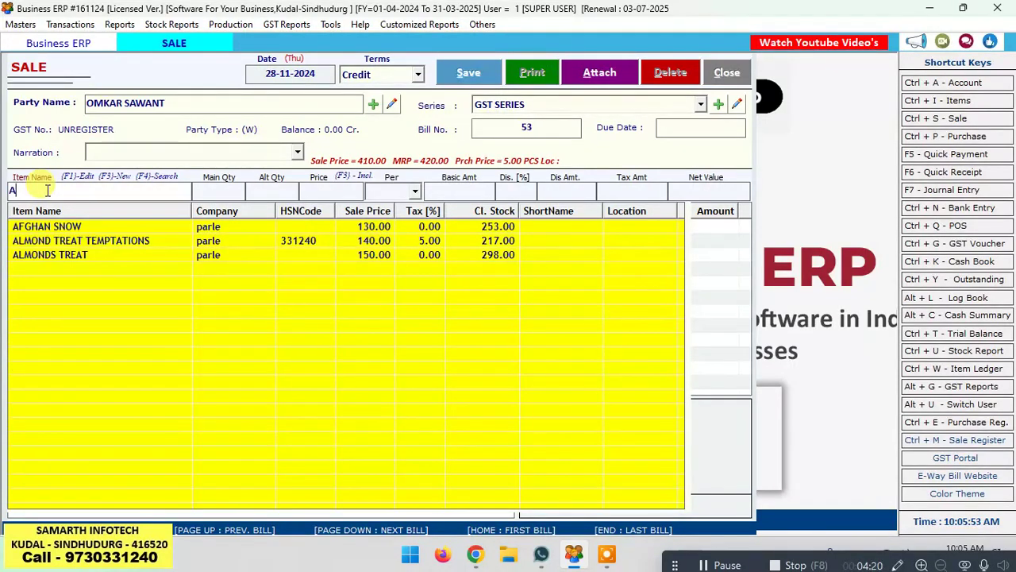
key("Down")
key("Return")
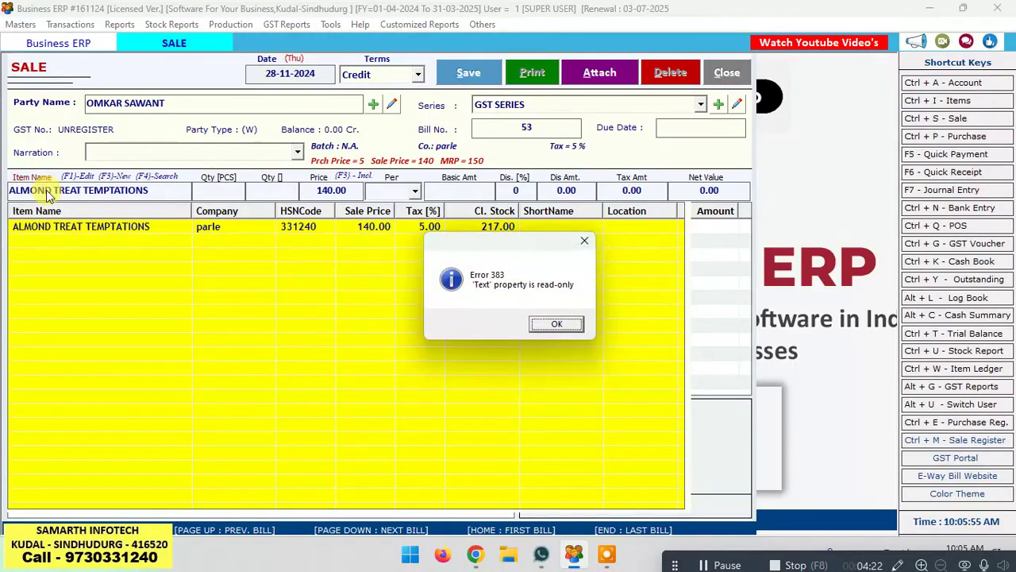
key("Return")
double_click(48, 191)
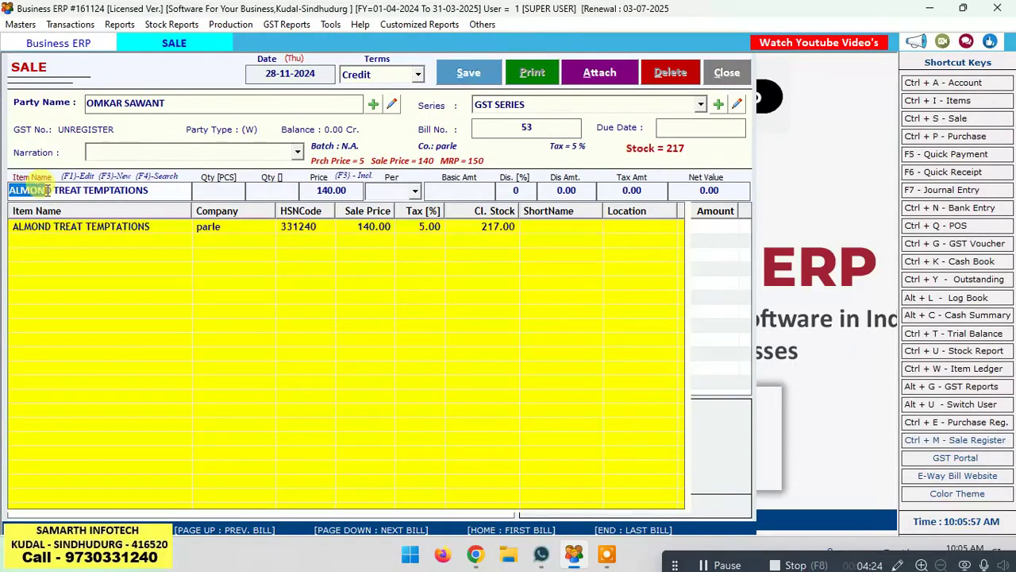
key("Delete")
key("Delete")
key("Delete")
key("Delete")
key("Delete")
key("Delete")
key("Delete")
key("Delete")
key("Delete")
key("Delete")
key("Delete")
key("Delete")
key("Delete")
key("Delete")
key("Delete")
key("Delete")
key("Delete")
key("Delete")
key("Delete")
key("Delete")
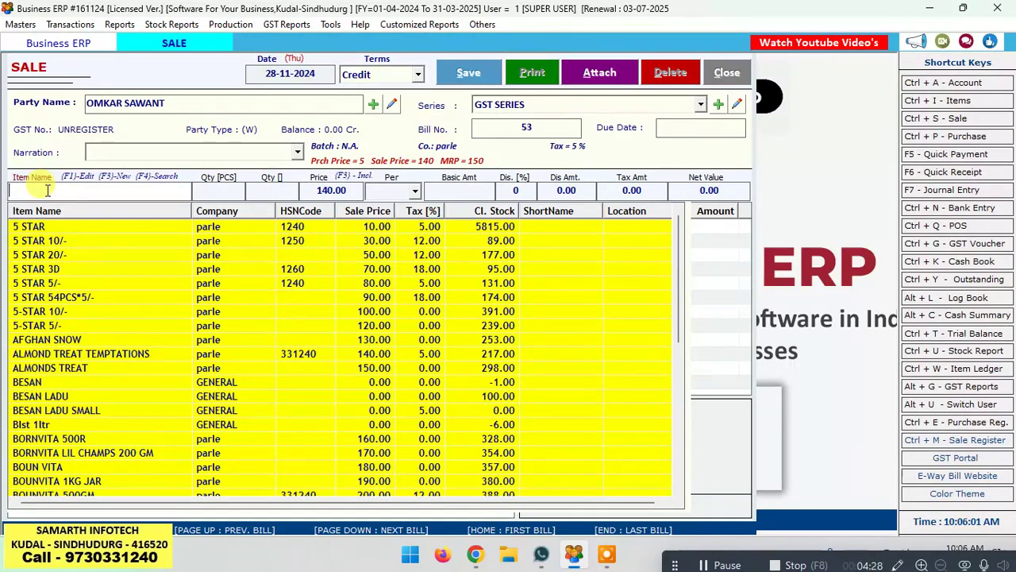
Step: Add BESAN LADU with quantity 2 to bill 53
type("B")
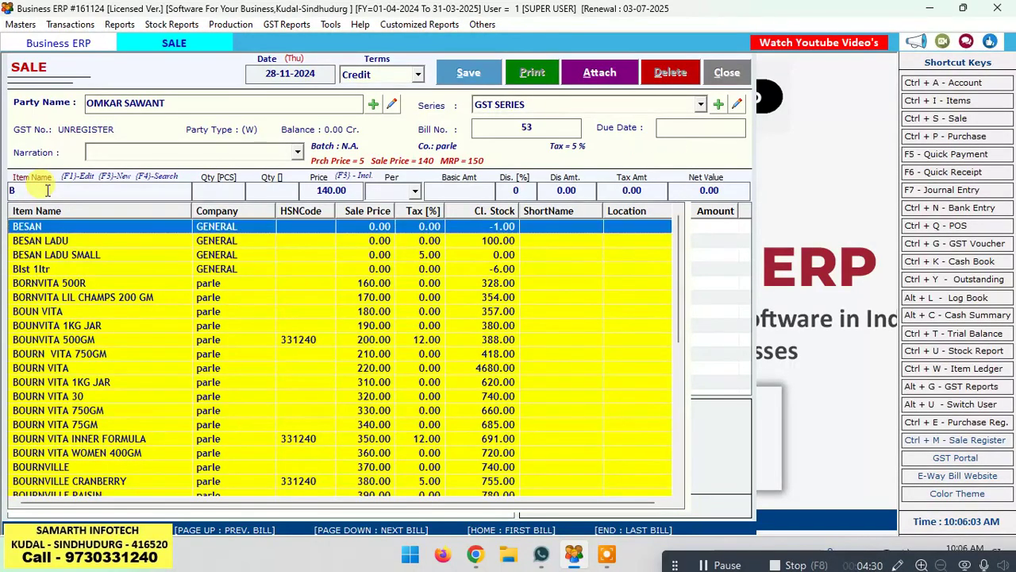
key("Down")
key("Return")
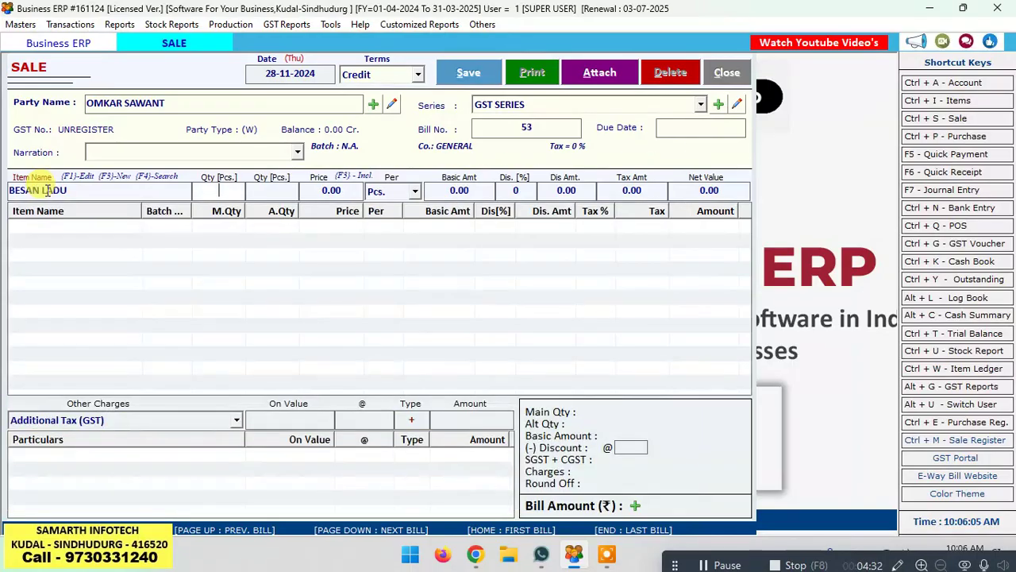
type("2")
key("Return")
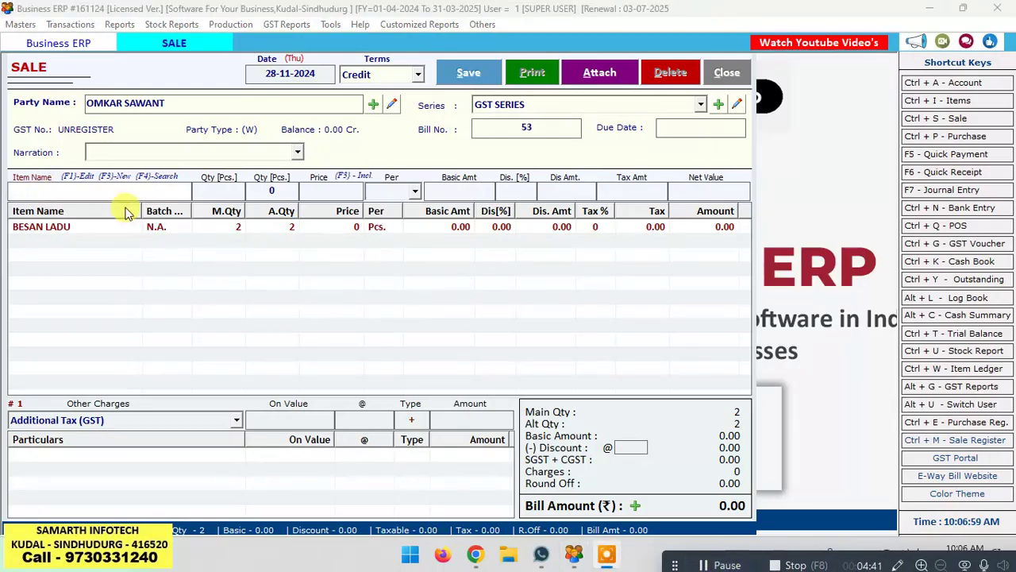
Step: Add 2 BOURN VITA 30 to bill 53 (amount 840.00), then search items starting with C
type("B")
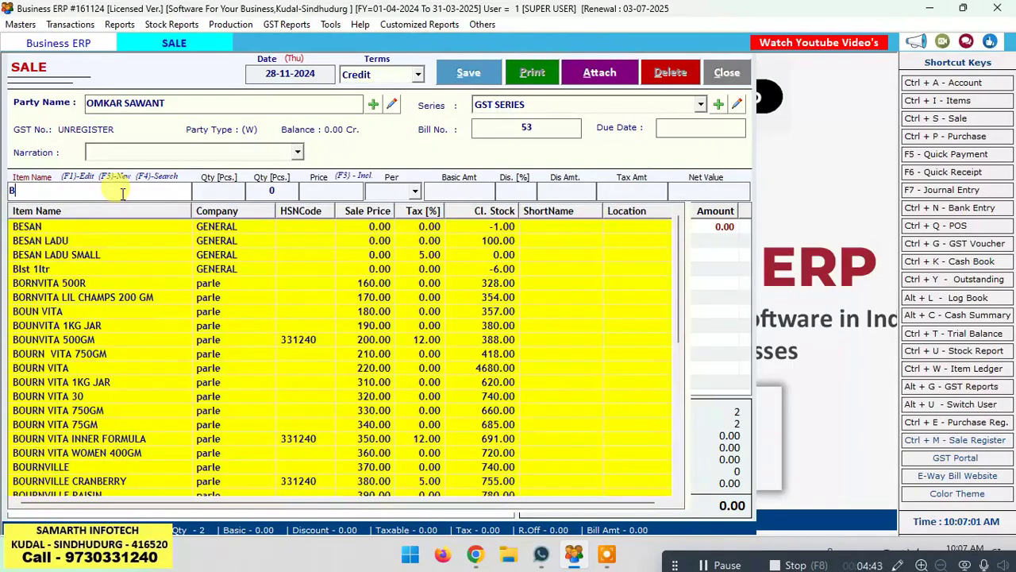
key("Down")
key("Down")
key("Down")
key("Down")
key("Down")
key("Down")
key("Down")
key("Down")
key("Down")
key("Down")
key("Down")
key("Return")
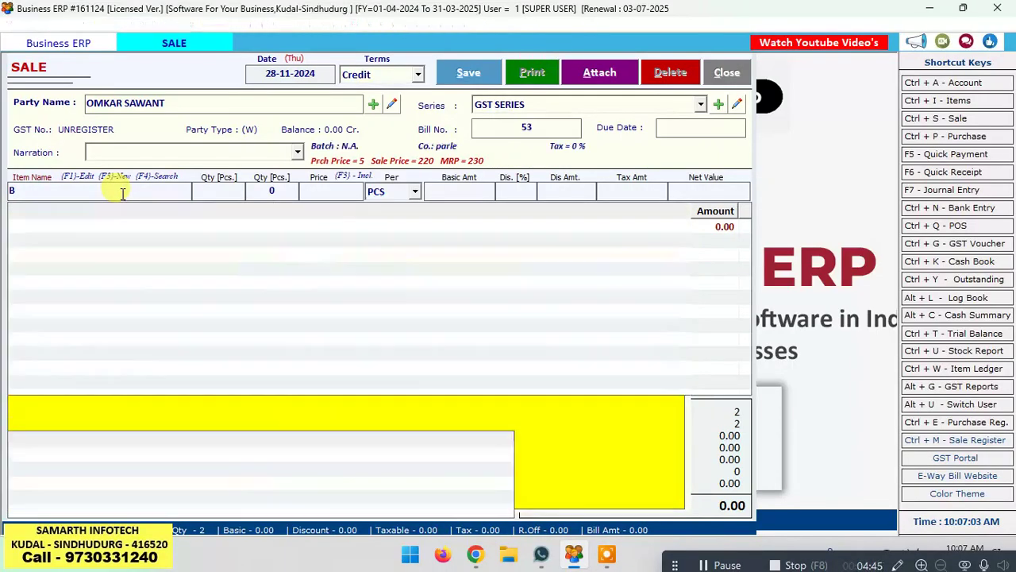
type("2")
key("Return")
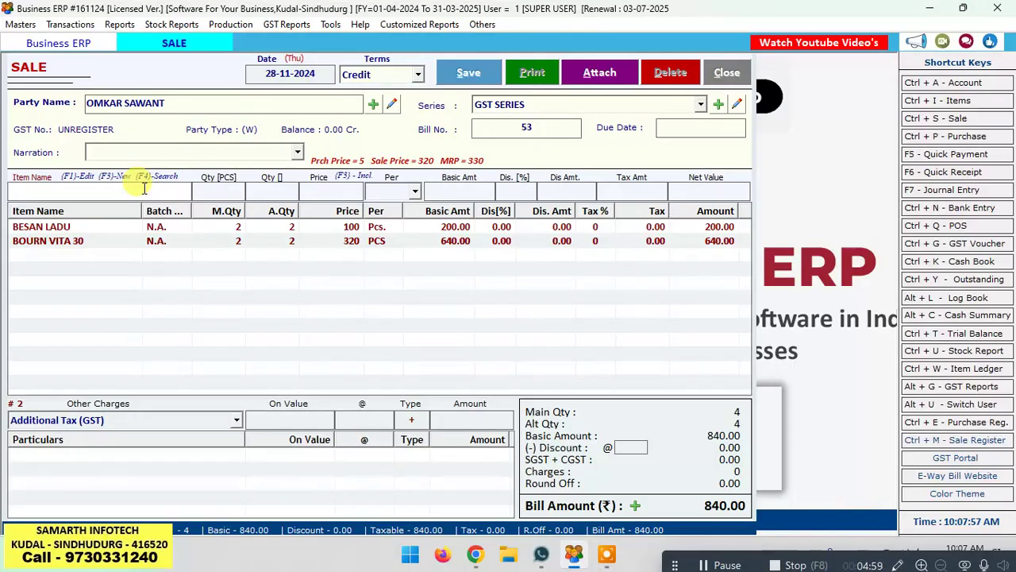
type("C")
key("Down")
key("Down")
key("Down")
key("Down")
key("Down")
key("Down")
key("Down")
key("Down")
key("Down")
key("Down")
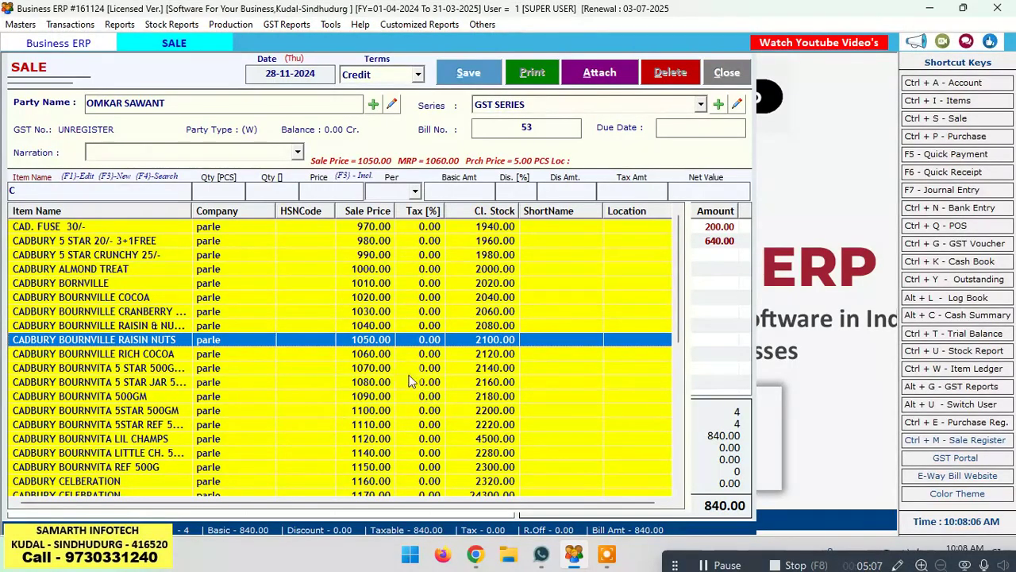
Step: Add 10 CADBURY BOURNVILLE RAISIN NUTS at the 1050.00 price
left_click(355, 350)
left_click(354, 348)
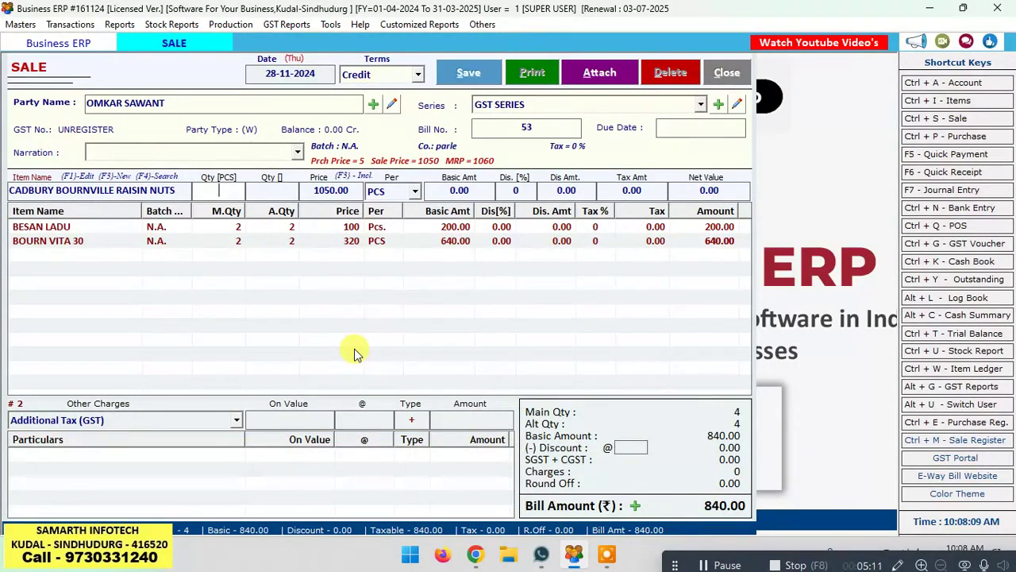
type("10")
key("Tab")
key("Tab")
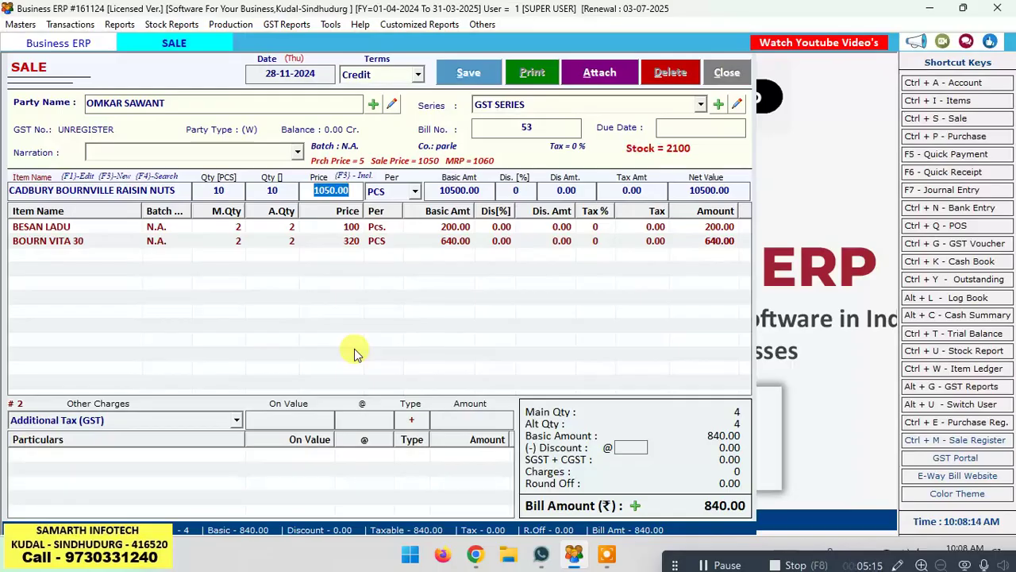
key("Tab")
key("Tab")
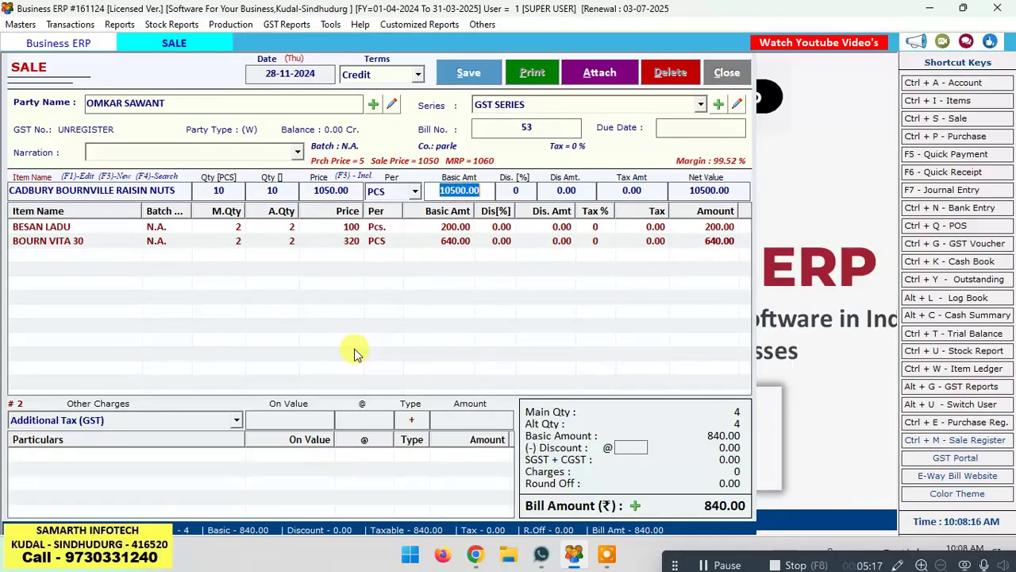
key("Tab")
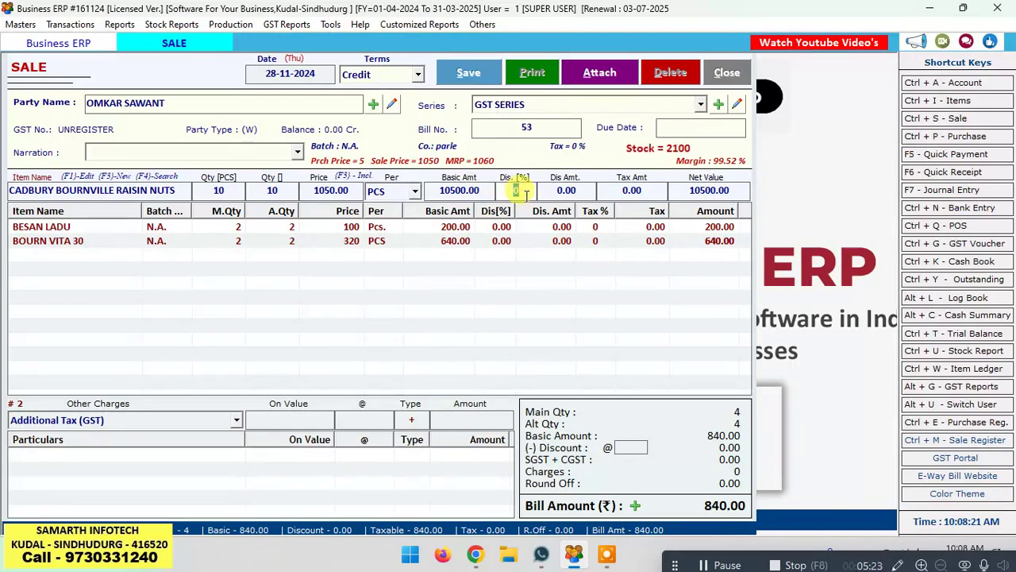
key("Tab")
key("Tab")
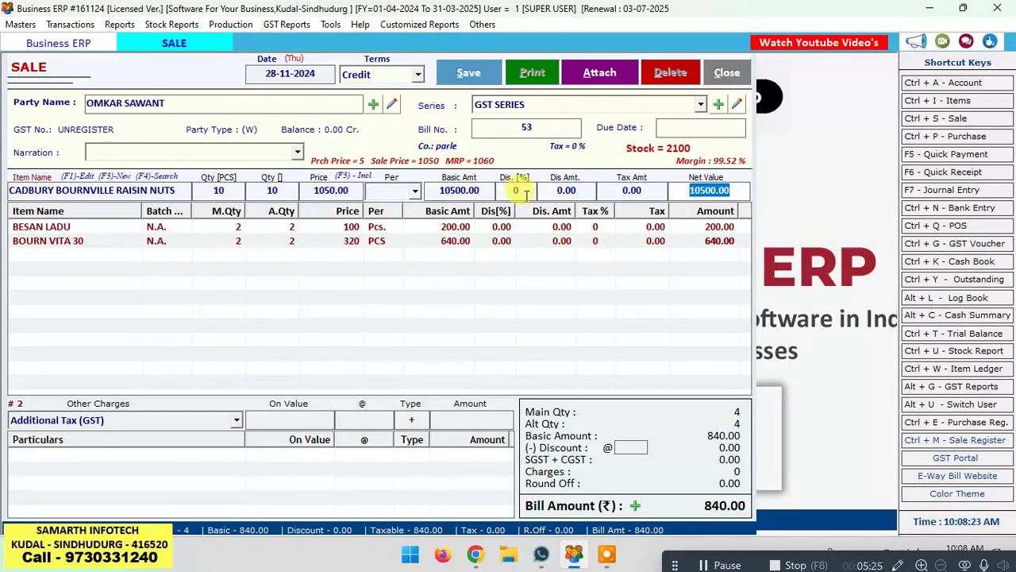
key("Return")
Step: Add 10 CADBURY BOURNVITA 5 STAR JAR 500G, bringing the bill to 22140.00
key("Down")
key("Down")
key("Down")
key("Down")
key("Down")
key("Down")
key("Down")
key("Down")
key("Down")
key("Down")
key("Down")
key("Down")
key("Down")
key("Down")
key("Down")
key("Down")
key("Down")
key("Down")
key("Down")
key("Down")
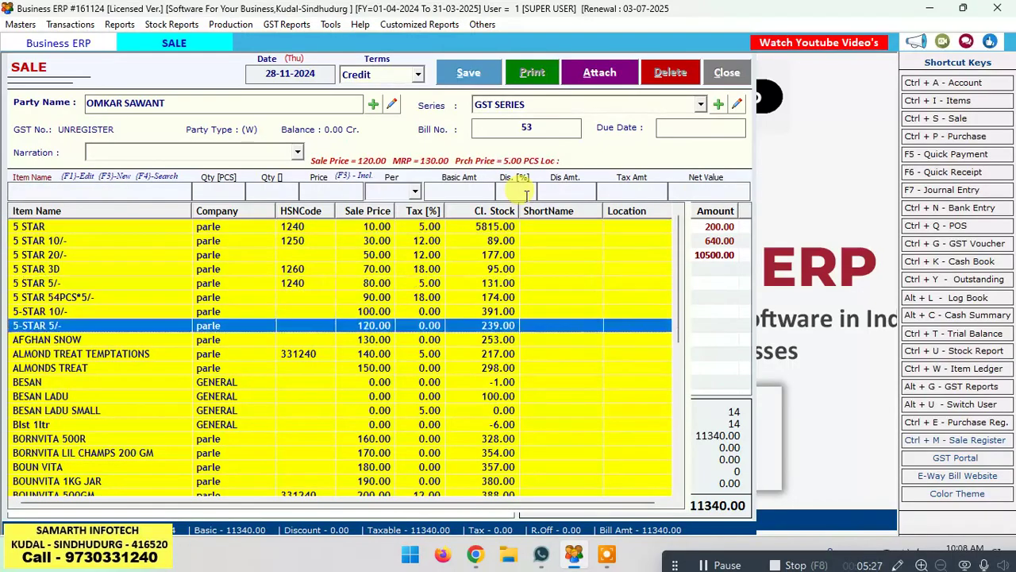
type("c")
key("Down")
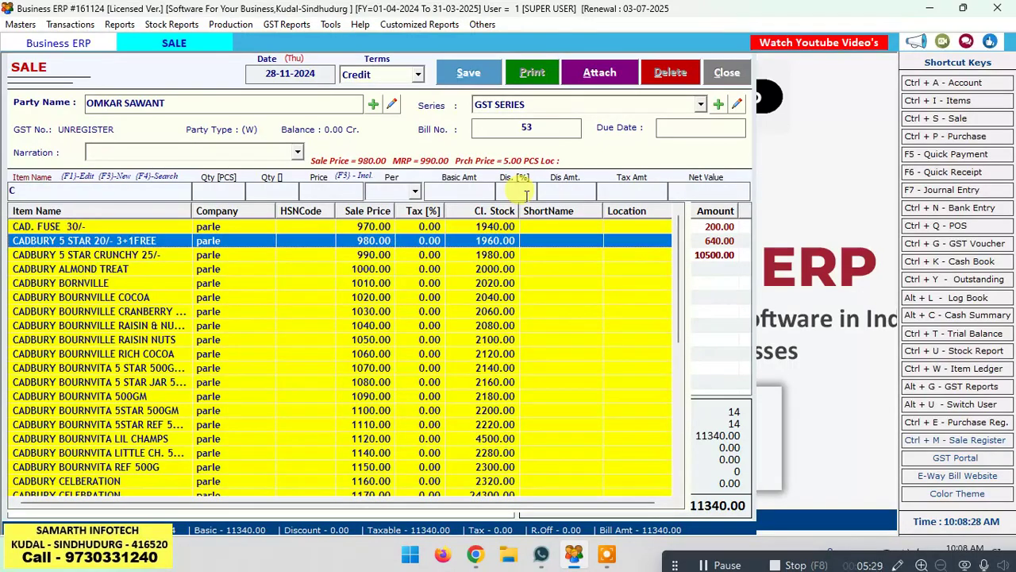
key("Down")
key("Down")
key("Down")
key("Down")
key("Down")
key("Down")
key("Down")
key("Down")
key("Down")
key("Down")
key("Return")
type("10")
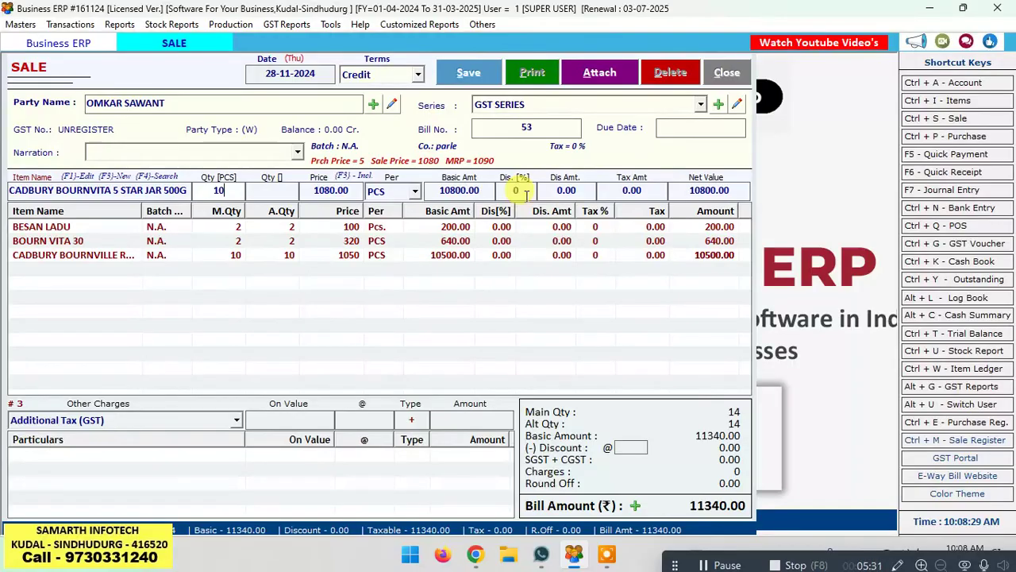
key("Return")
key("Return")
key("Return")
key("Return")
key("Return")
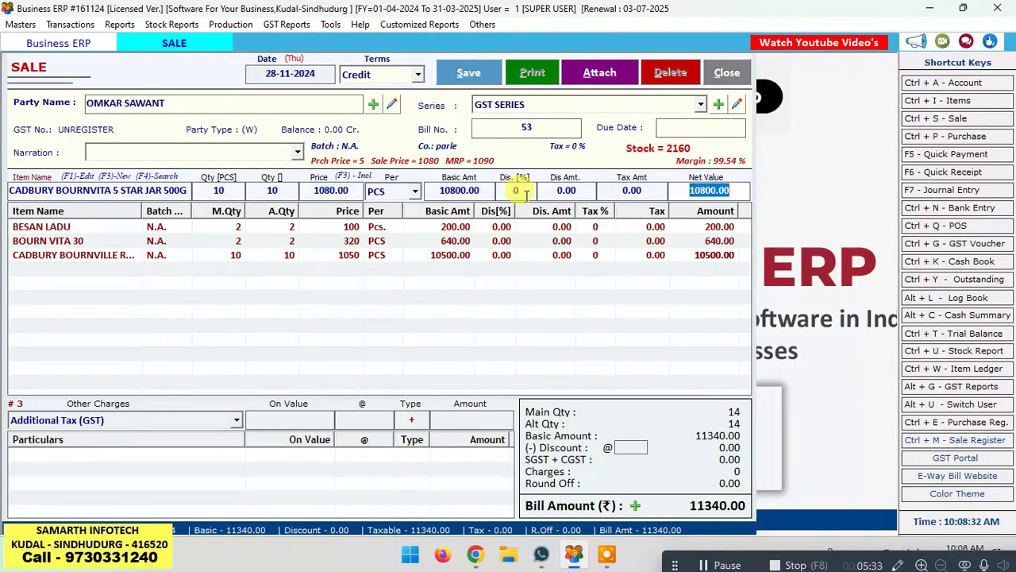
key("Return")
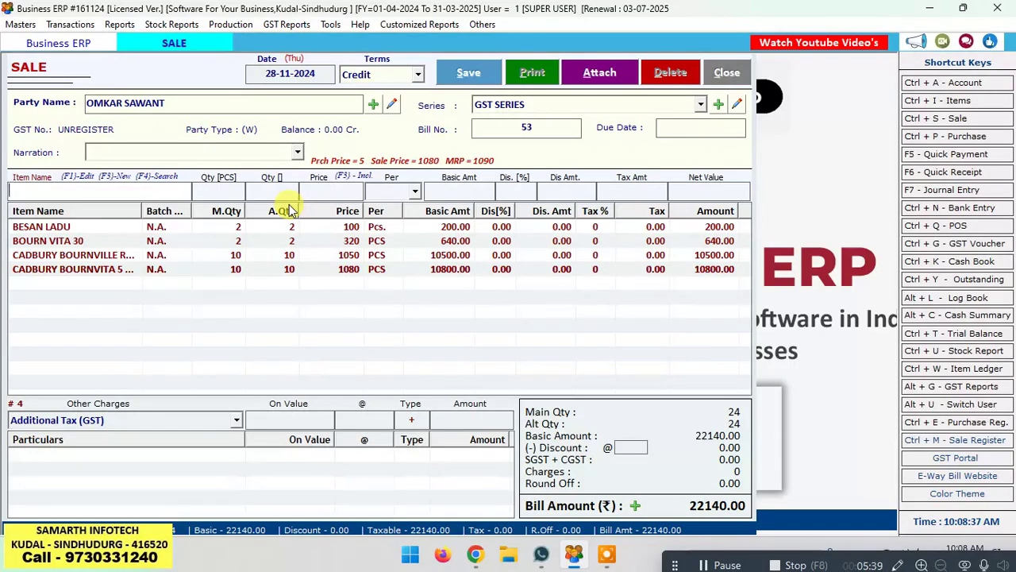
key("Down")
key("Down")
Step: Add 40 CADBURY CELEBRATION to bill 53
key("b")
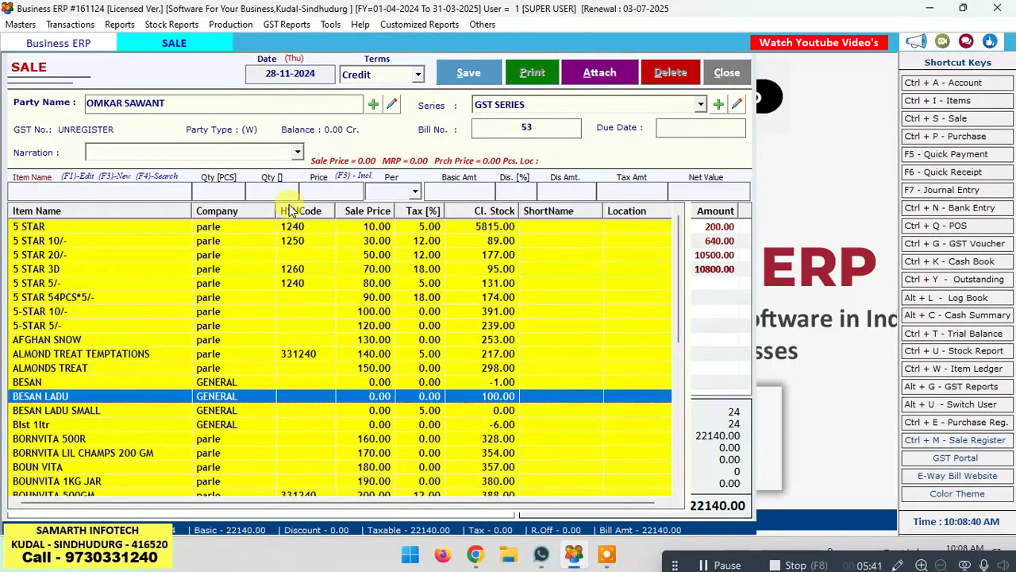
key("Return")
type("c")
key("Down")
key("Down")
key("Down")
key("Down")
key("Down")
key("Down")
key("Down")
key("Down")
key("Down")
key("Down")
key("Down")
key("Down")
key("Down")
key("Down")
key("Down")
key("Down")
key("Down")
key("Down")
key("Down")
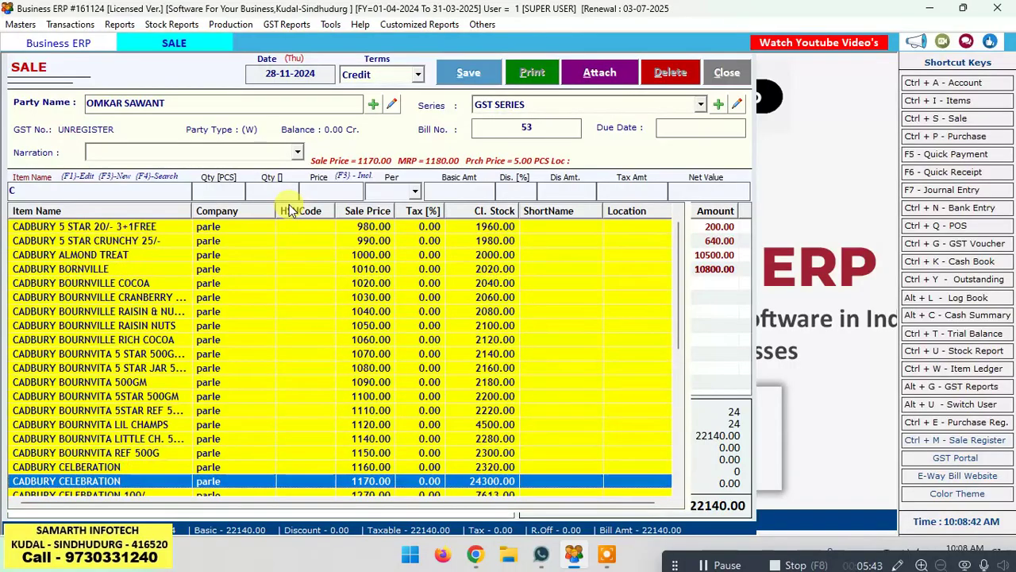
key("Return")
type("40")
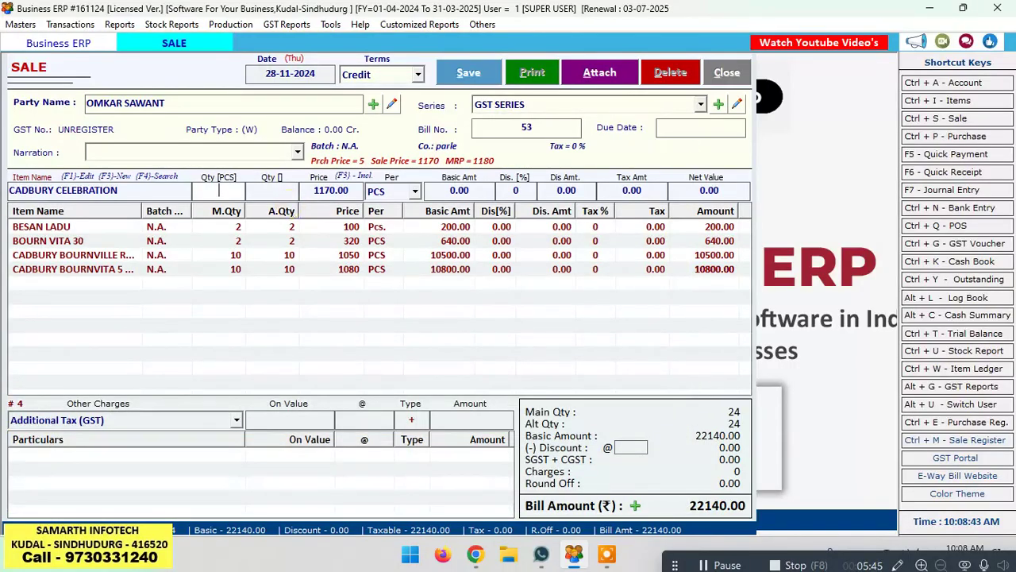
key("Return")
key("Return")
key("Return")
key("Return")
key("Return")
key("Return")
key("Return")
key("Return")
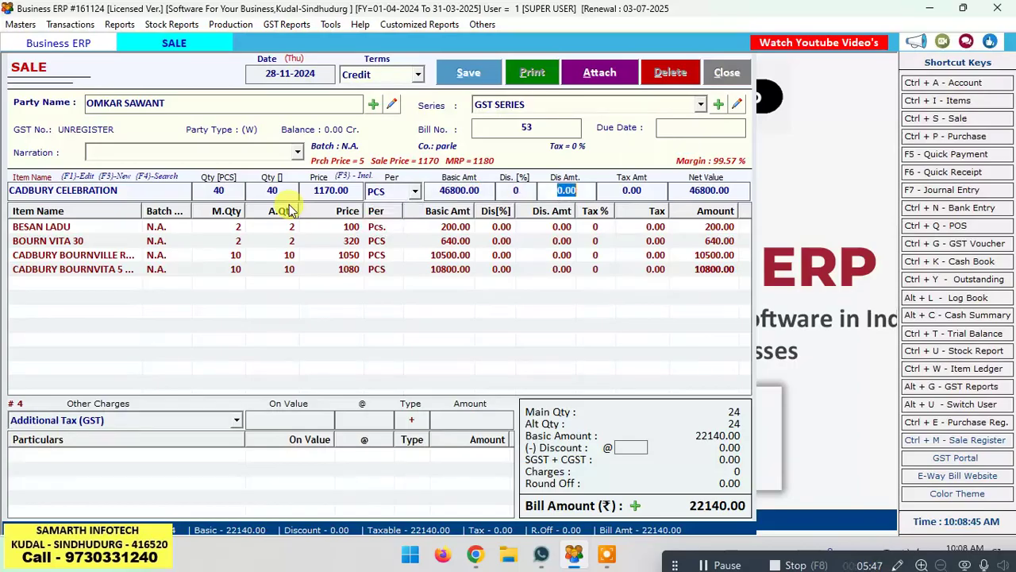
key("Return")
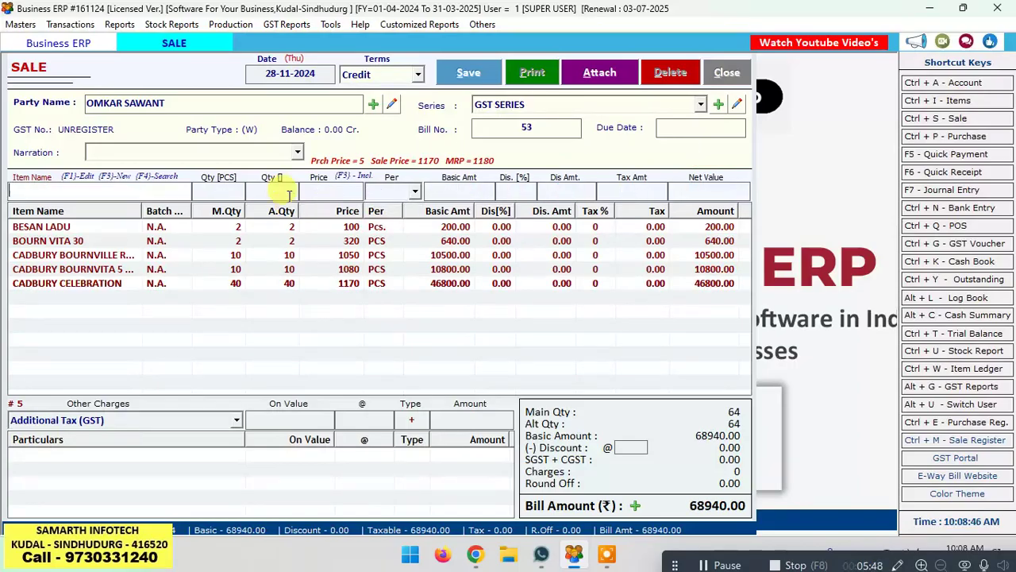
Step: Delete the Cadbury Celebration and Bournvita jar lines, leaving 11340.00
left_click(333, 284)
key("Delete")
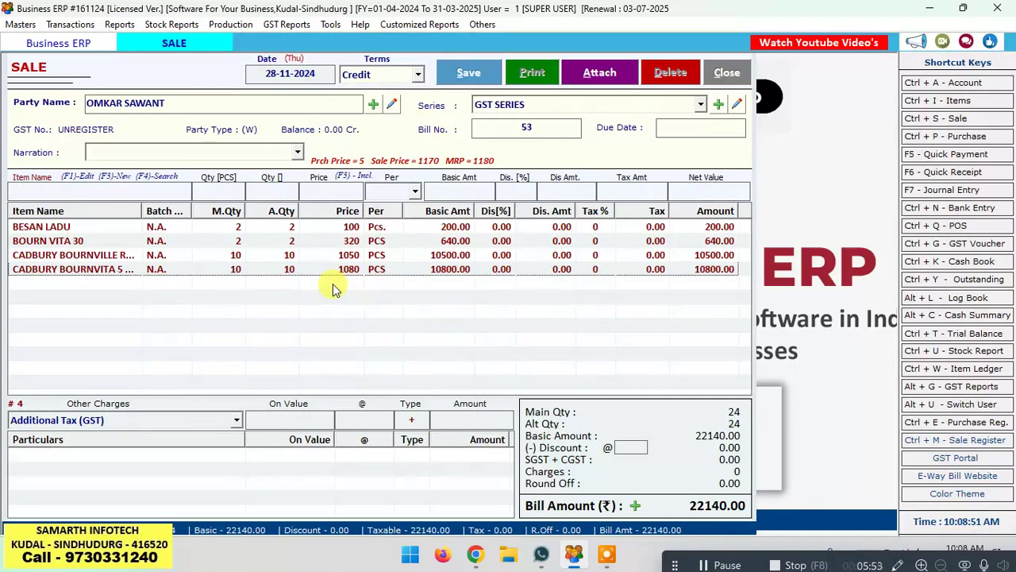
left_click(353, 272)
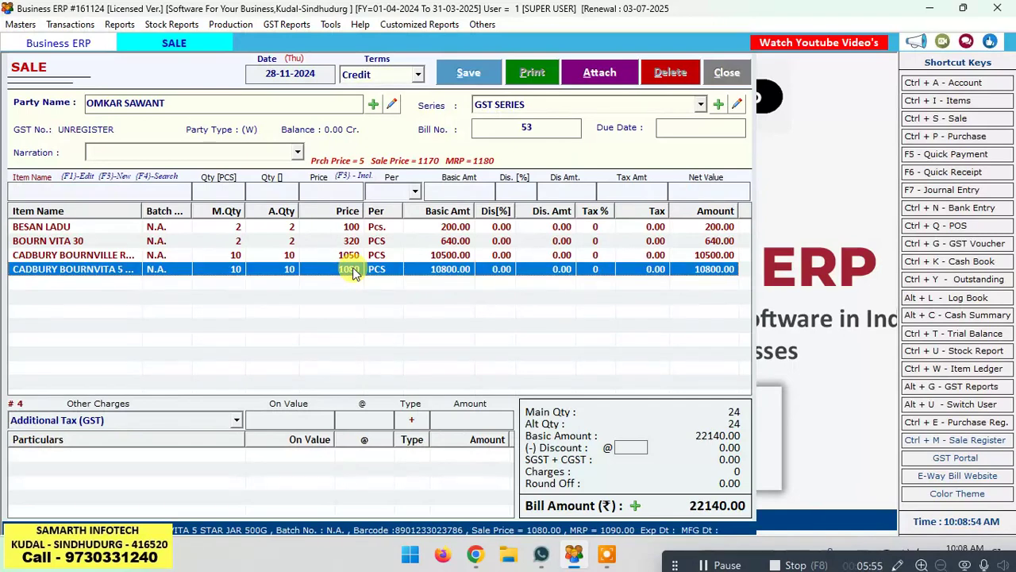
key("Delete")
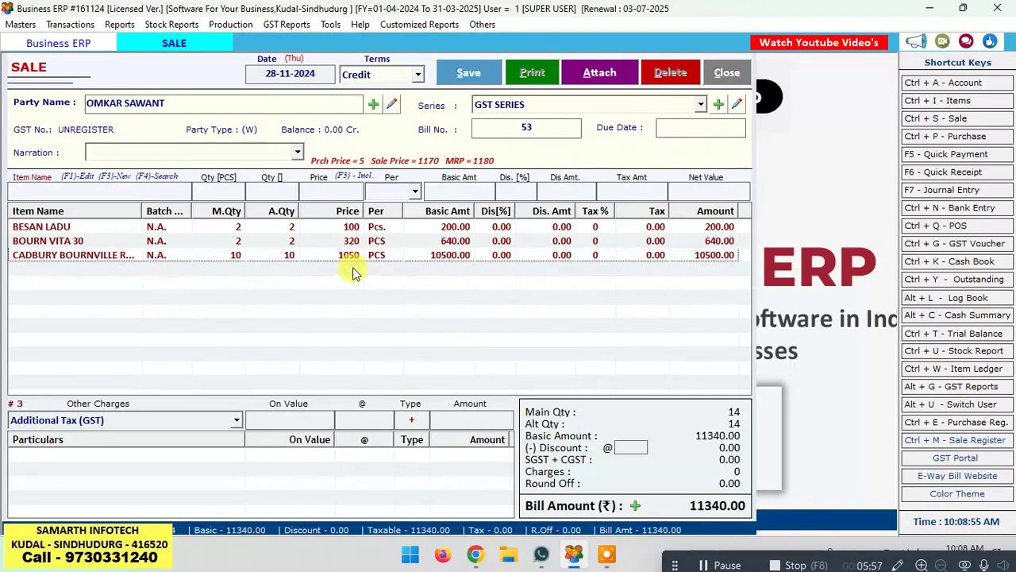
Step: Add a RUM RAISINS line to Bill 53, quantity 2 at 3140, raising the total to 17620.00
left_click(103, 189)
key("space")
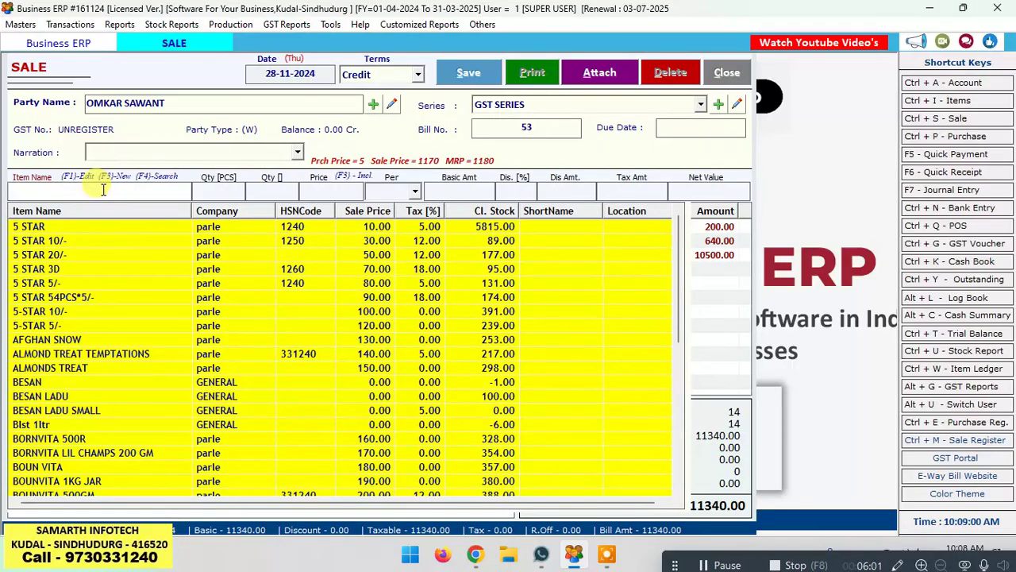
type("V")
key("BackSpace")
type("R")
key("Down")
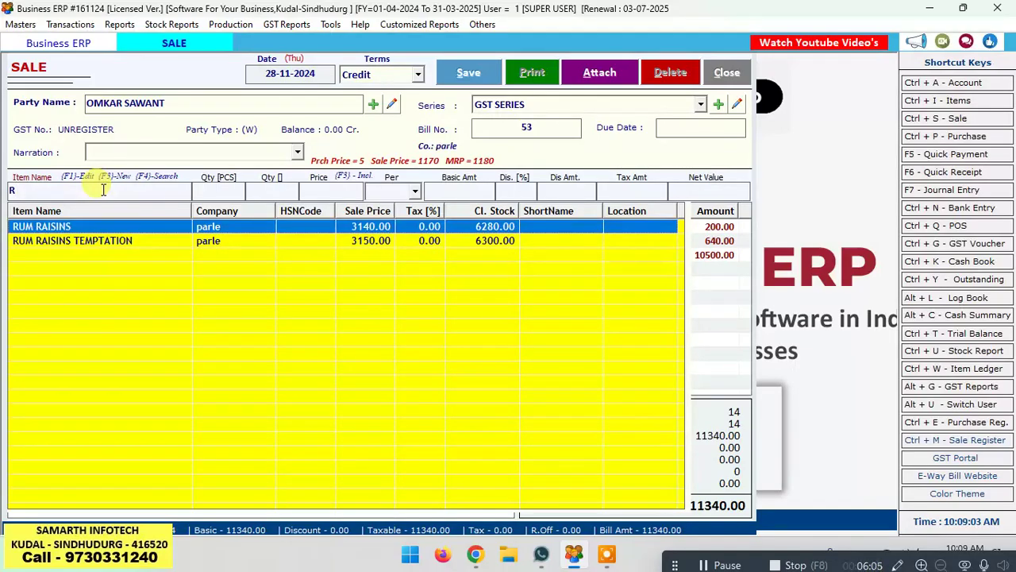
key("Return")
type("2")
key("Return")
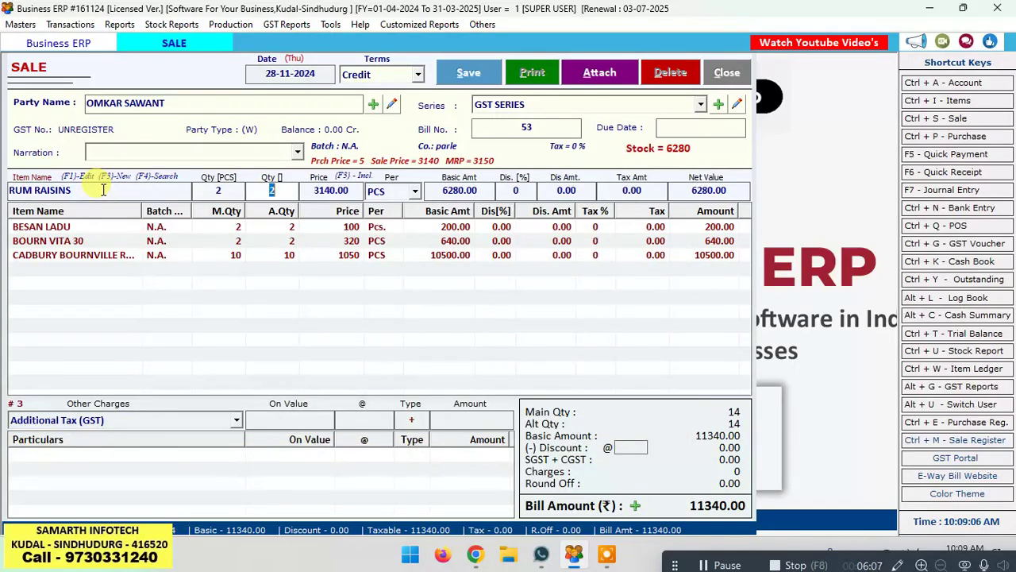
key("Return")
key("Return")
key("Return")
key("Return")
key("Return")
key("Return")
key("Return")
key("Return")
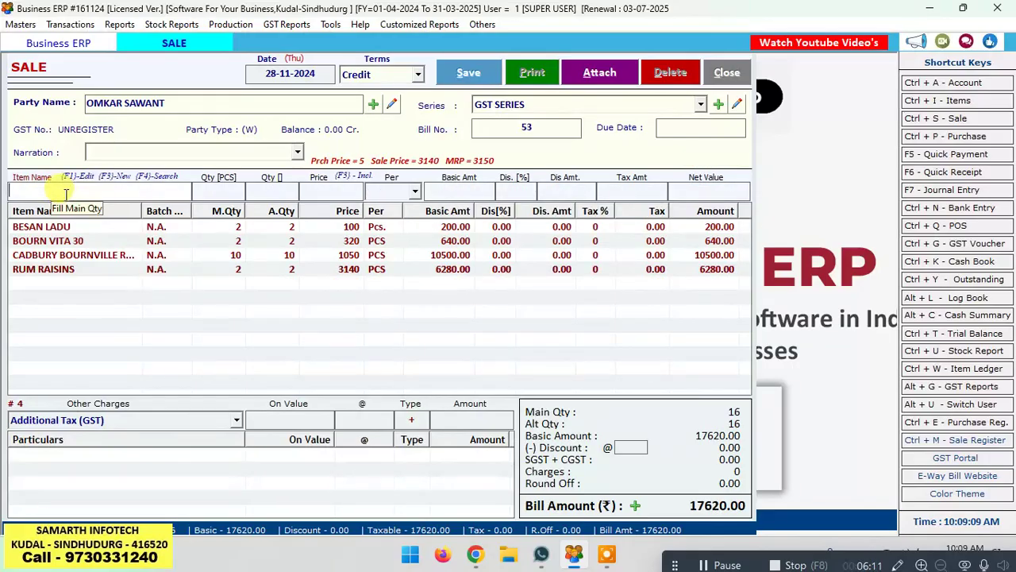
Step: Browse the item list to the Bournvita products, then return to the item name search
left_click(66, 195)
key("Down")
key("Down")
key("Down")
key("Down")
key("Down")
key("Down")
key("Down")
key("Down")
key("Down")
key("Down")
key("Down")
key("Down")
key("Down")
key("Down")
key("Down")
key("Down")
key("Down")
key("Down")
key("Down")
key("Down")
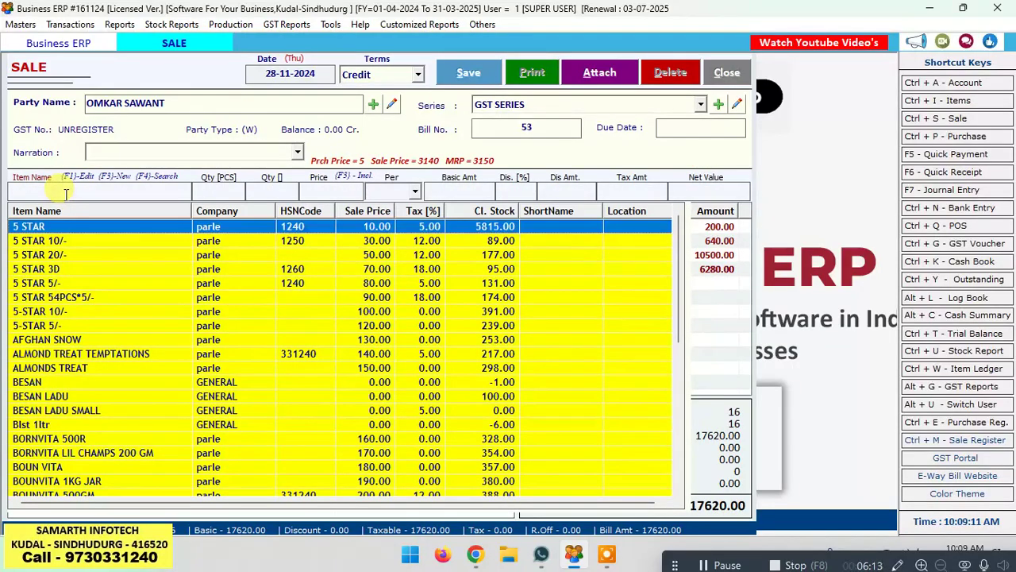
key("Up")
key("Up")
key("Up")
key("Up")
key("Up")
key("Up")
key("Up")
key("Up")
key("Up")
key("Up")
key("Up")
key("Up")
key("Up")
key("Up")
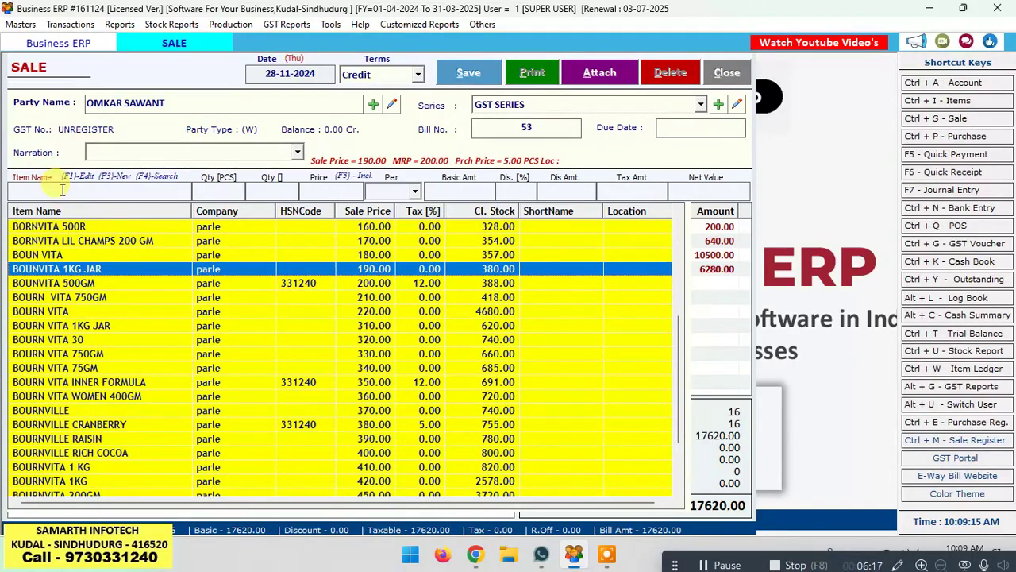
left_click(62, 189)
Step: Search items for 500 and add BOUNVITA 500GM, quantity 4 at price 195
type("*50")
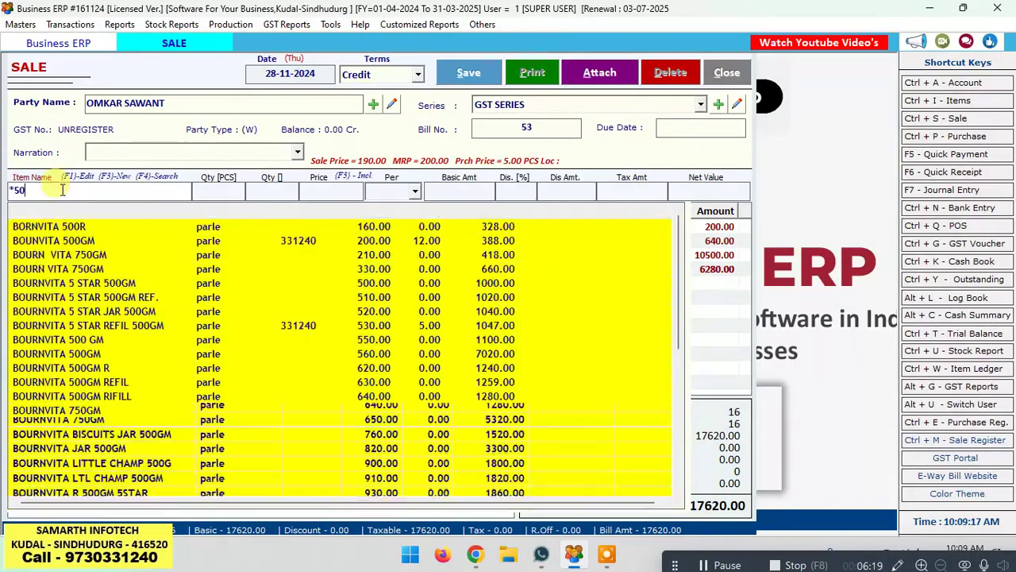
type("0*")
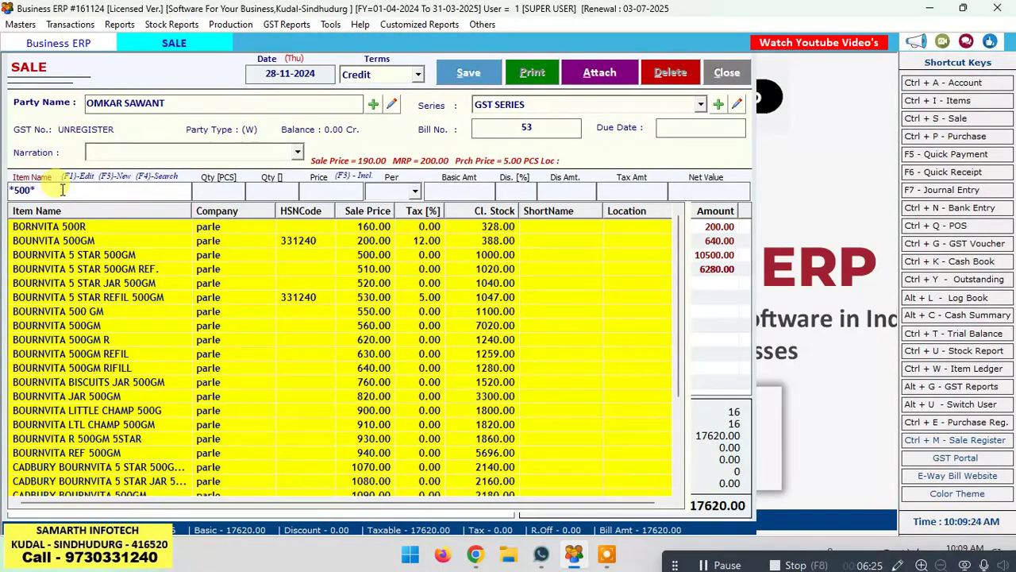
type("V")
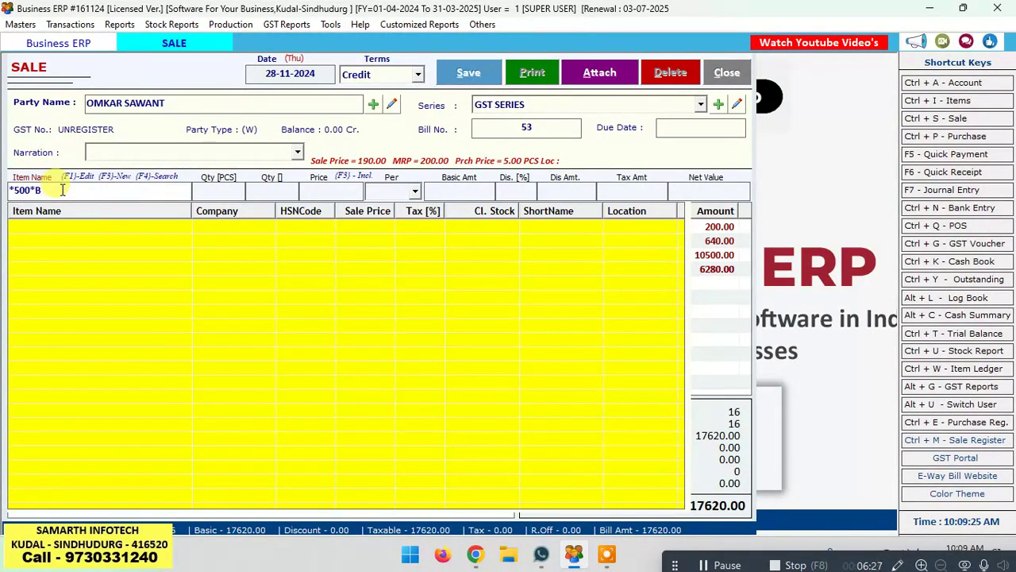
key("BackSpace")
type("B")
key("BackSpace")
key("BackSpace")
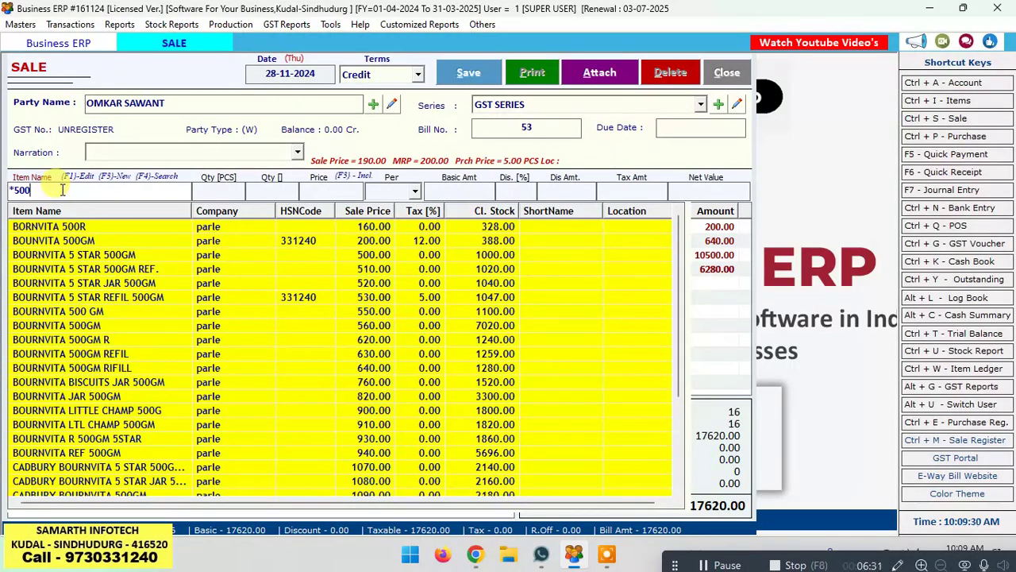
key("Down")
key("Down")
key("Down")
key("Down")
key("Up")
key("Up")
key("Up")
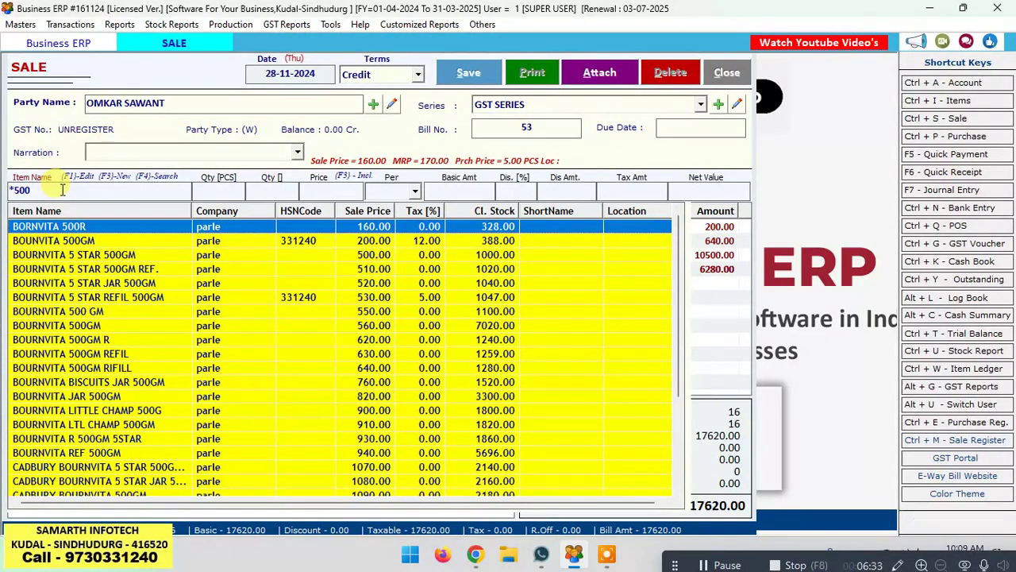
key("Down")
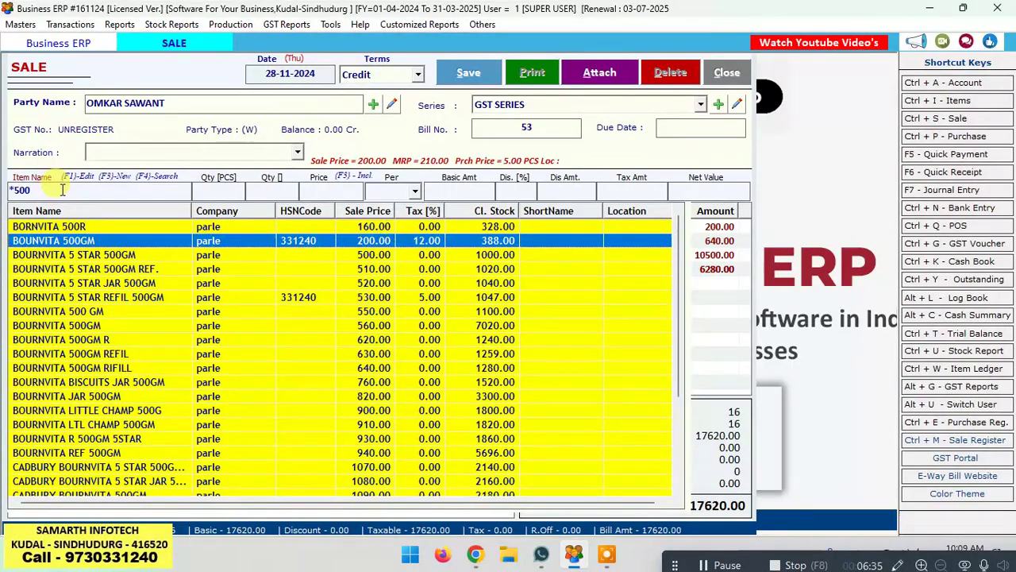
key("Return")
type("4")
key("Return")
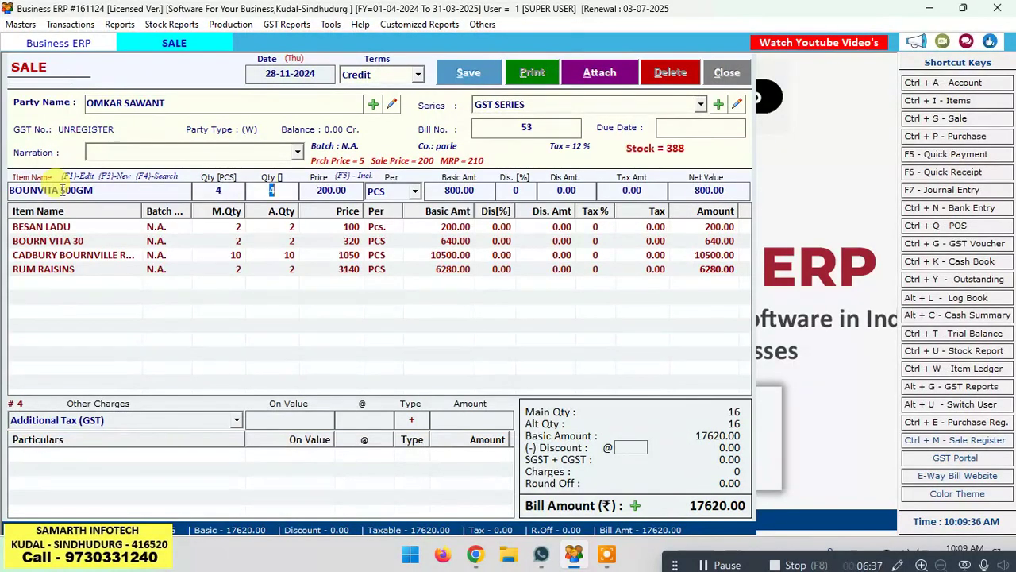
key("Return")
type("1")
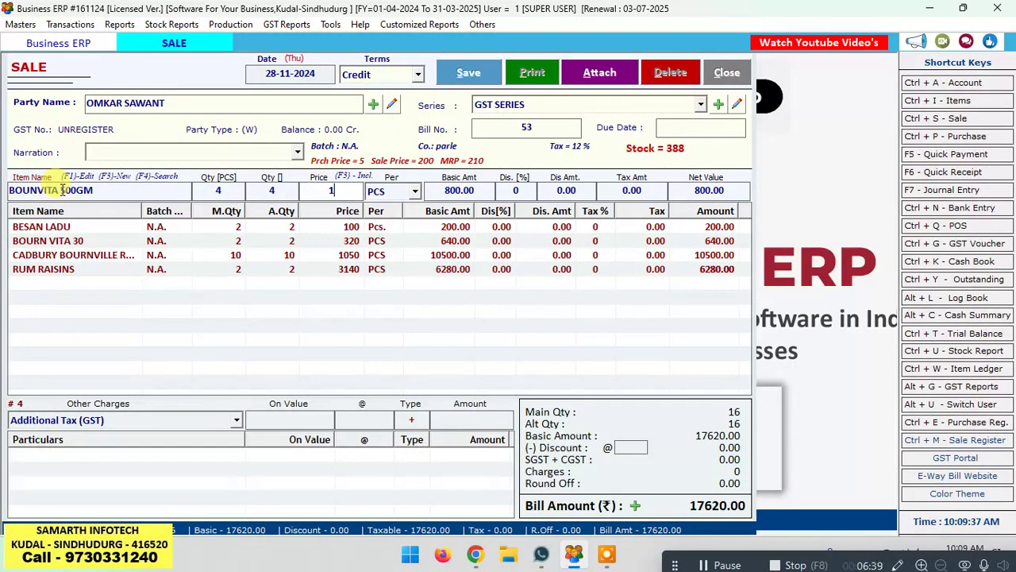
type("95")
key("Return")
key("Return")
key("Return")
key("Return")
key("Return")
key("Return")
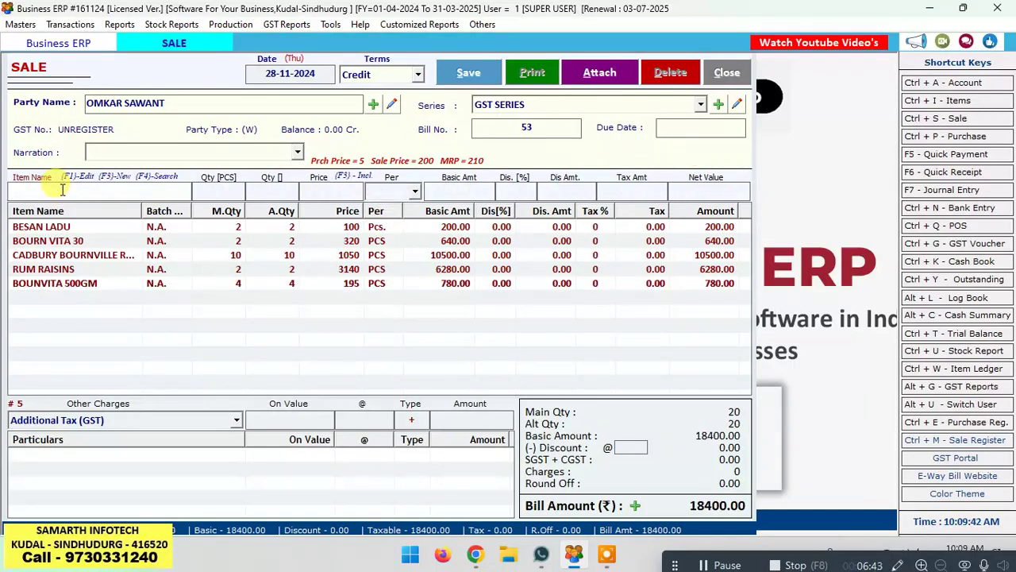
Step: Add BOURNVILLE RAISIN, quantity 2 at 390, then reload that line for editing
key("Down")
key("Down")
key("Down")
key("Down")
key("Down")
key("Down")
key("Down")
key("Down")
key("Down")
key("Down")
key("Down")
key("Down")
key("Down")
key("Down")
key("Down")
key("Down")
key("Down")
key("Down")
key("Down")
key("Down")
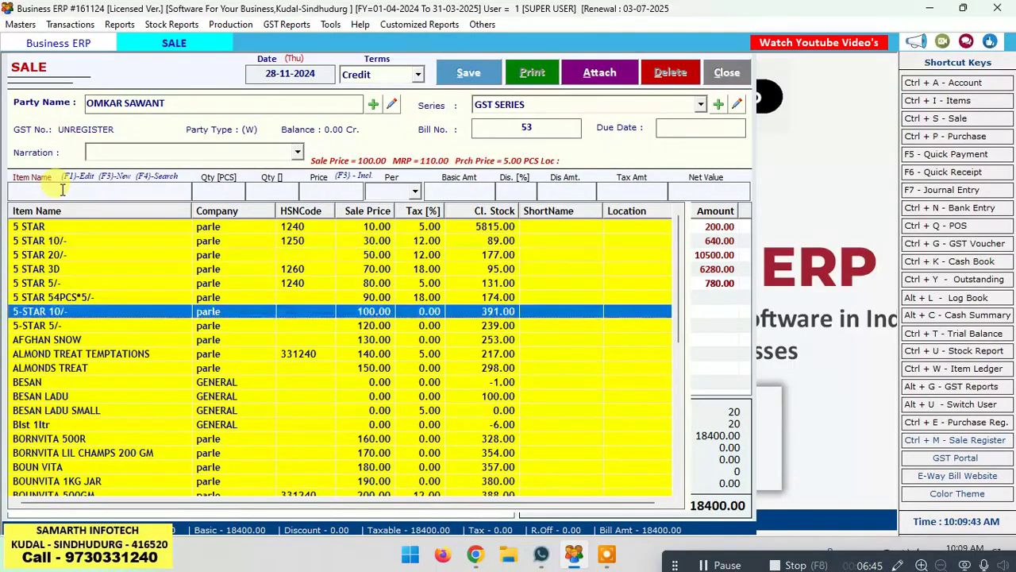
key("Down")
key("Down")
key("Down")
key("Return")
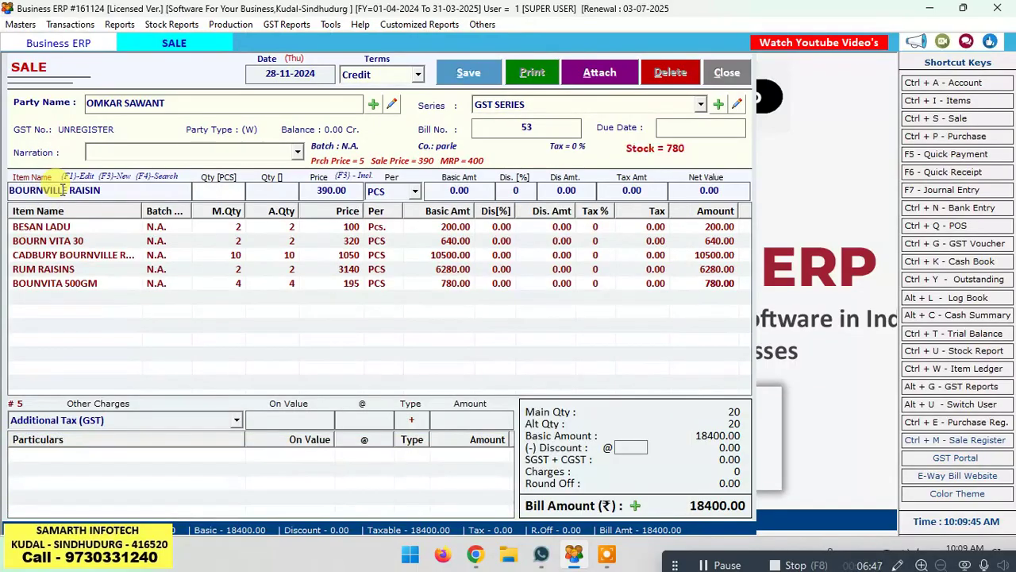
type("2")
key("Return")
key("Return")
key("Return")
key("Return")
key("Return")
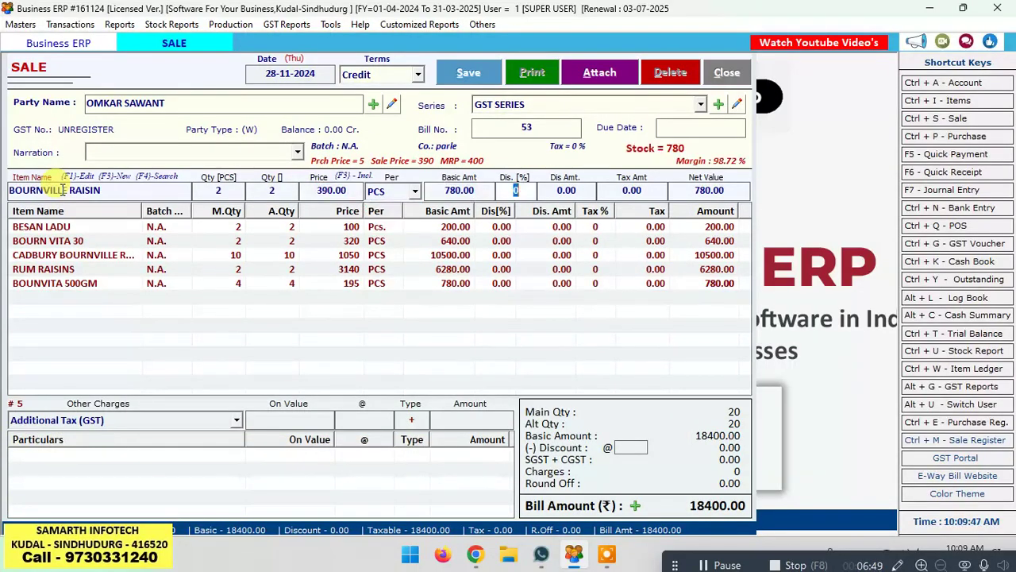
key("Return")
key("Return")
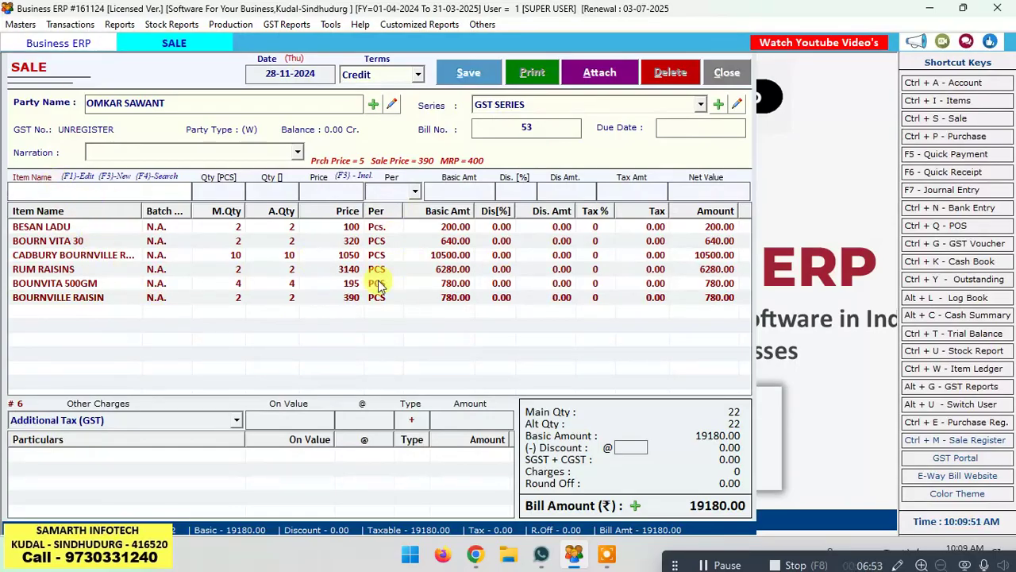
double_click(236, 300)
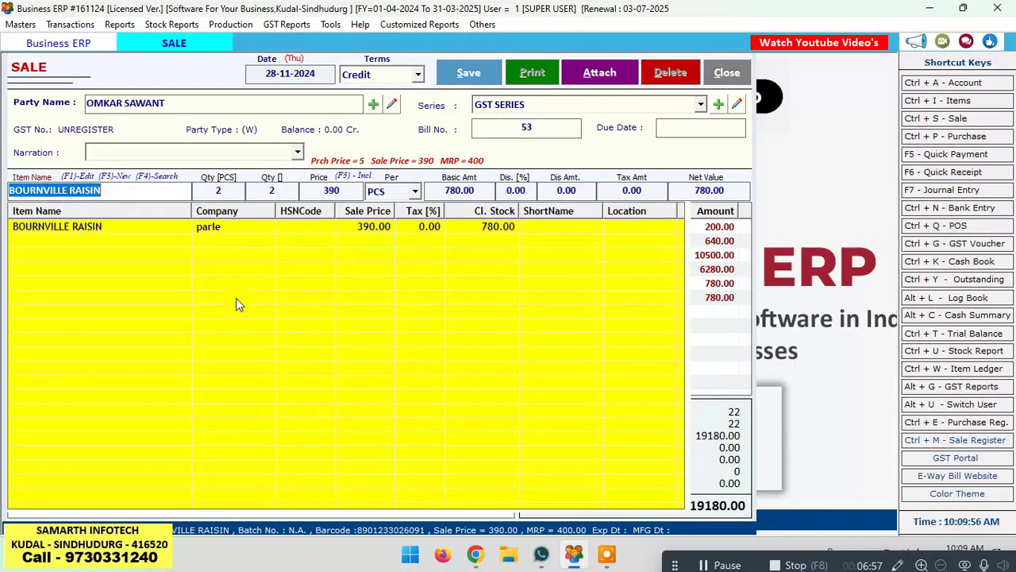
Step: Change the BOURNVILLE RAISIN quantity to 5
key("Return")
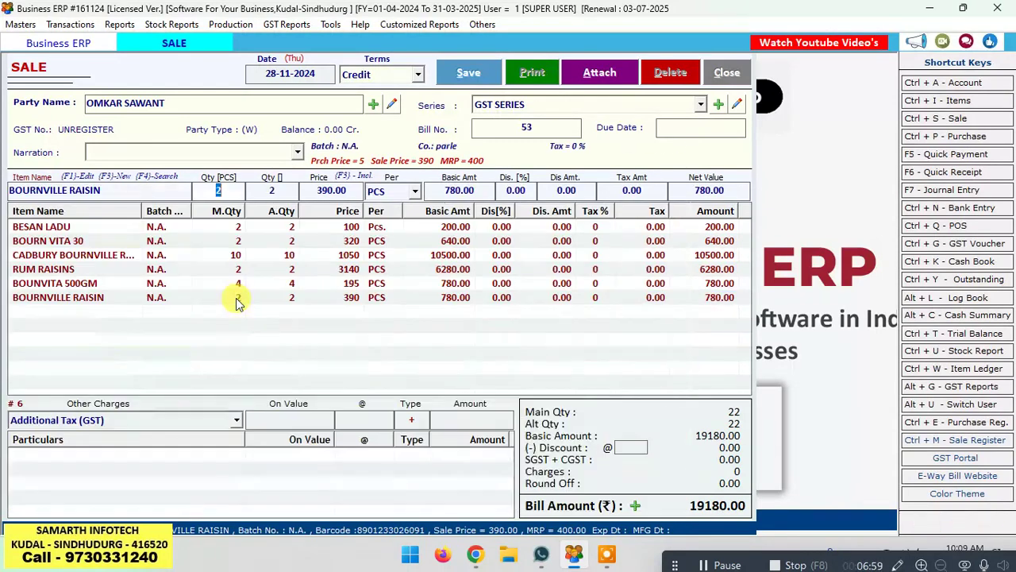
type("5")
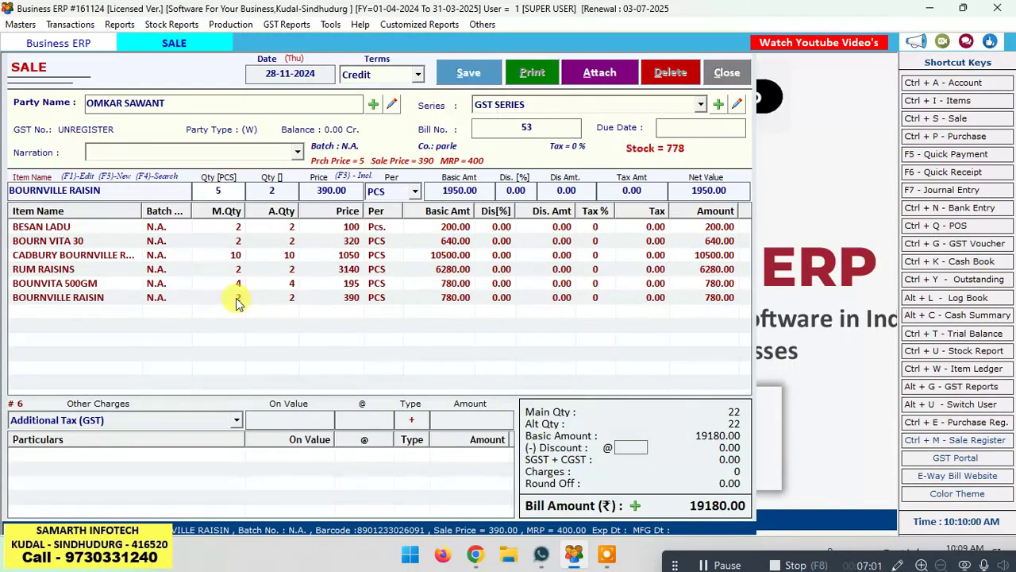
key("Return")
key("Return")
key("Return")
key("Return")
key("Return")
key("Return")
key("Return")
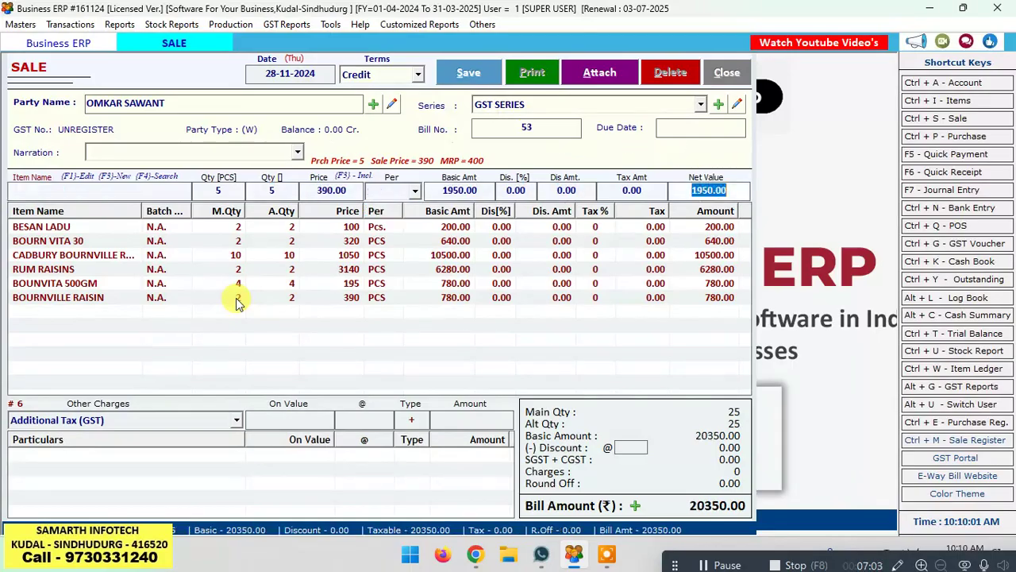
Step: Set BESAN LADU to 5 pieces at zero price, bringing the bill to 20150.00
left_click(354, 229)
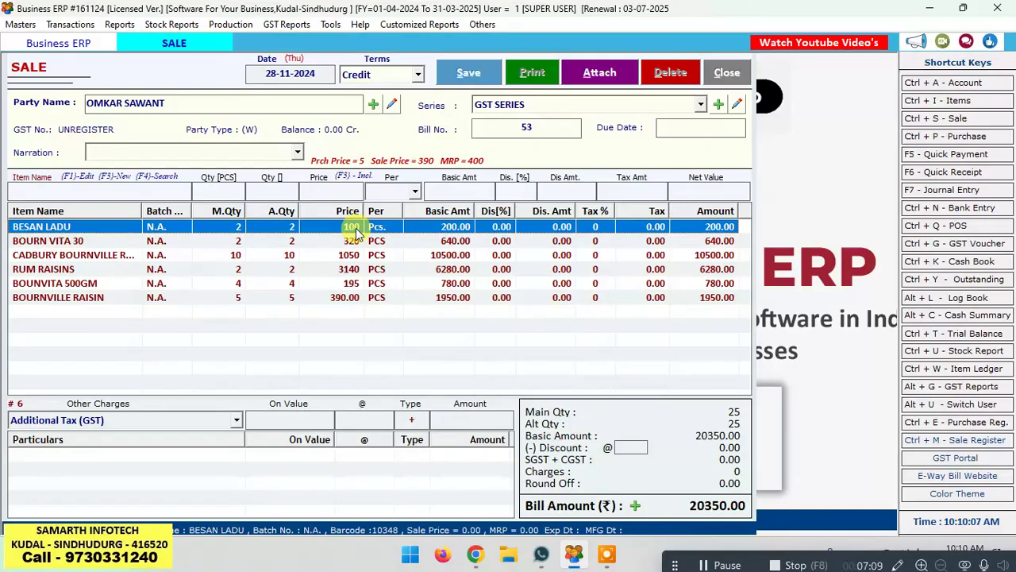
double_click(335, 227)
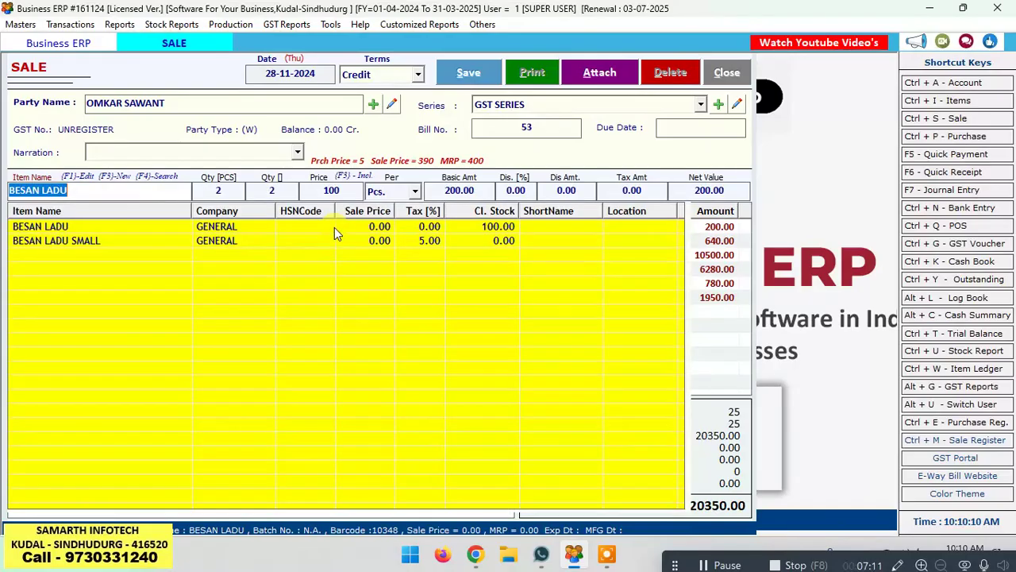
key("Return")
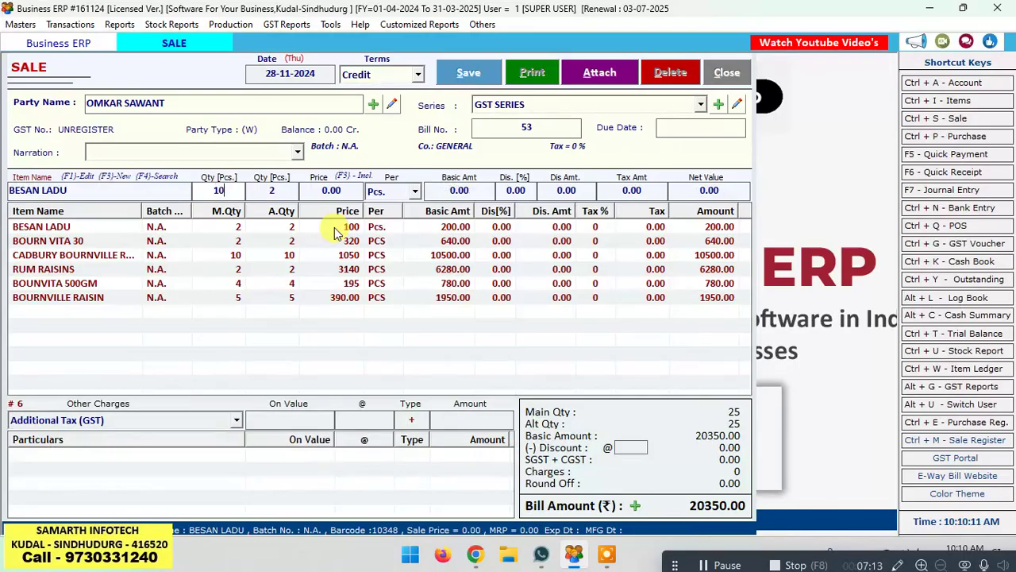
key("Return")
key("Return")
key("Return")
key("Return")
key("Return")
key("Return")
key("Return")
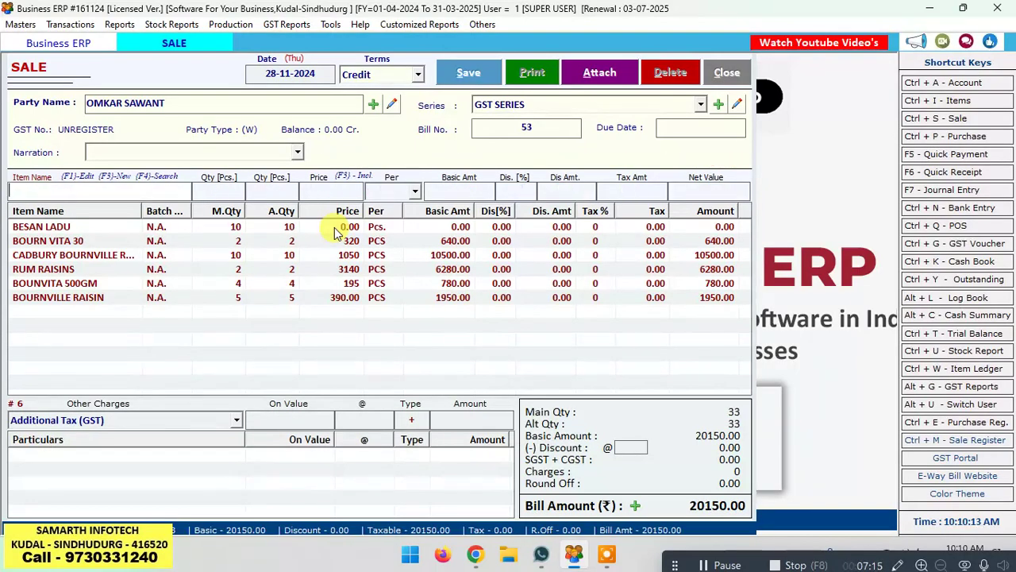
double_click(290, 227)
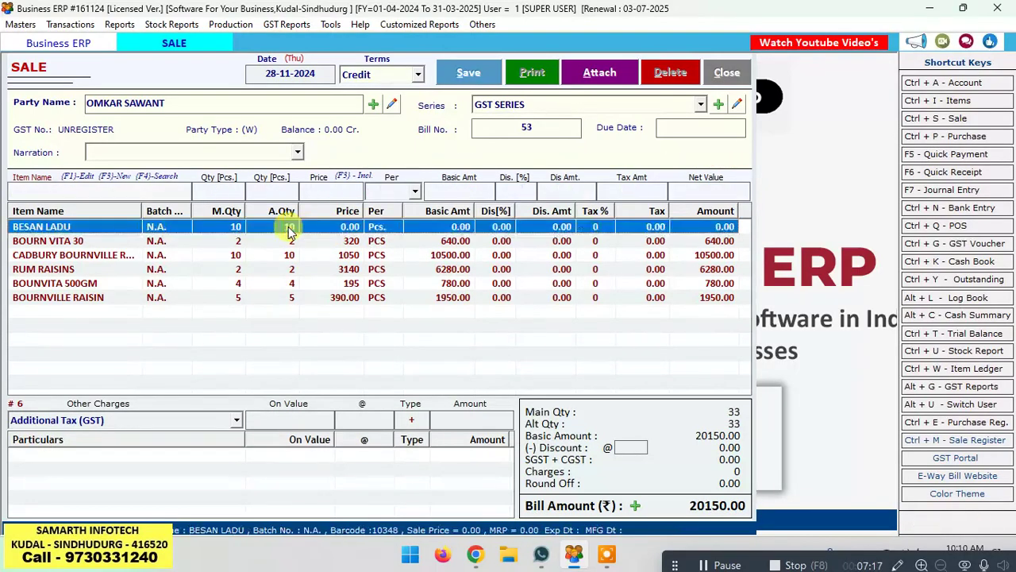
key("Return")
key("Return")
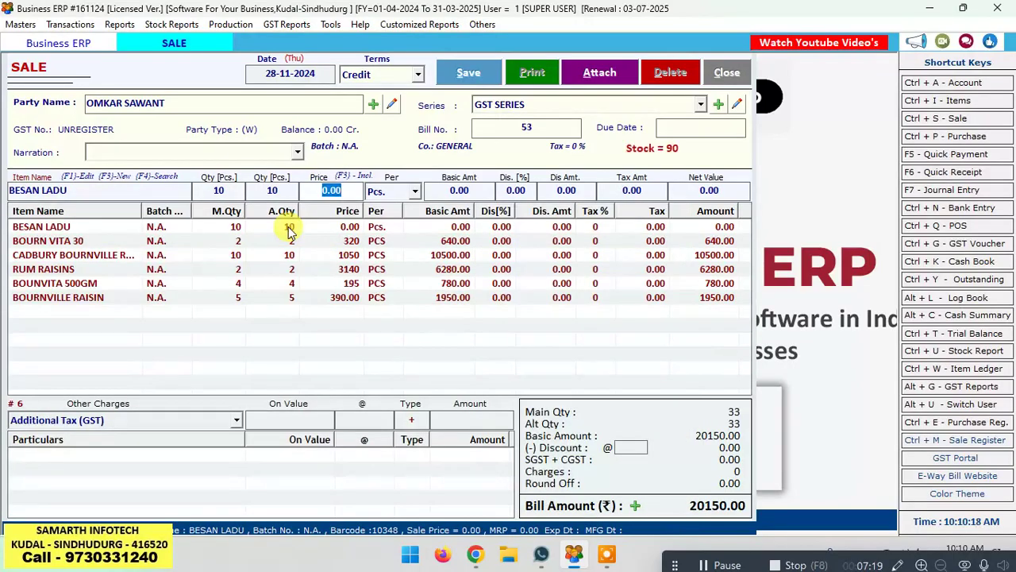
left_click(288, 228)
left_click(234, 192)
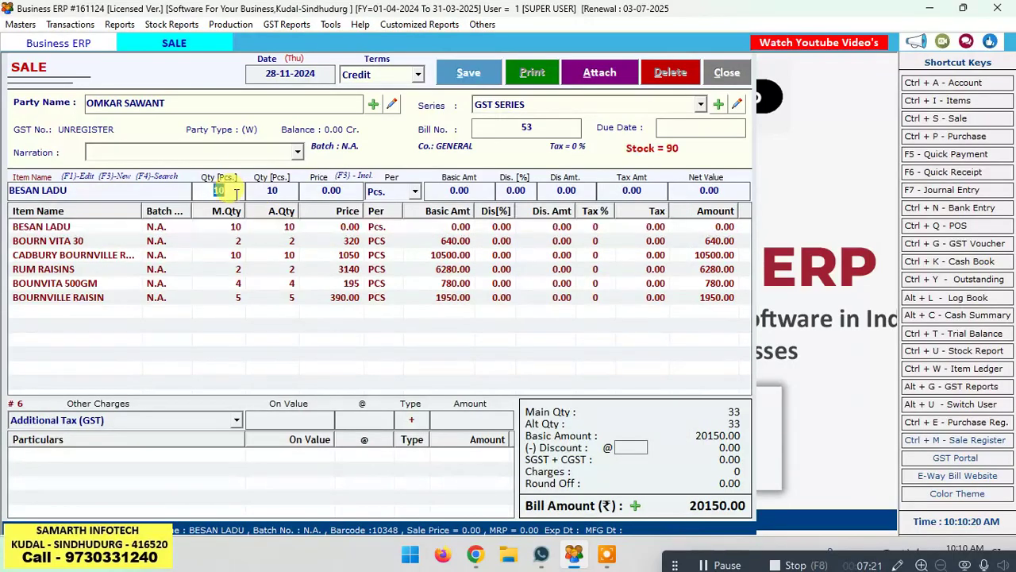
key("Return")
key("Return")
key("Return")
key("Return")
key("Return")
key("Return")
key("Return")
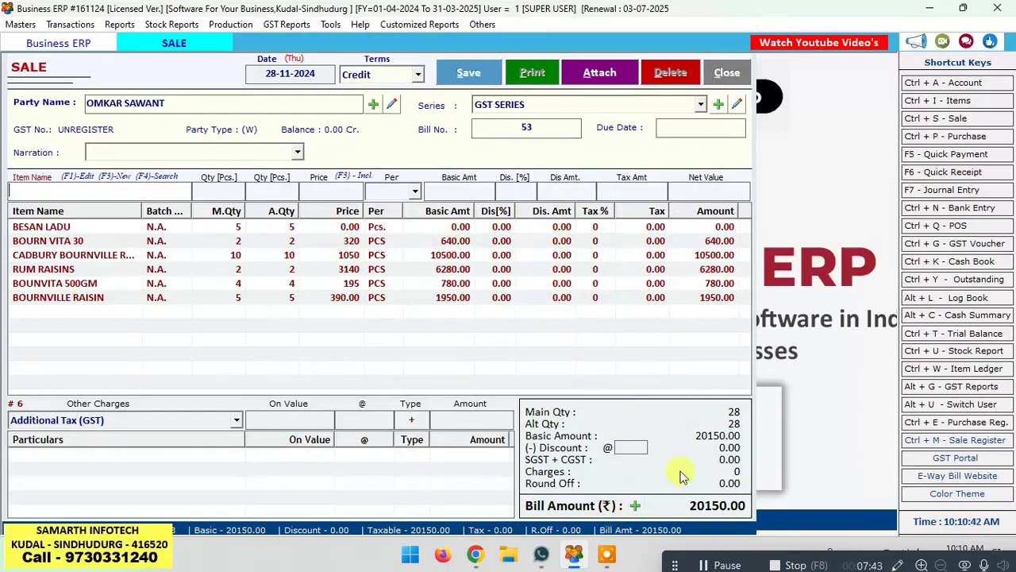
left_click(236, 421)
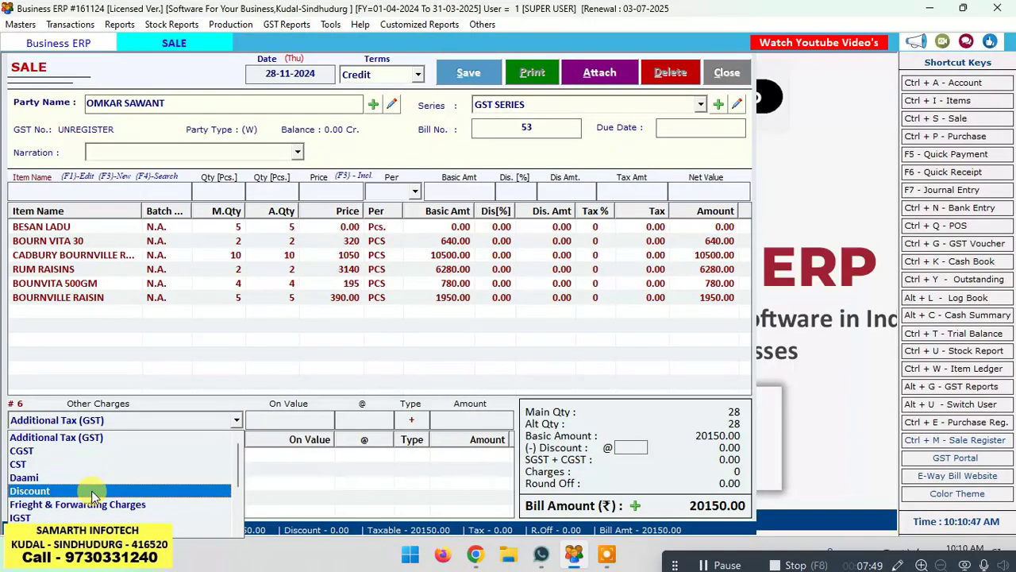
Step: Add a 150.00 Discount charge so Bill 53 totals 20000.00, and save the bill
left_click(47, 490)
key("Return")
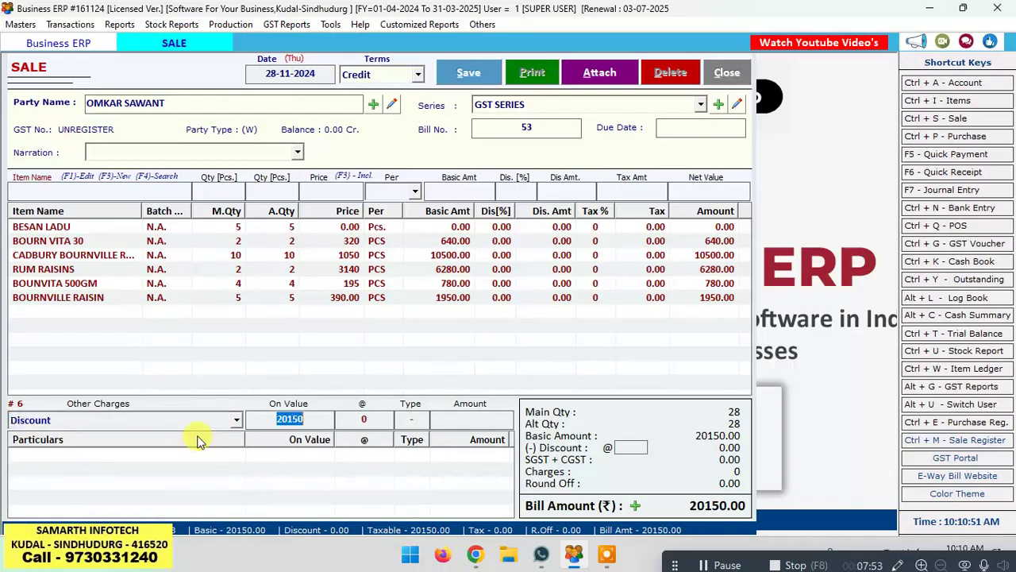
key("Return")
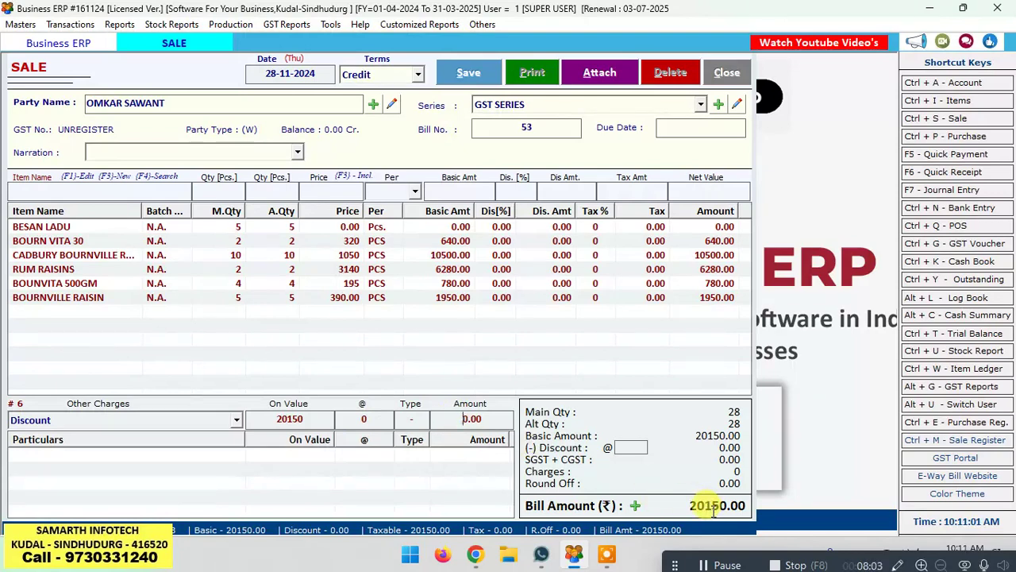
type("0")
key("BackSpace")
key("Return")
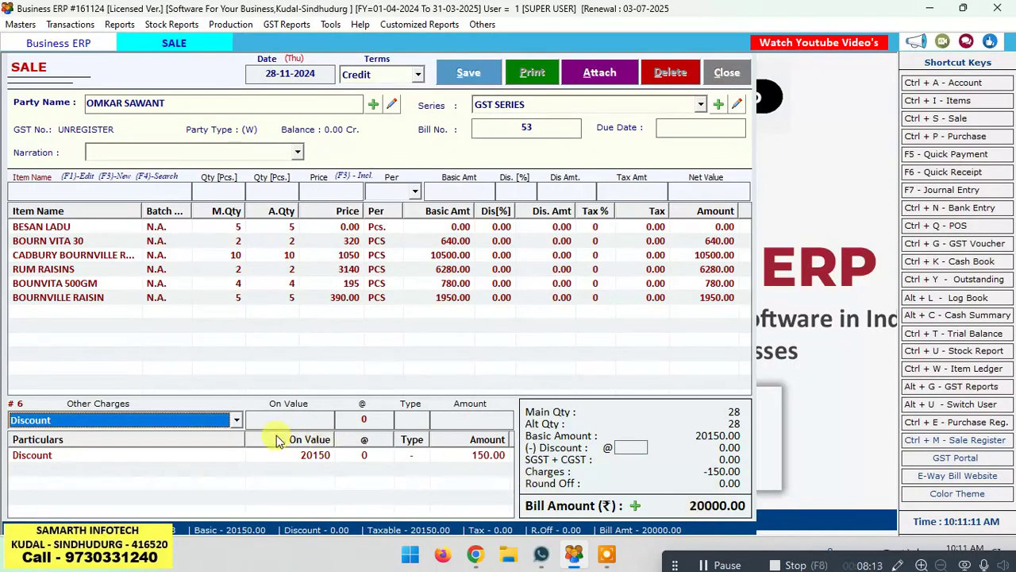
left_click(236, 423)
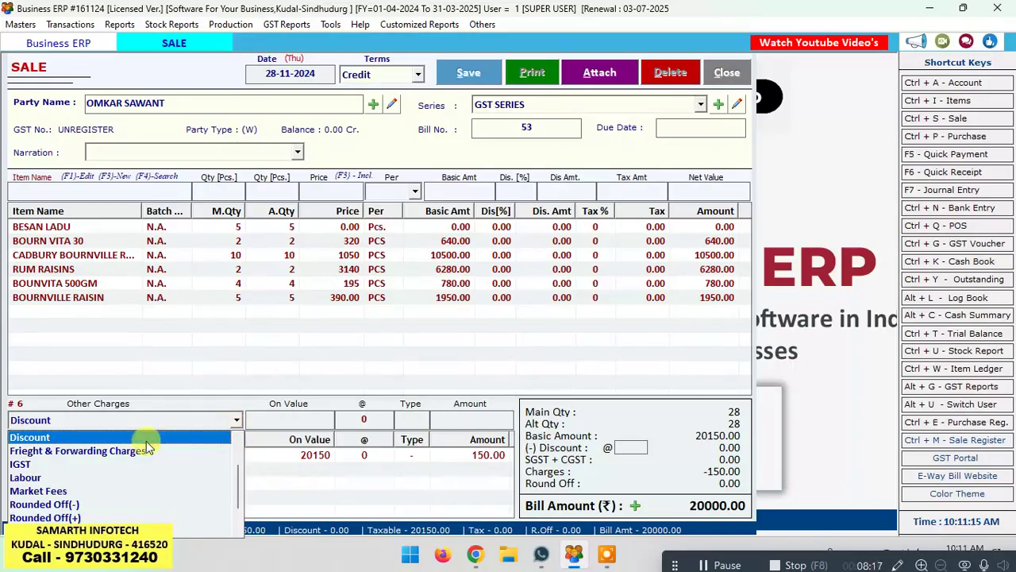
left_click(214, 367)
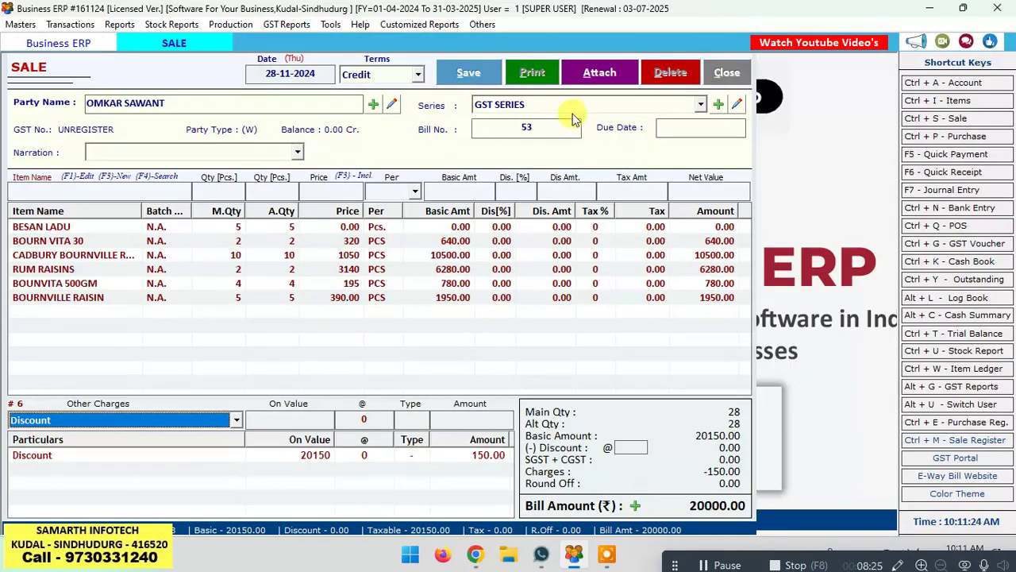
left_click(469, 74)
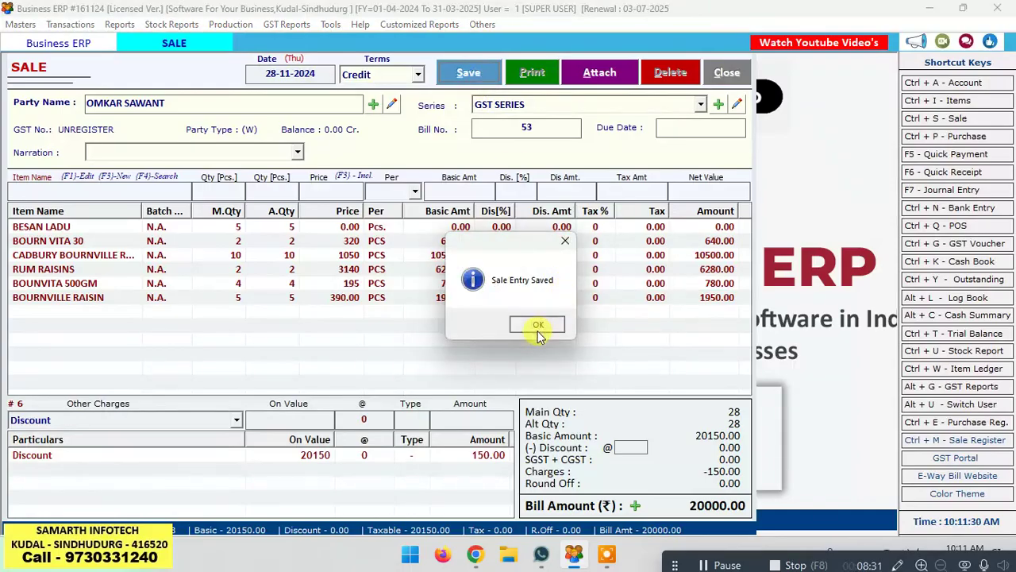
Step: Confirm the save, agree to print, and preview Bill 53 in GST Full Page format before closing the preview
left_click(537, 332)
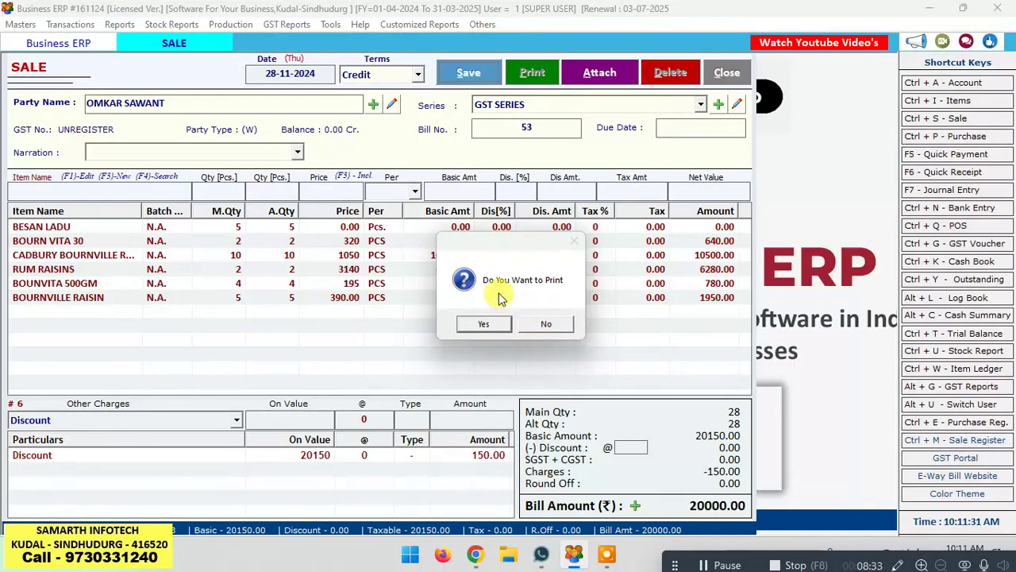
left_click(486, 324)
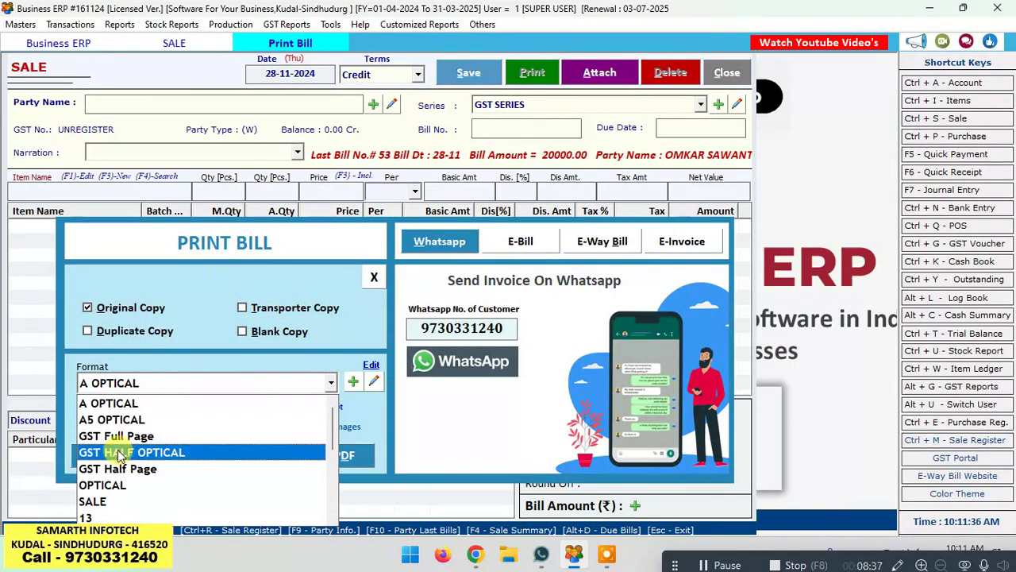
left_click(126, 448)
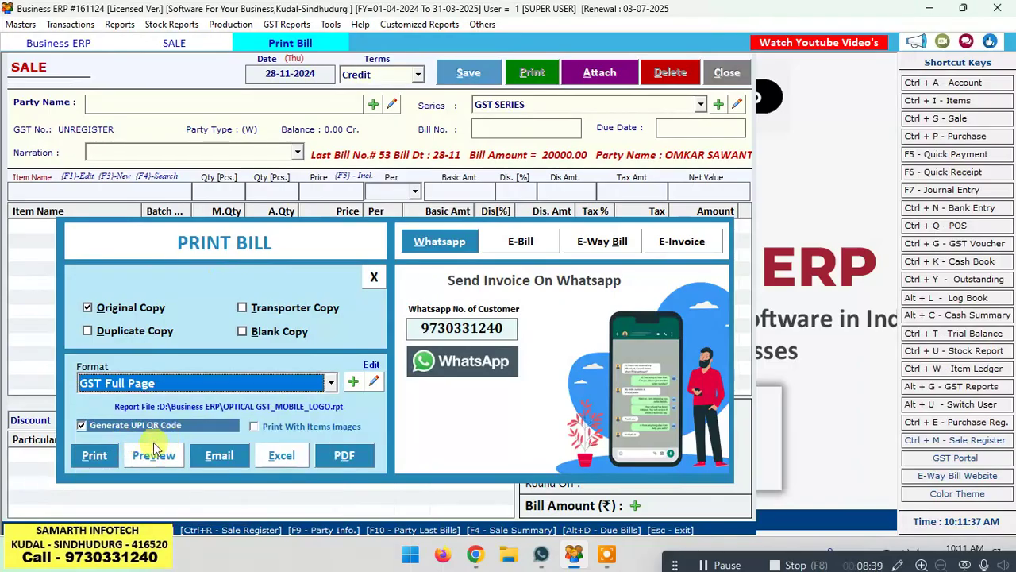
left_click(139, 460)
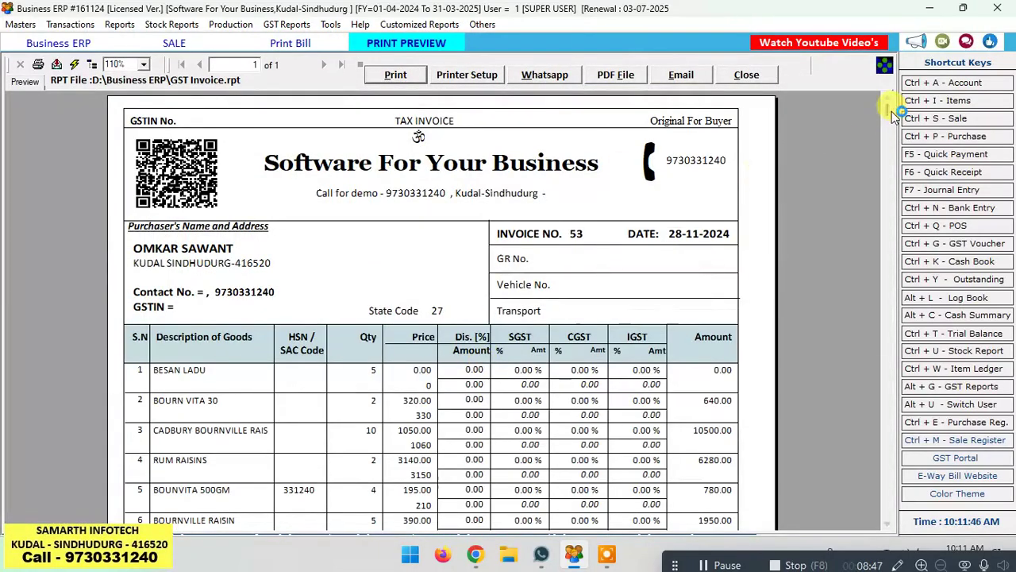
mouse_move(889, 111)
left_mouse_down()
mouse_move(878, 268)
mouse_move(889, 445)
mouse_move(889, 95)
left_mouse_up()
left_click(748, 76)
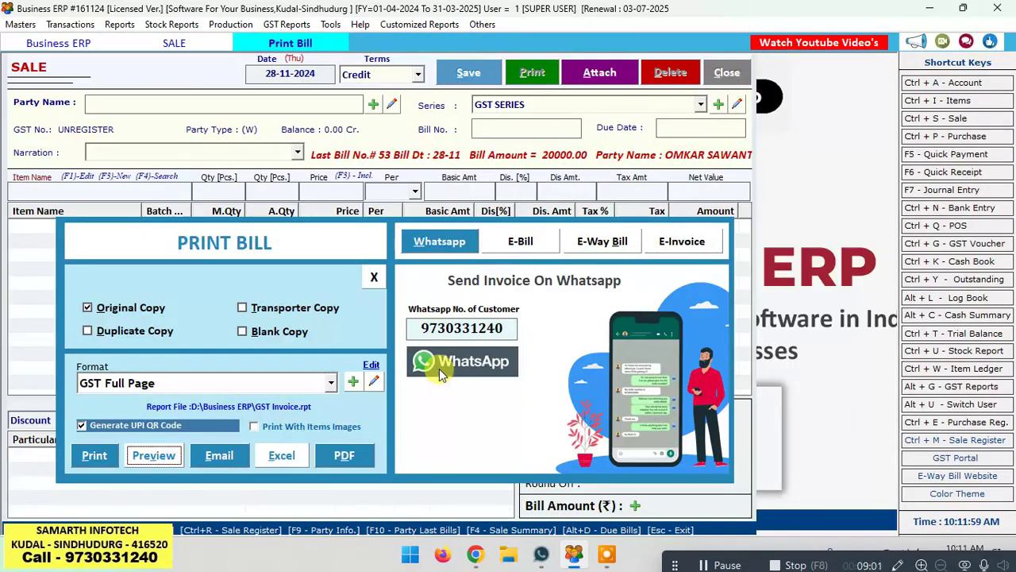
Step: Close the Sale form and print-preview the Stock Report for 01-04-2024 to 28-11-2024
left_click(728, 73)
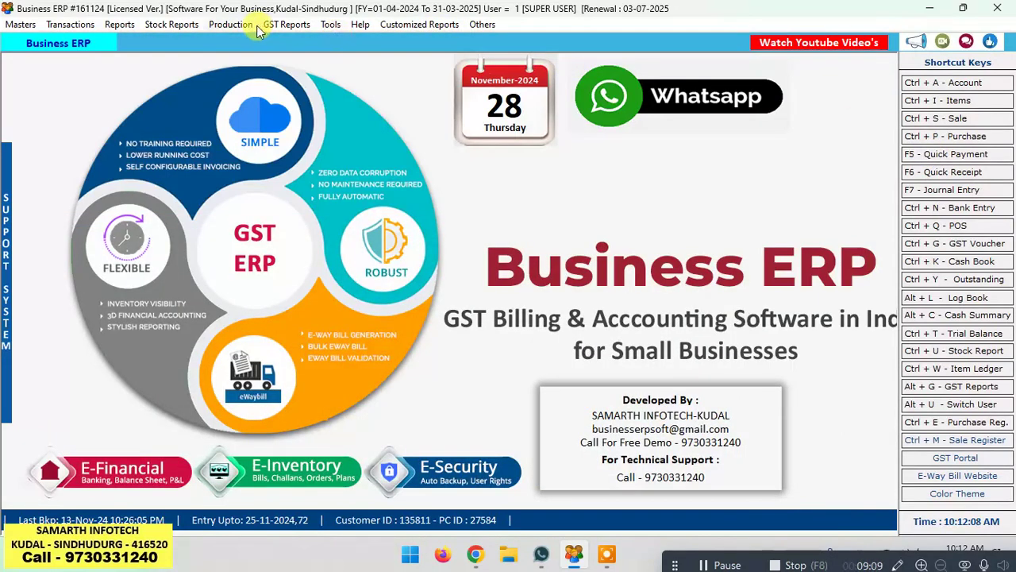
left_click(181, 27)
left_click(194, 41)
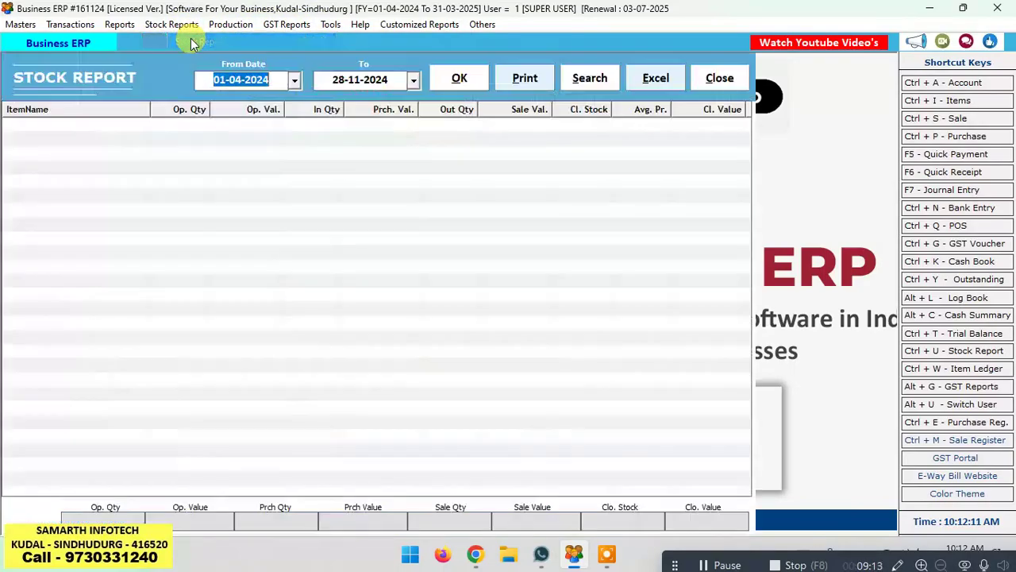
left_click(457, 76)
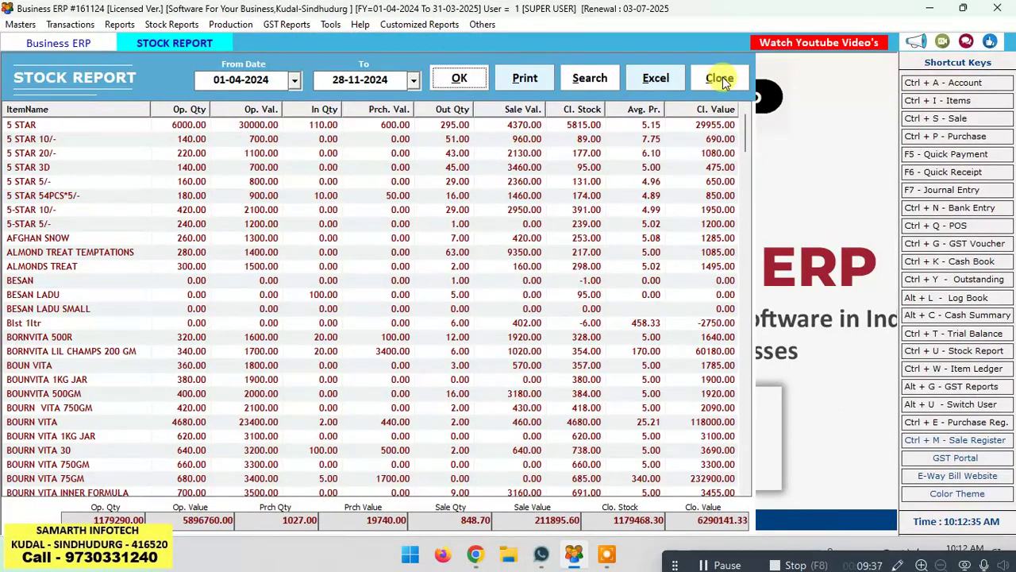
left_click(526, 77)
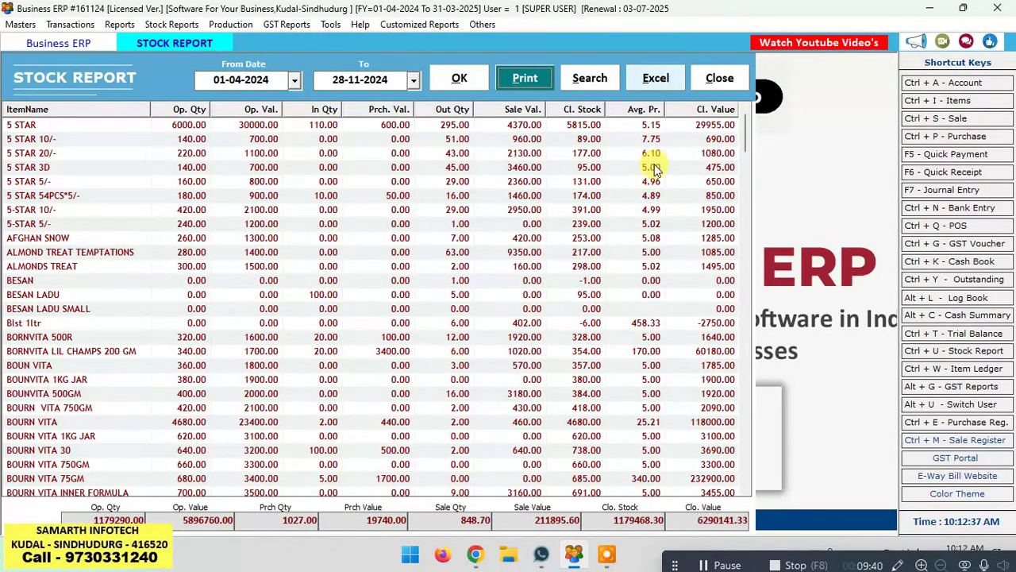
left_click(501, 83)
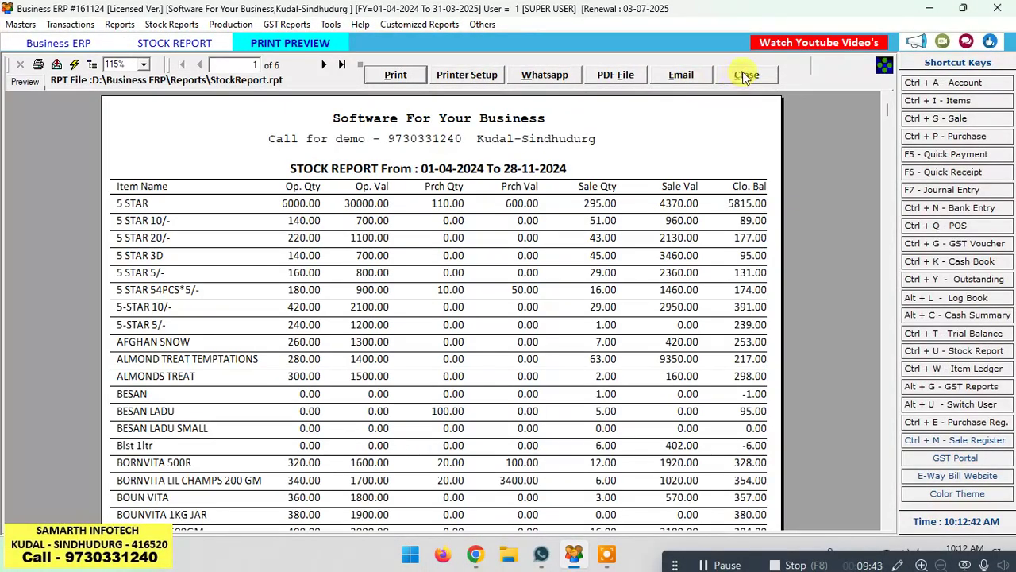
left_click(745, 75)
Step: Recalculate balances and open the customer's ledger for the full-year date range
left_click(720, 77)
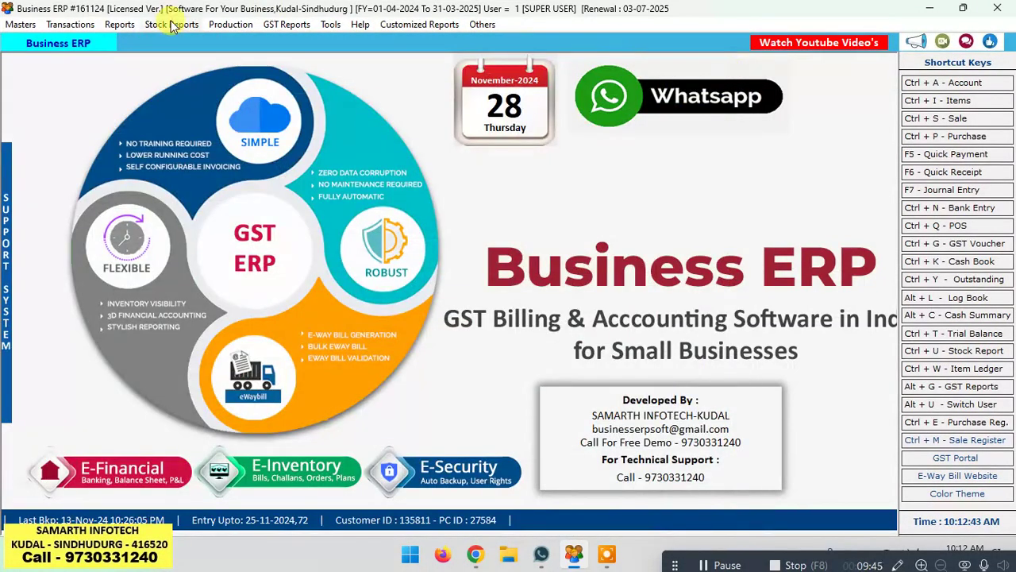
left_click(130, 26)
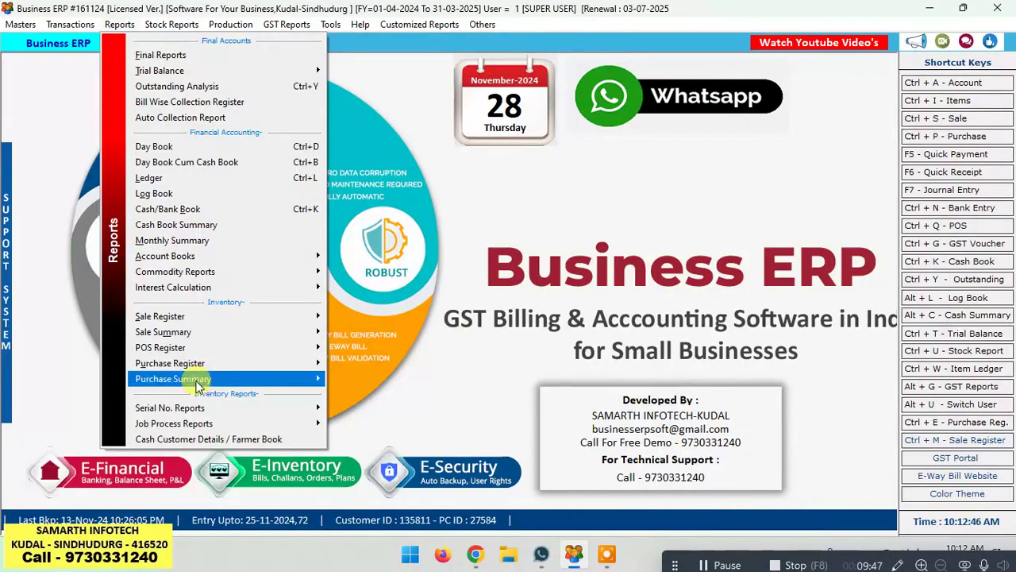
left_click(178, 24)
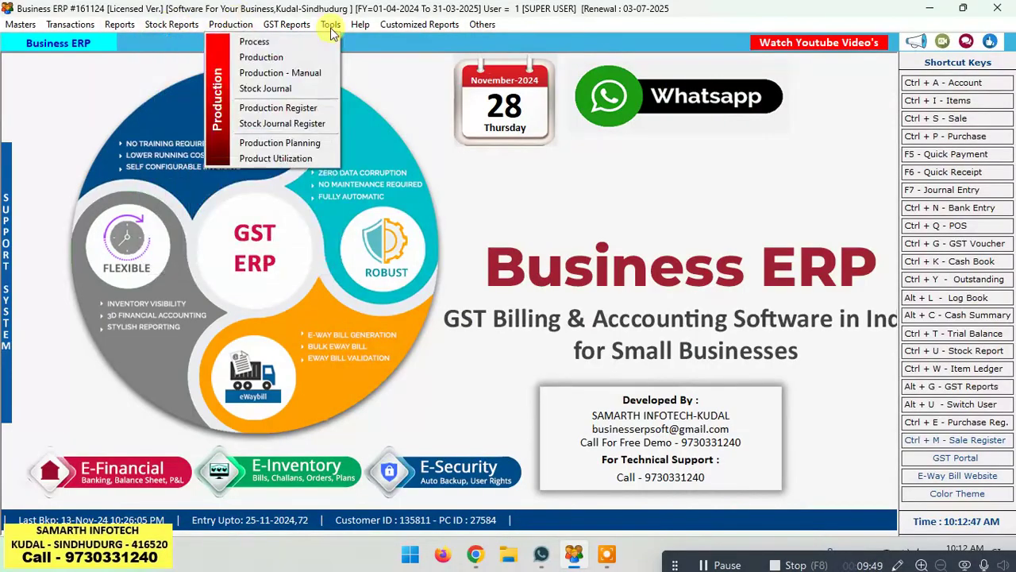
mouse_move(311, 28)
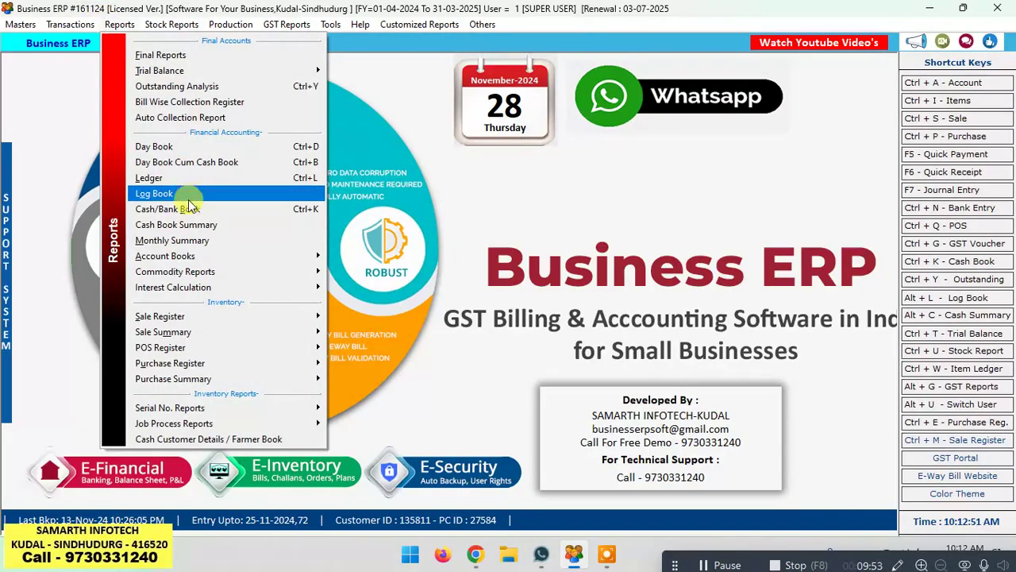
left_click(260, 176)
left_click(558, 73)
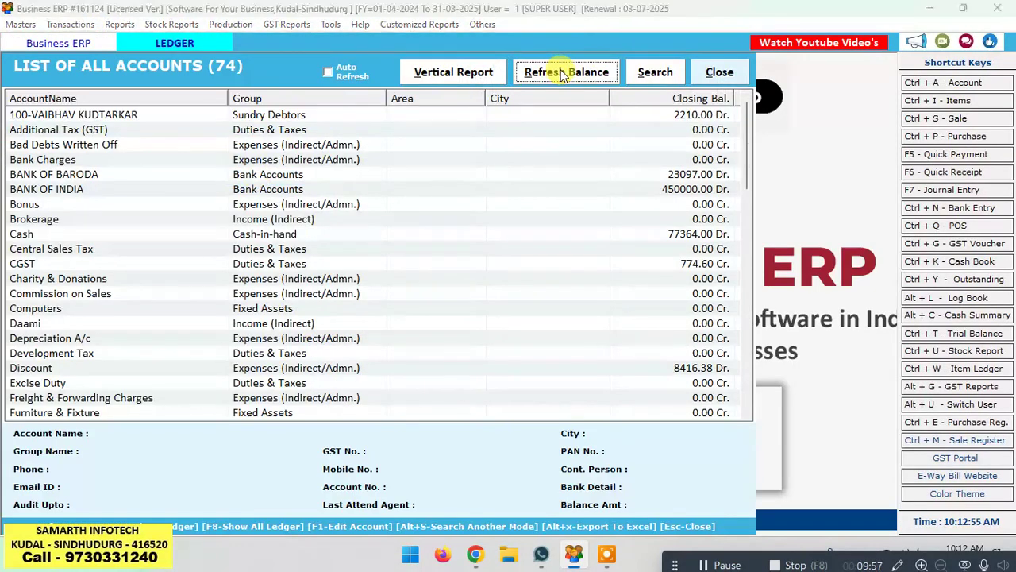
left_click(577, 325)
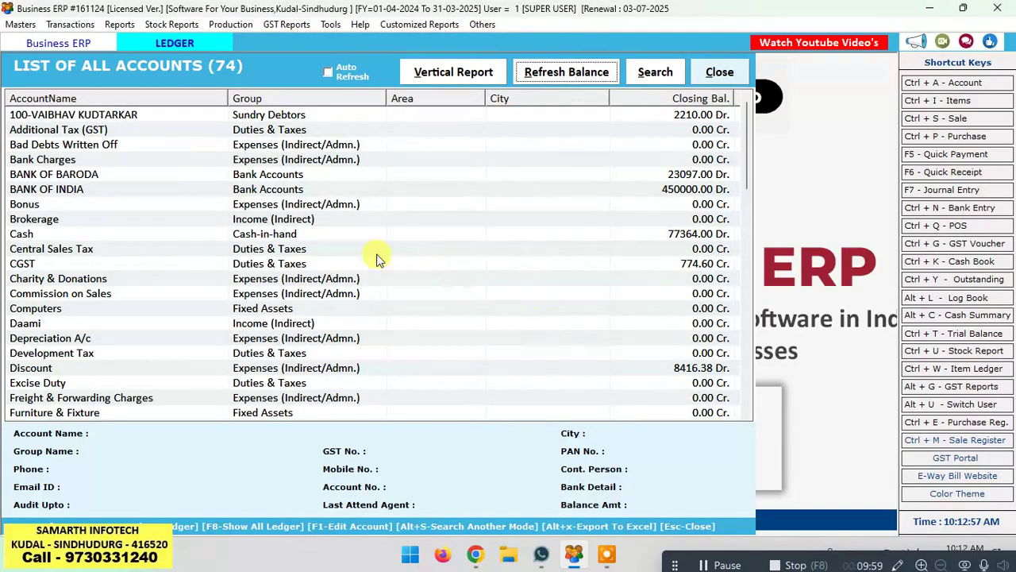
left_click(335, 237)
type("OM")
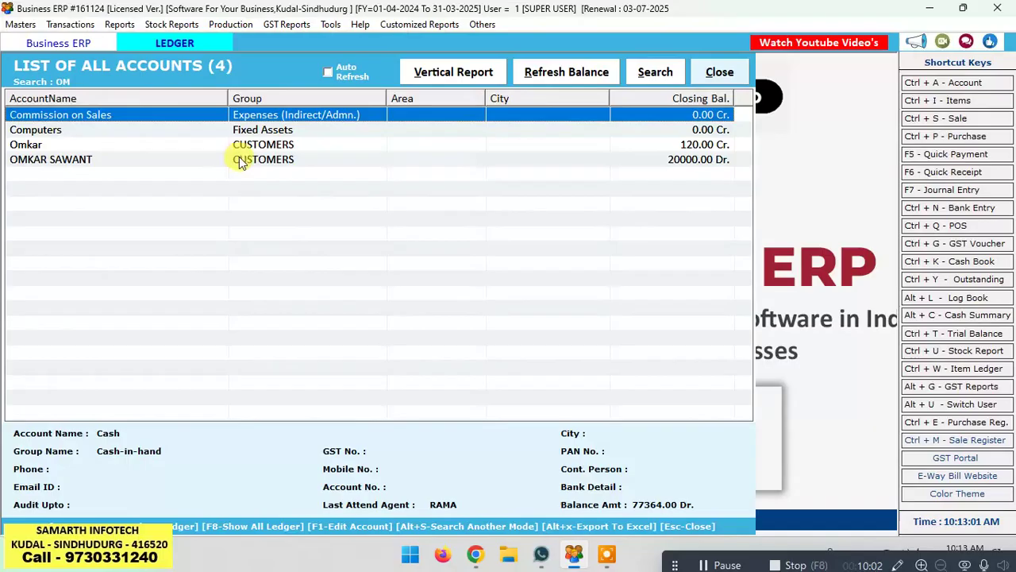
left_click(241, 162)
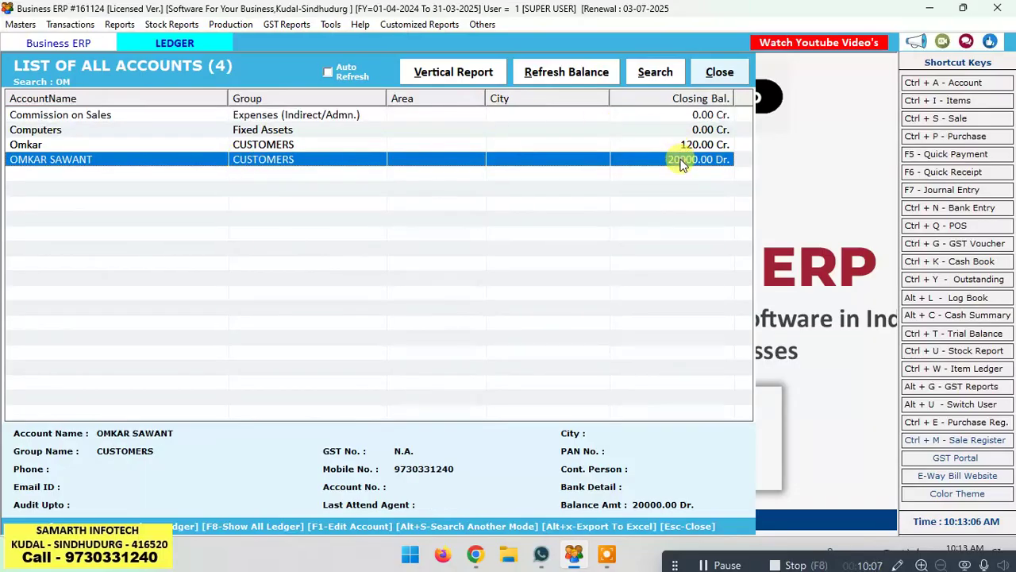
key("Return")
key("Return")
key("Return")
key("Return")
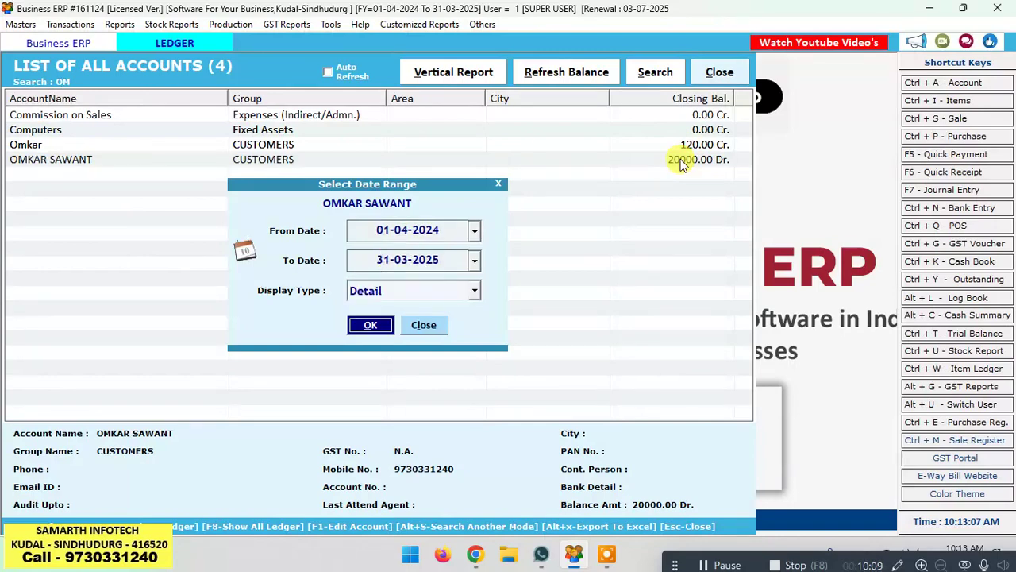
key("Return")
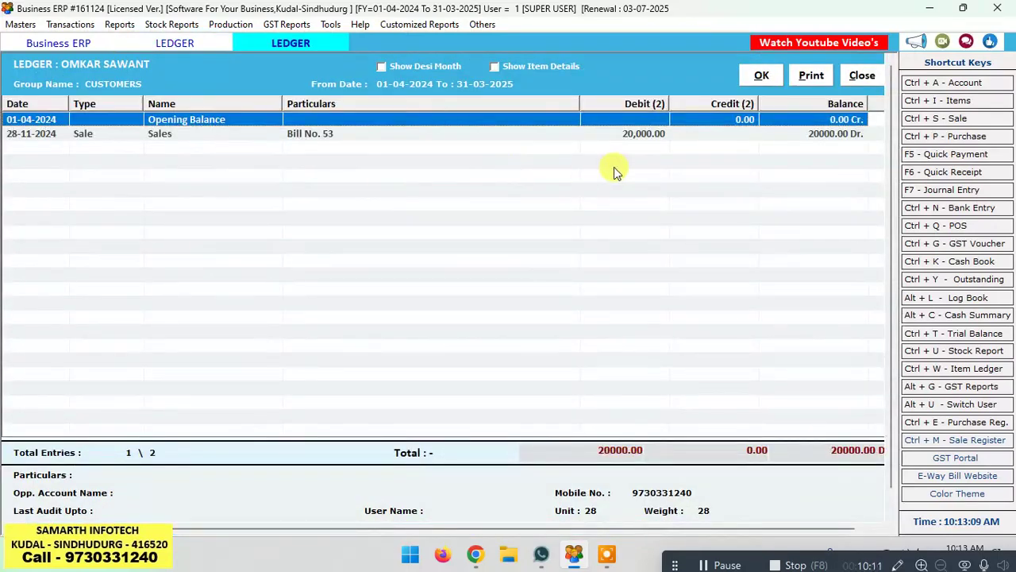
Step: Open the Bill No. 53 voucher for 20,000, then back out to the home screen
double_click(330, 131)
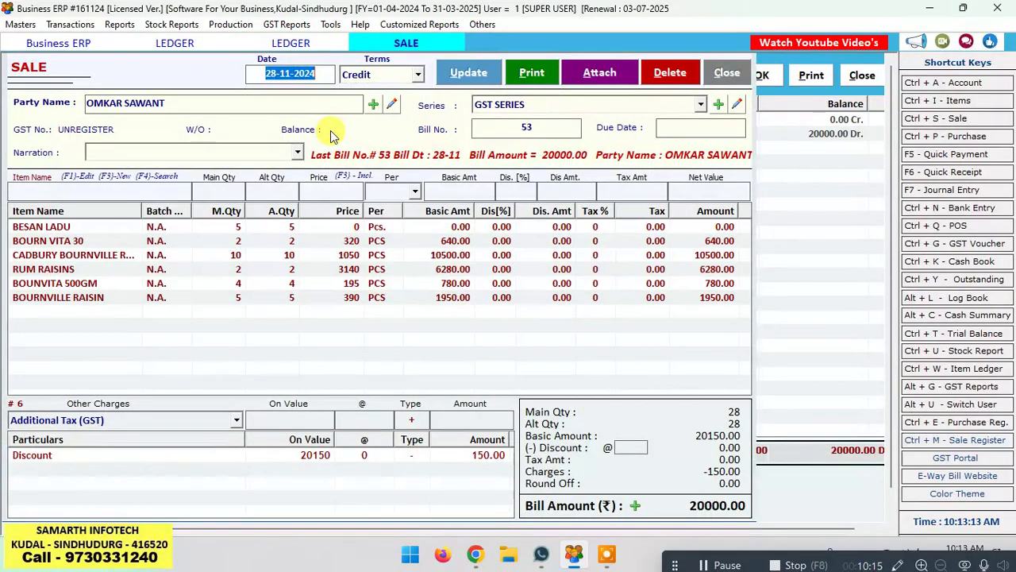
key("Escape")
key("Return")
key("Escape")
key("Escape")
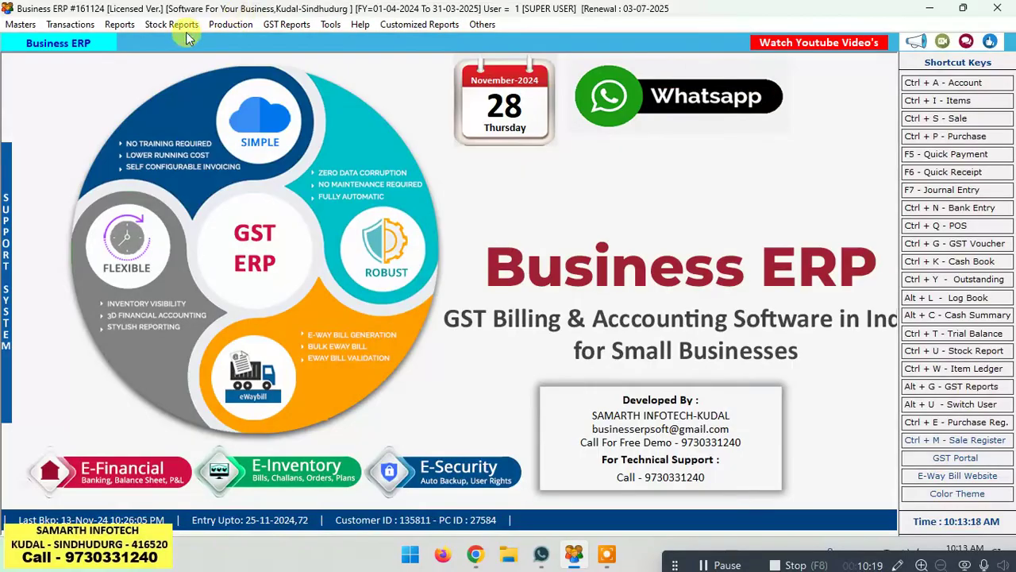
Step: Start a quick receipt with Cash as the payment mode
left_click(966, 172)
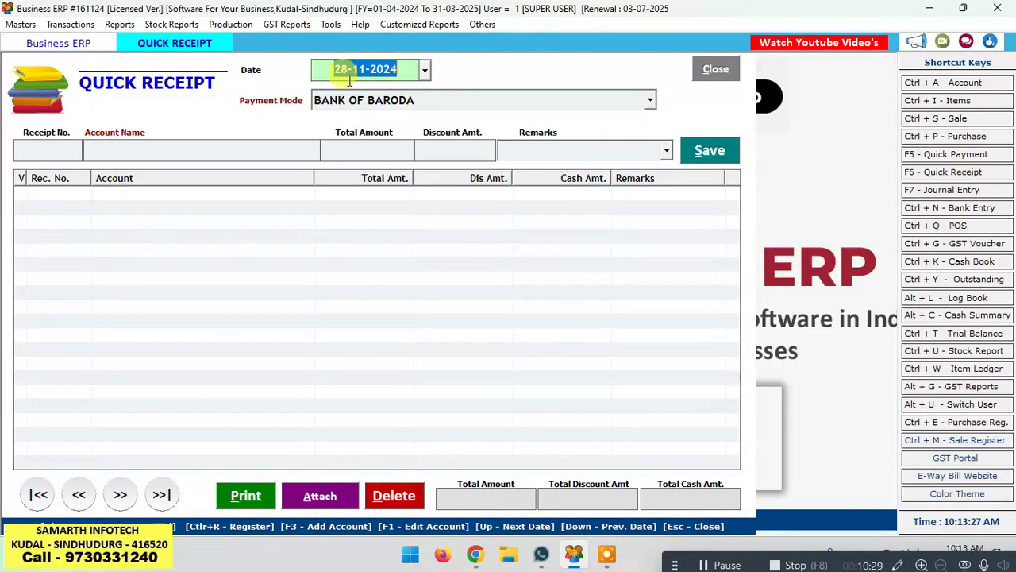
key("Return")
key("Down")
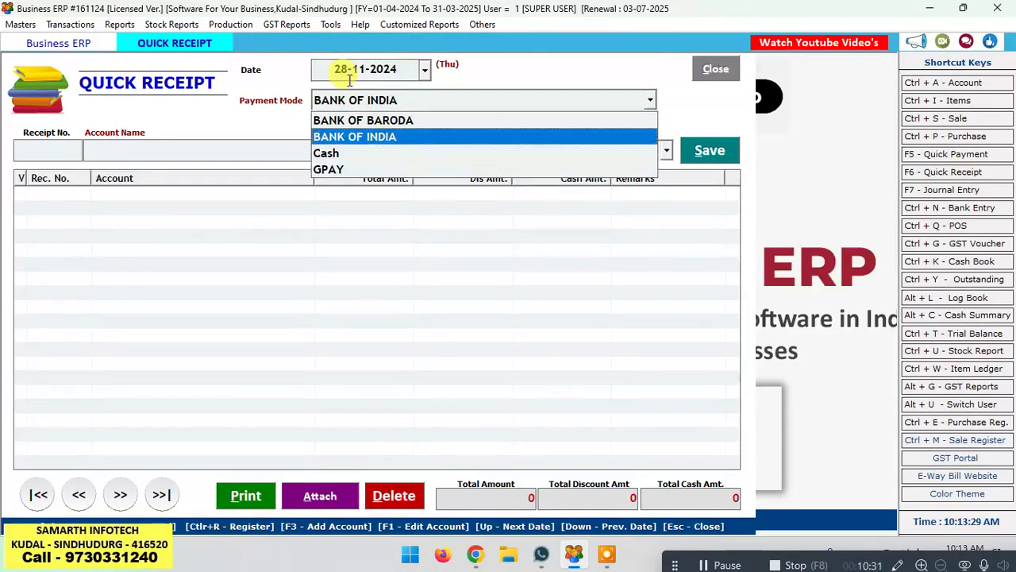
key("Up")
key("Down")
key("Down")
key("Up")
key("Up")
key("Down")
key("Down")
key("Down")
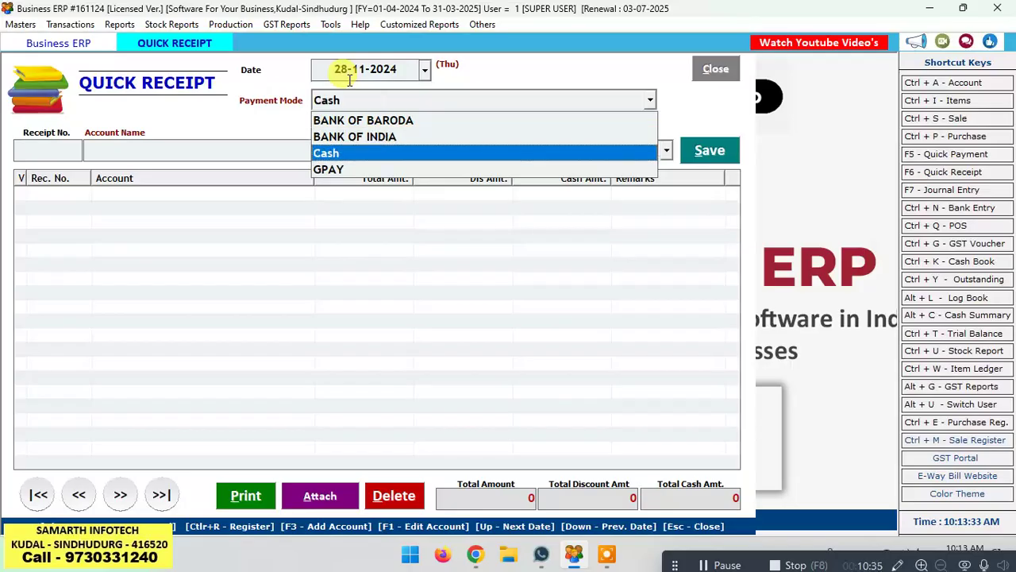
key("Up")
key("Return")
key("Return")
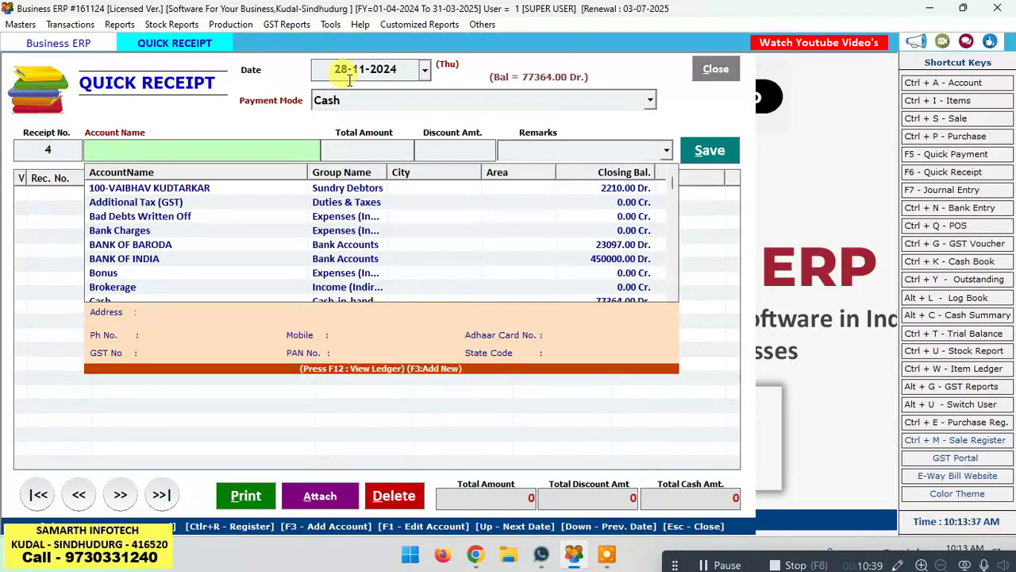
Step: Receive 10000 from the customer's account and save the cash receipt
type("OM")
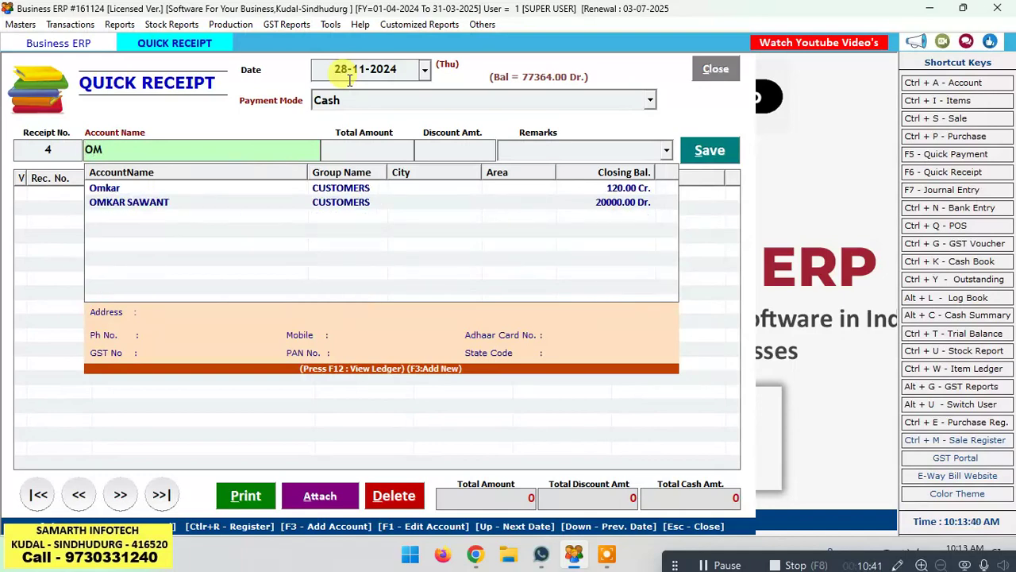
key("Down")
key("Down")
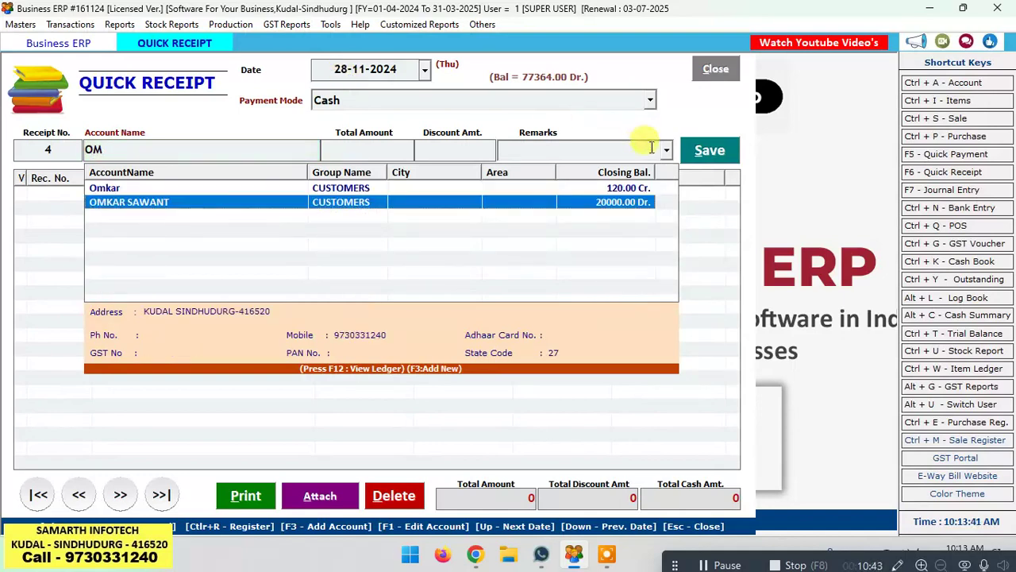
double_click(641, 202)
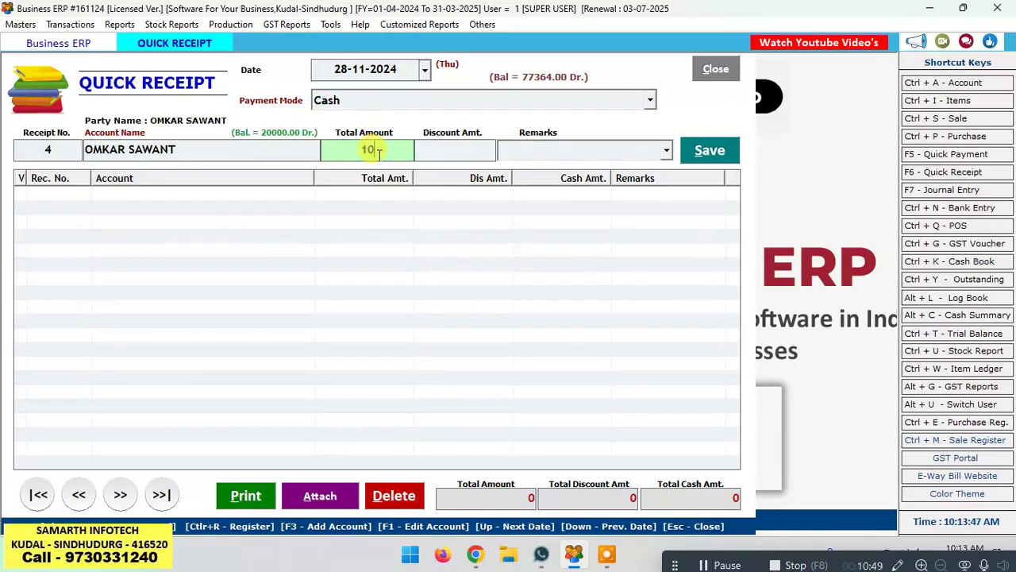
type("10000")
key("Return")
key("Return")
key("Return")
key("Return")
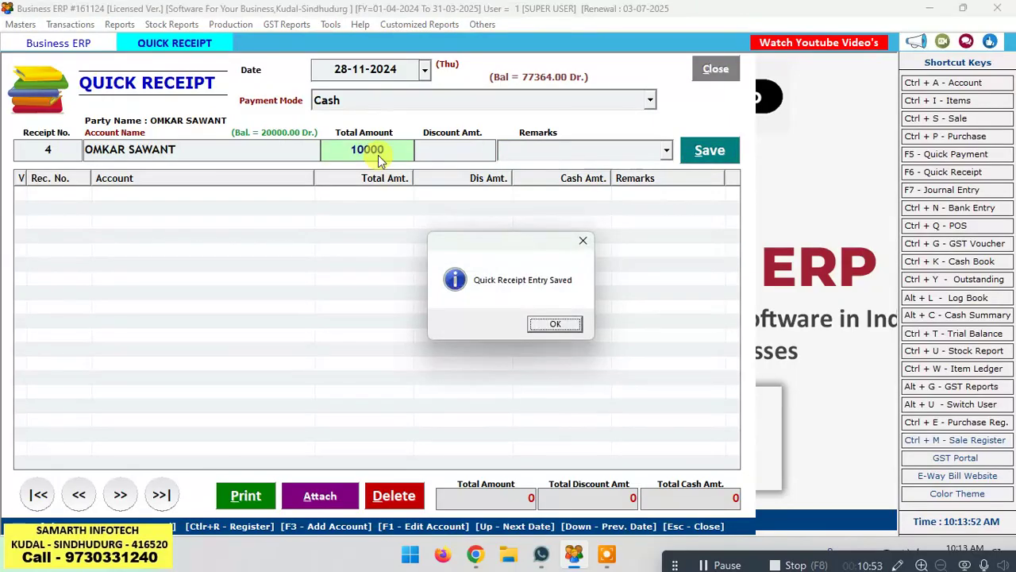
key("Return")
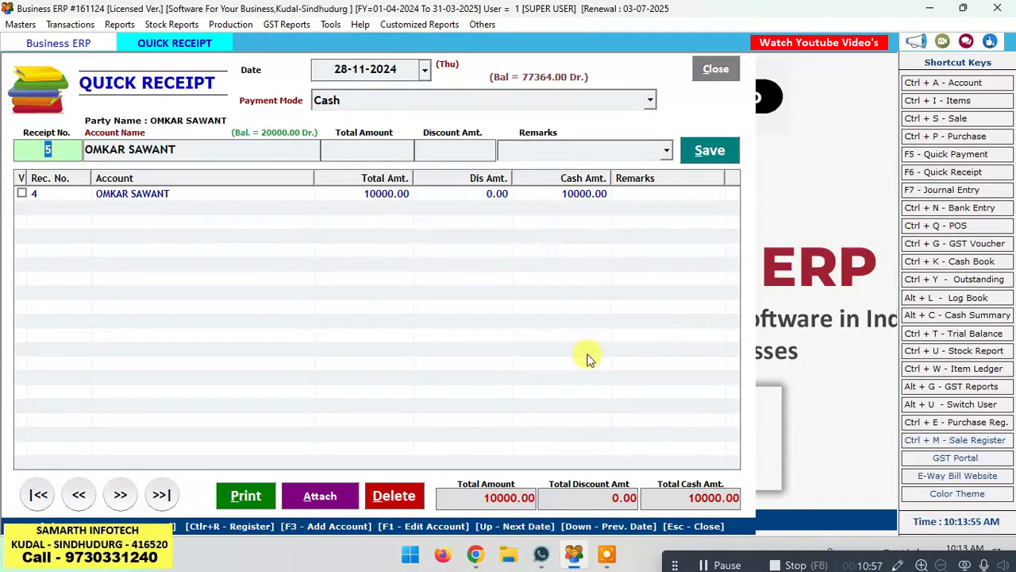
Step: Close the quick receipt, recalculate balances and open the customer's ledger
left_click(713, 70)
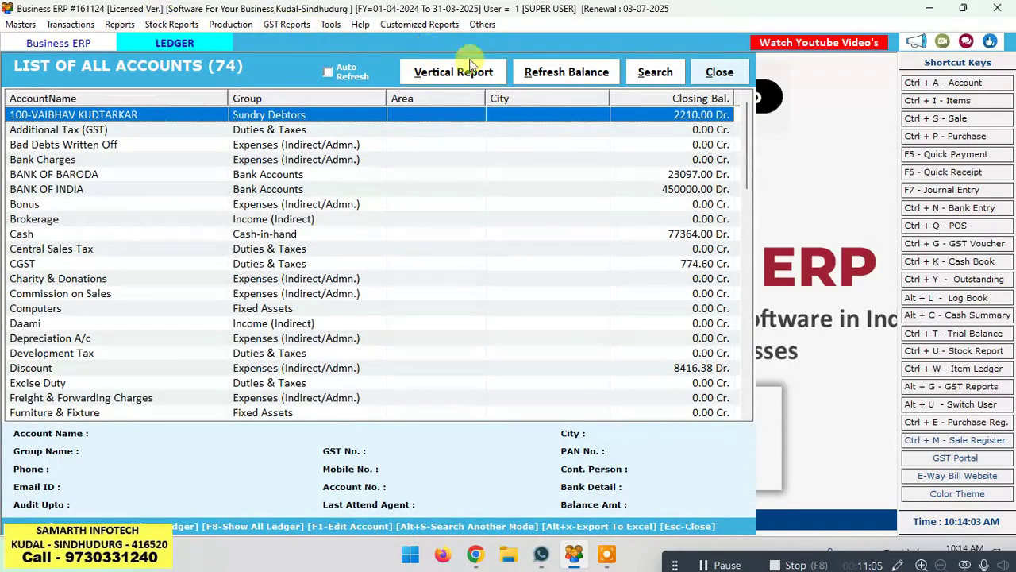
left_click(543, 73)
key("Return")
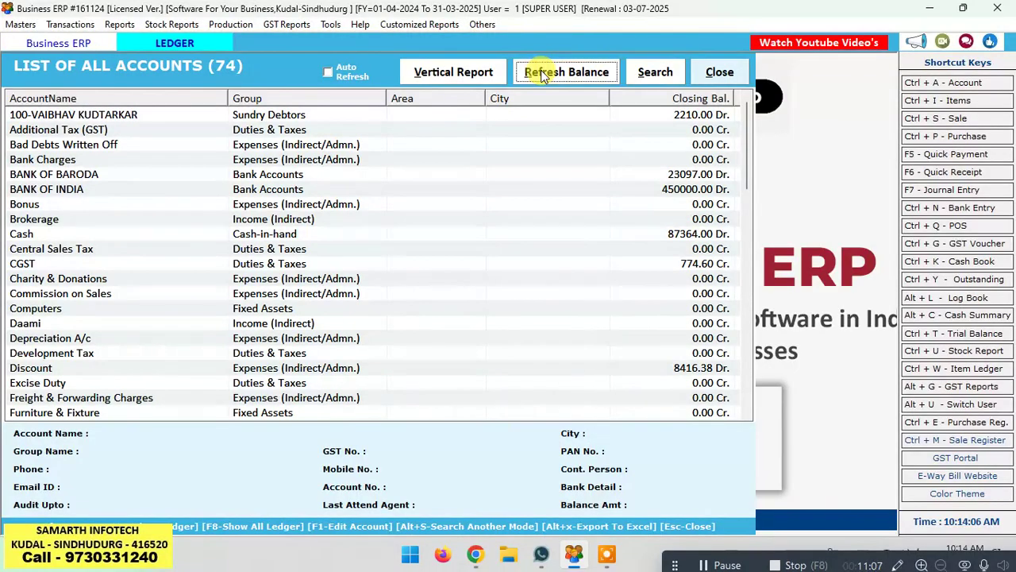
left_click(276, 193)
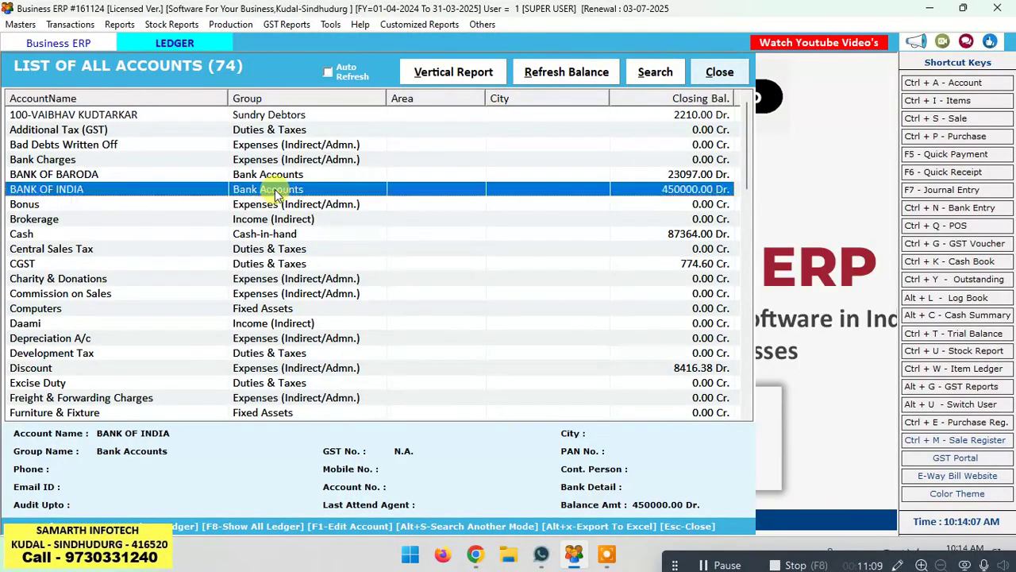
type("OM")
key("Down")
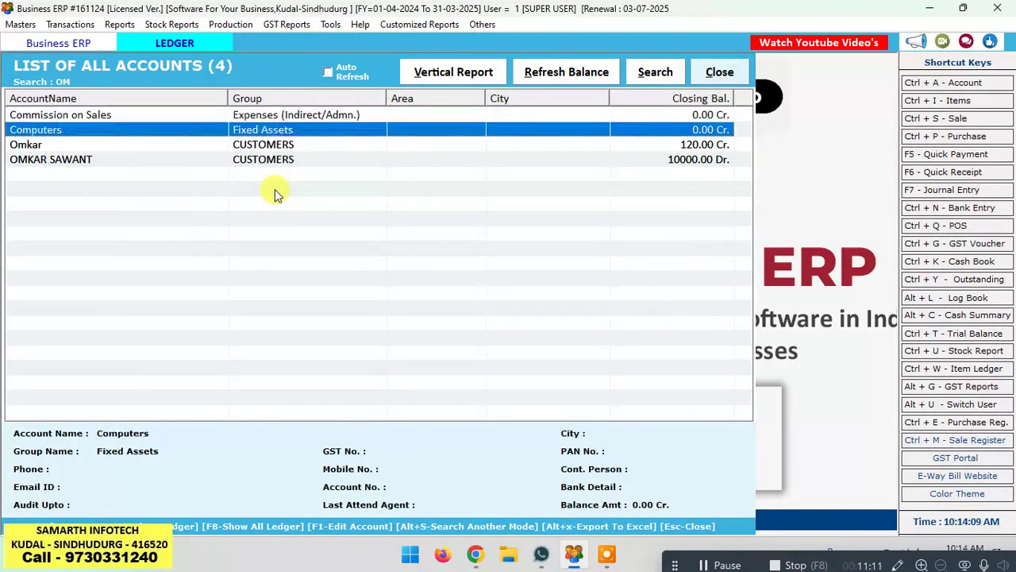
key("Down")
key("Down")
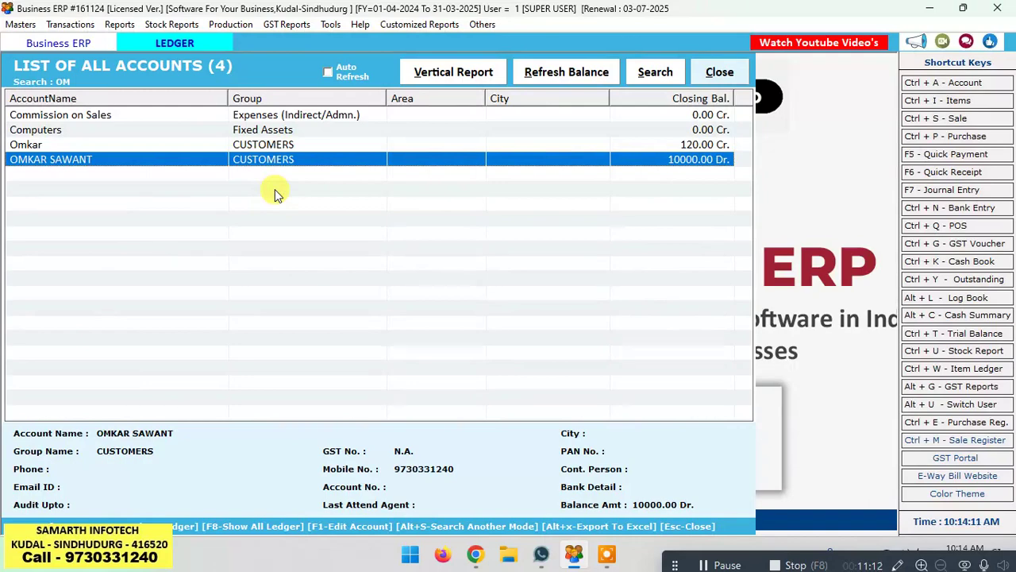
double_click(713, 159)
key("Return")
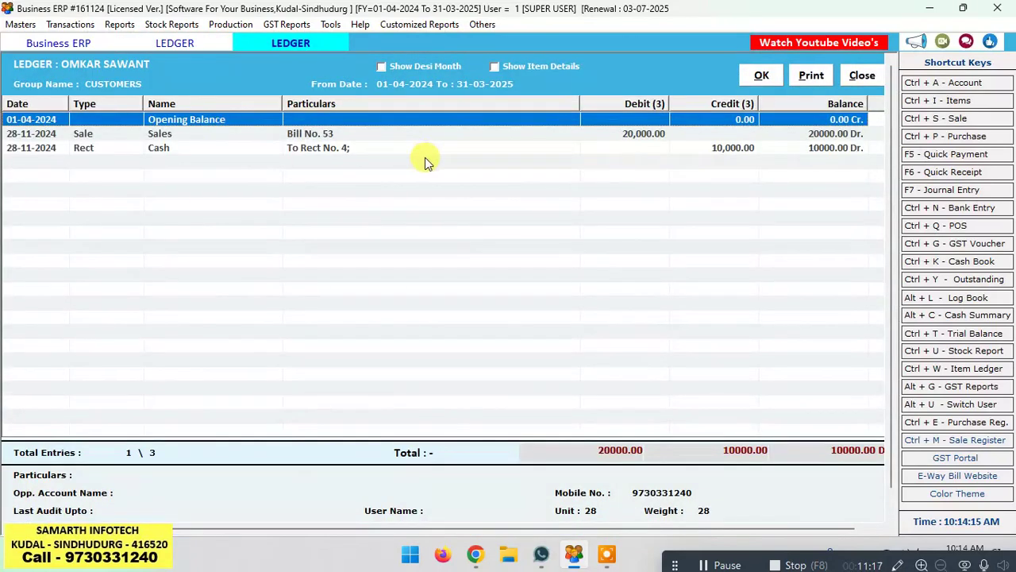
Step: Review the Bill No. 53 and cash receipt rows, then close the ledger and account list
left_click(367, 133)
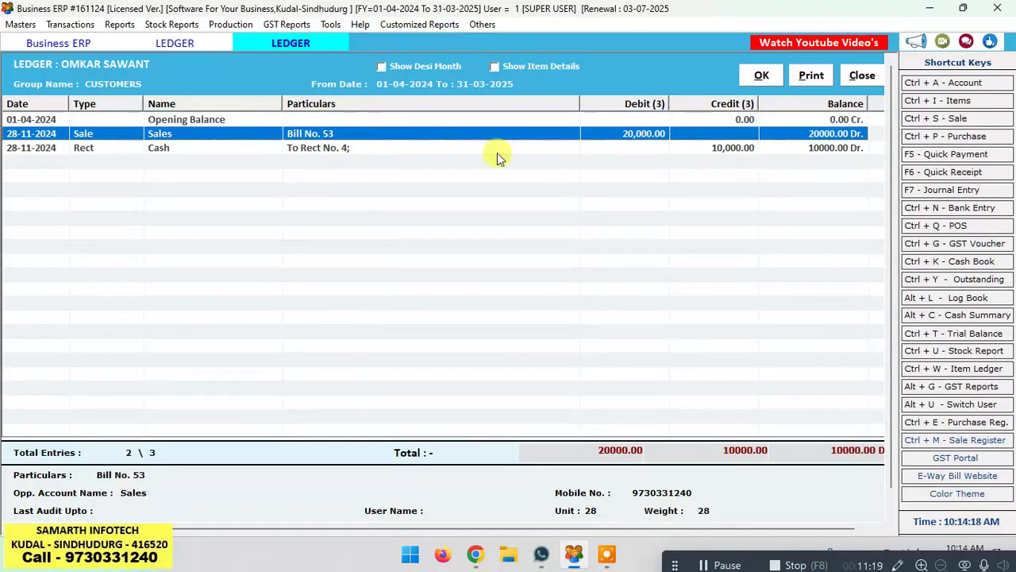
left_click(509, 148)
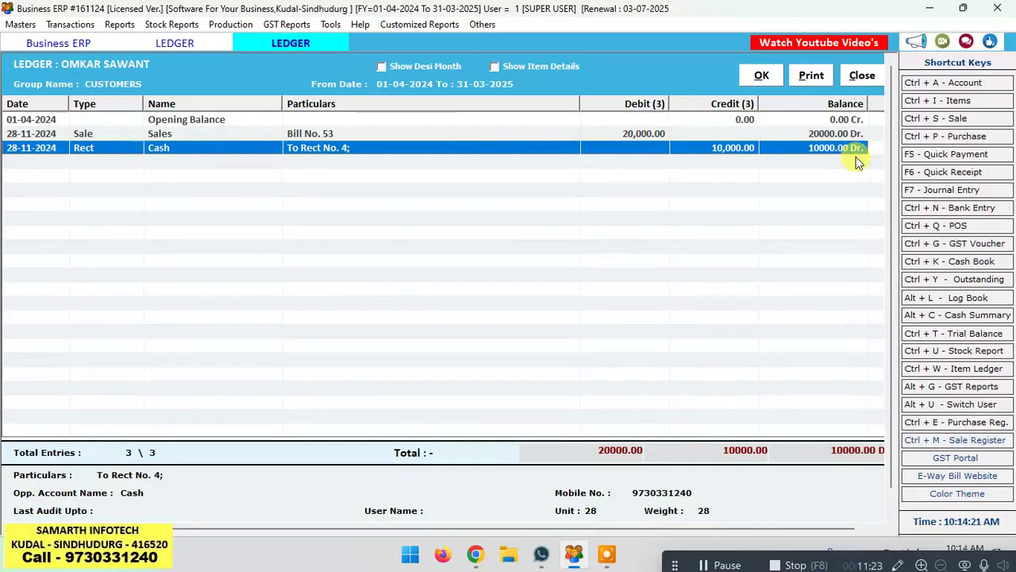
left_click(862, 77)
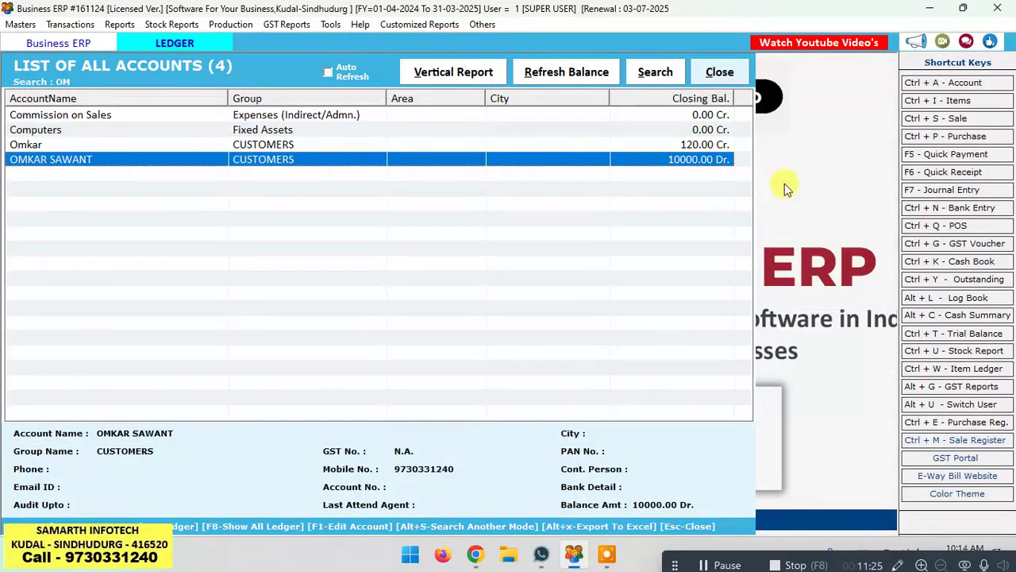
left_click(721, 71)
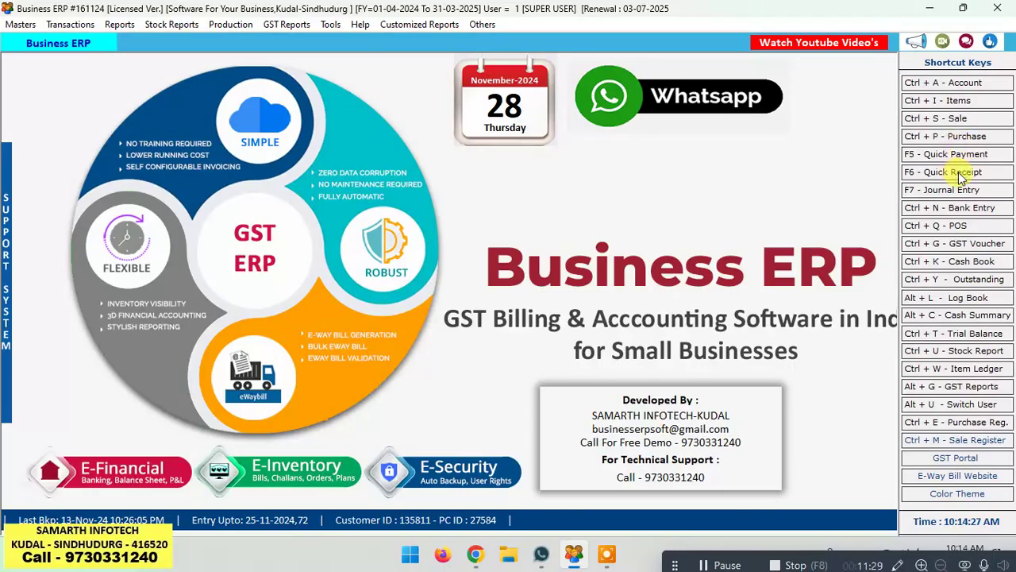
Step: Open a quick receipt and look through its payment mode options
left_click(959, 173)
left_click(421, 110)
left_click(422, 110)
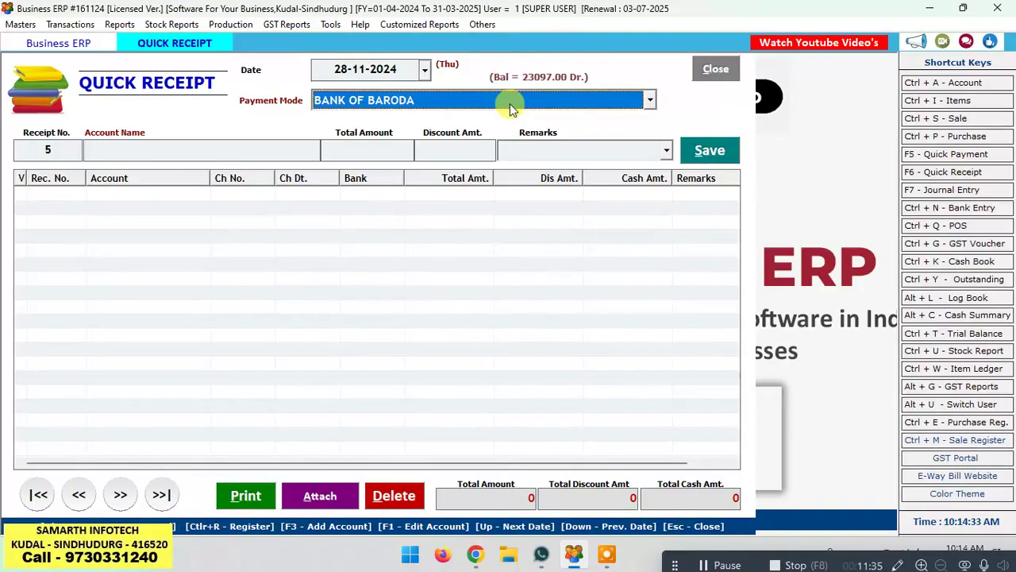
key("Return")
key("F3")
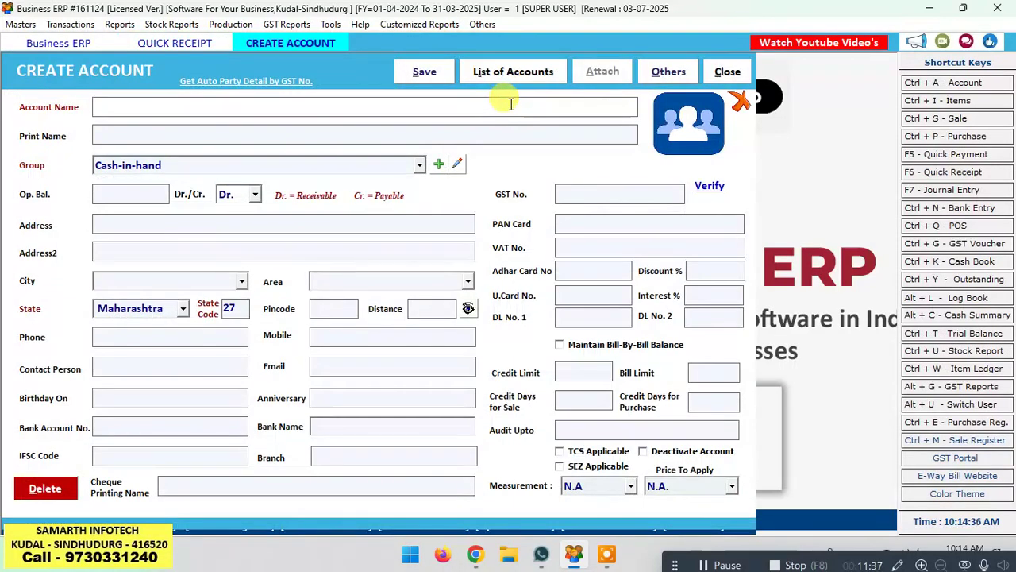
key("Escape")
left_click(590, 100)
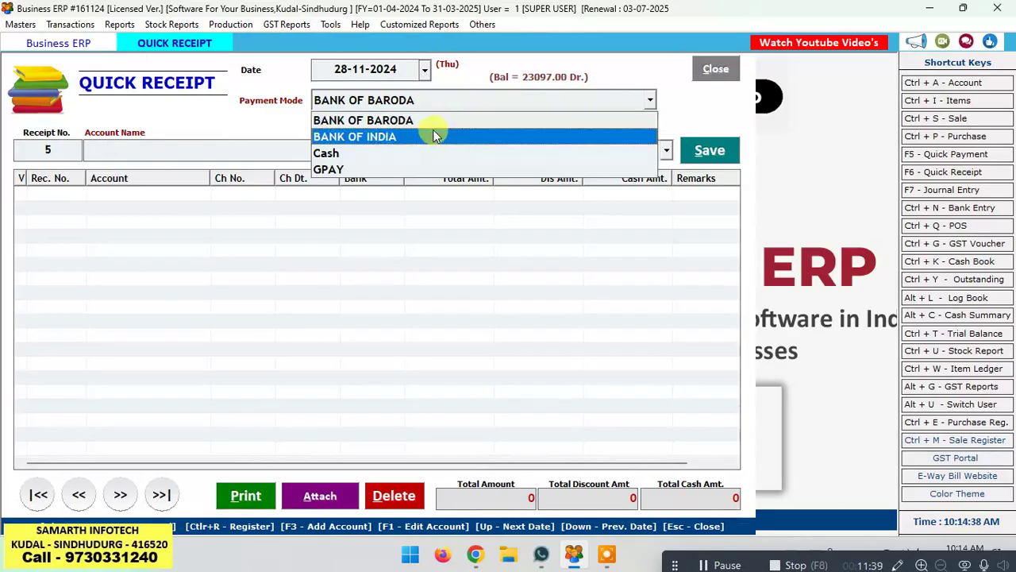
left_click(470, 104)
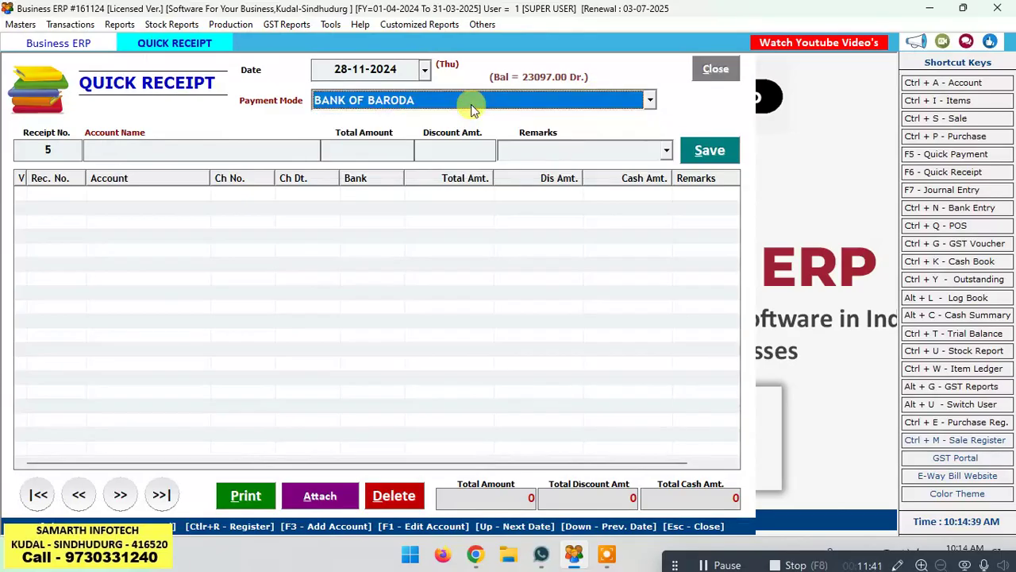
Step: Create the SARASWAT BANK KUDAL account with a 50000 opening balance and save it
key("F3")
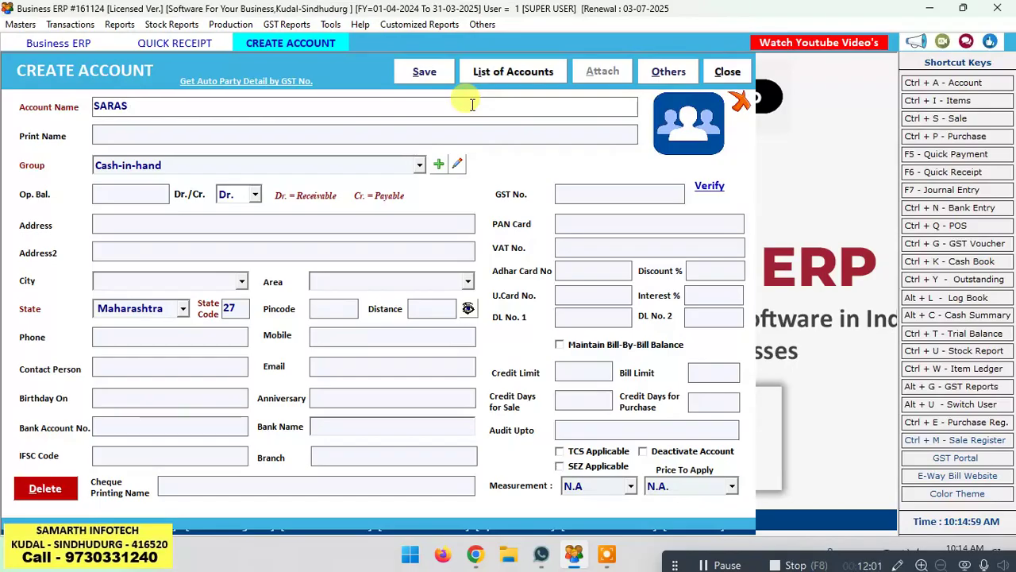
type("BANK\\")
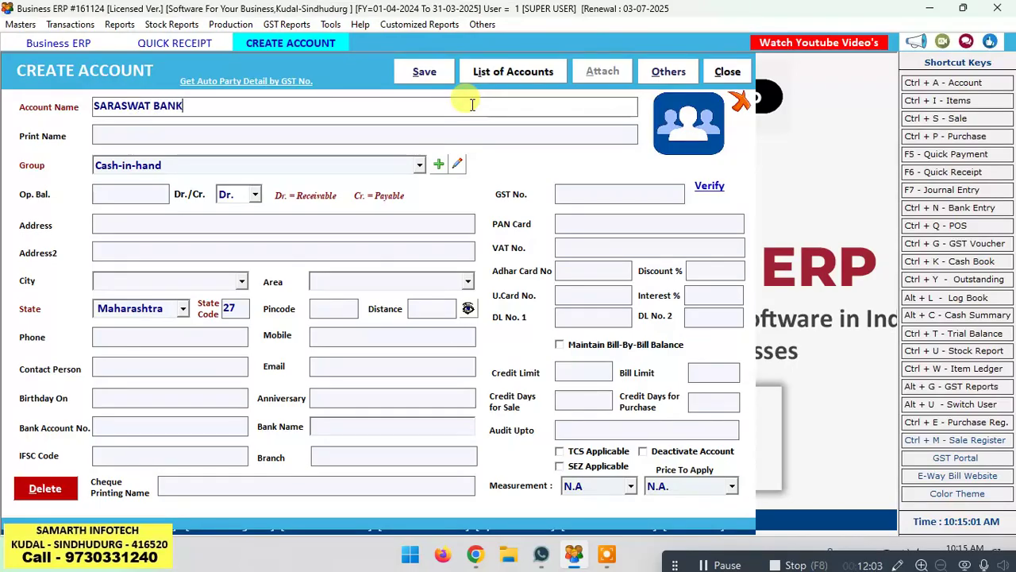
key("Return")
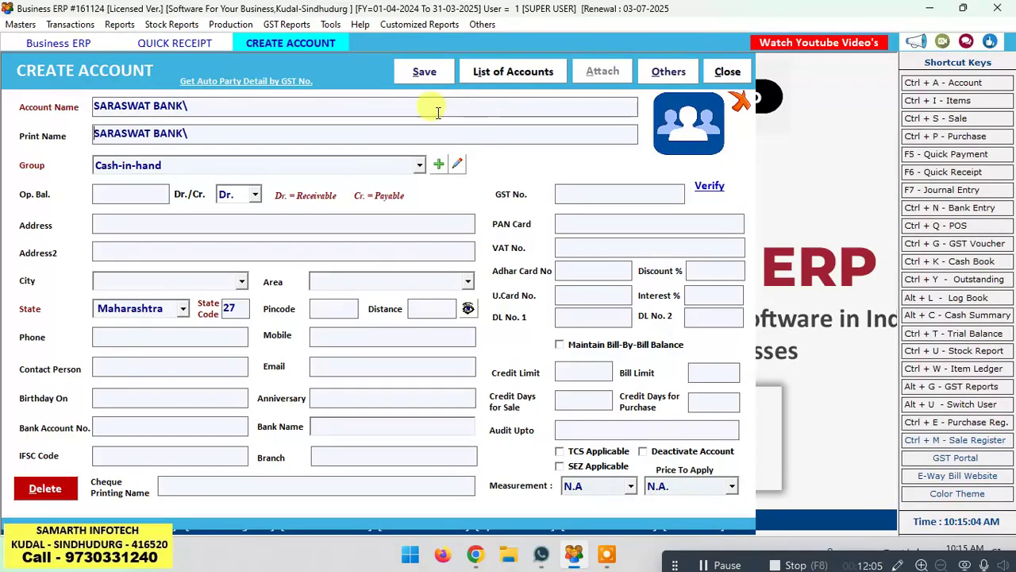
left_click(387, 104)
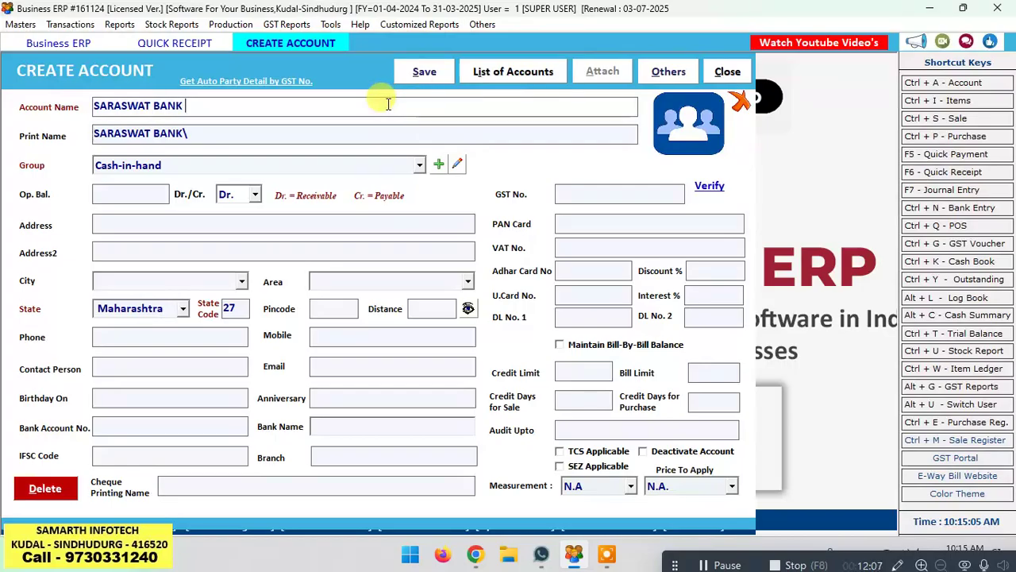
type("KU")
key("Return")
key("Return")
key("Return")
key("Return")
key("Return")
key("Return")
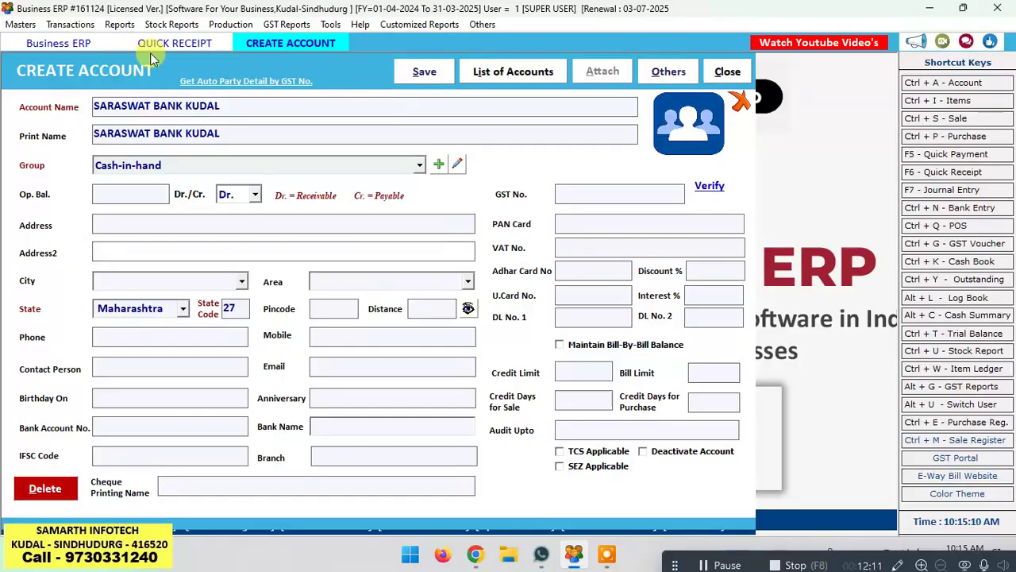
left_click(112, 190)
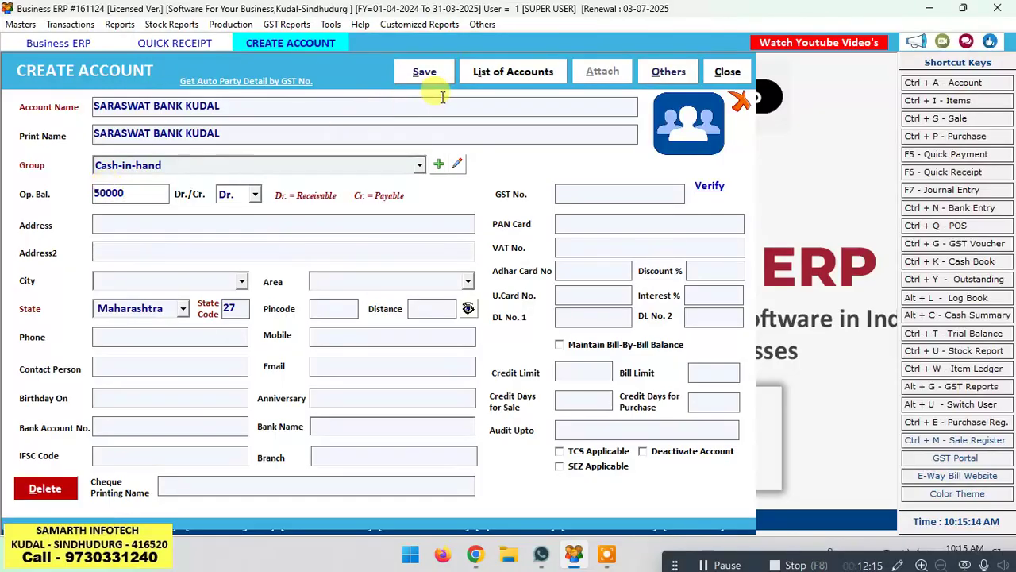
left_click(427, 72)
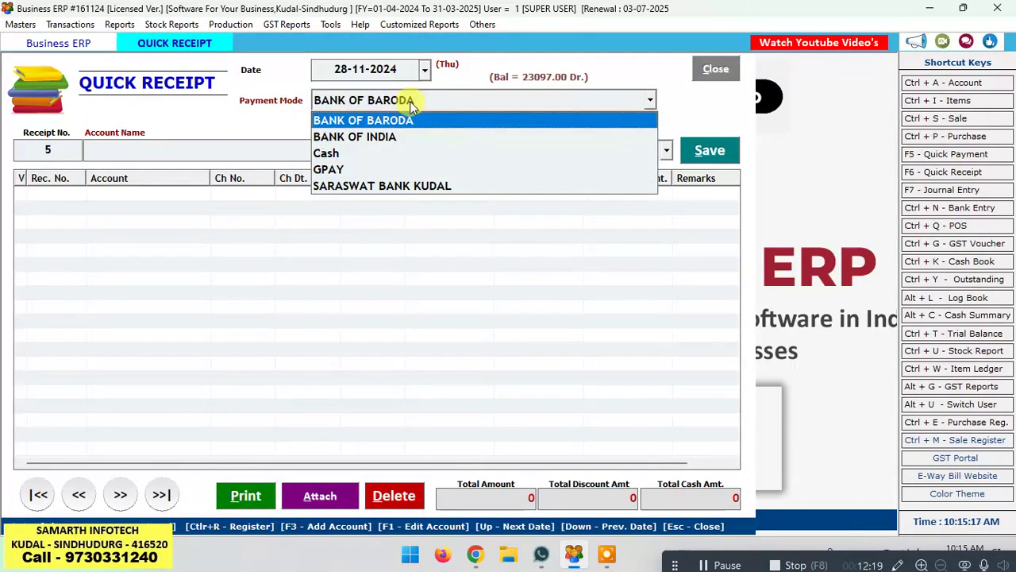
Step: Record a 5000 receipt from the customer via SARASWAT BANK KUDAL, save, and close the form
left_click(408, 186)
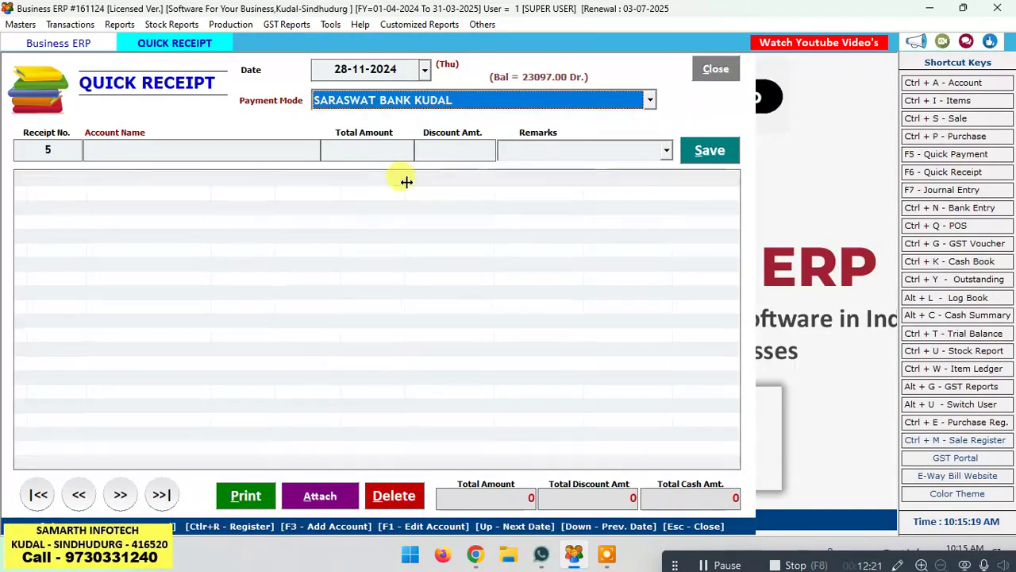
key("Return")
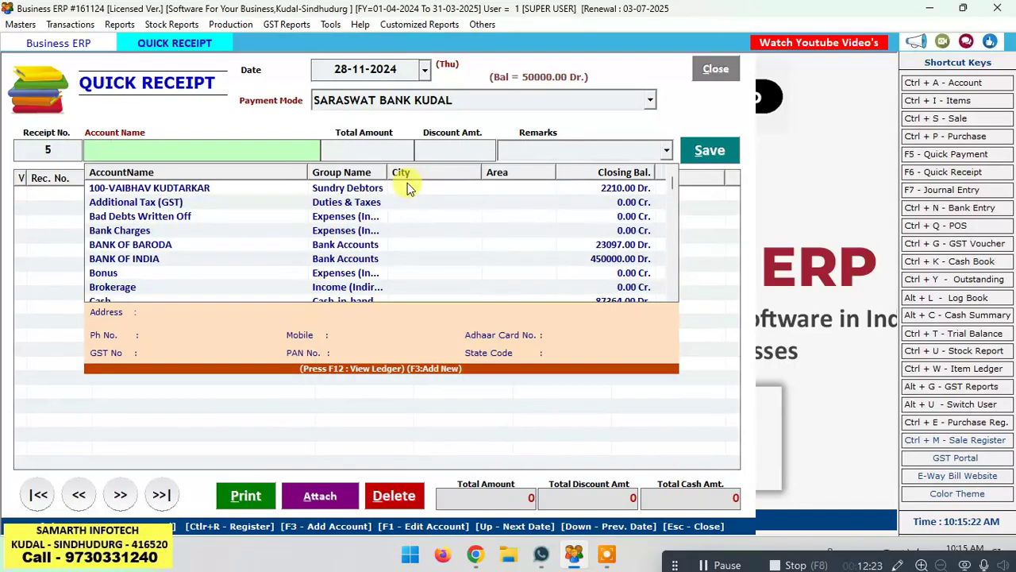
type("OM")
key("Down")
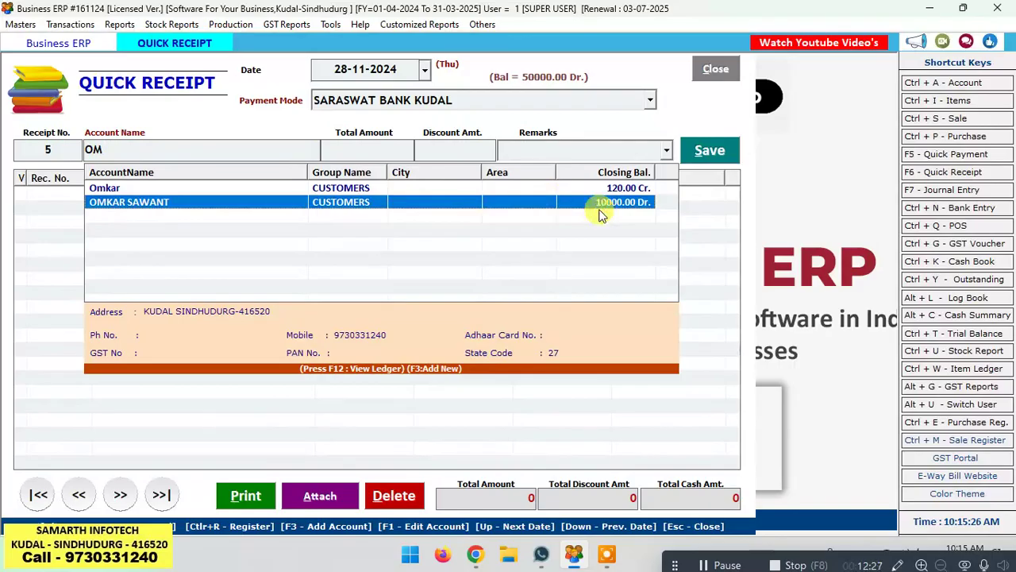
key("Return")
type("5000")
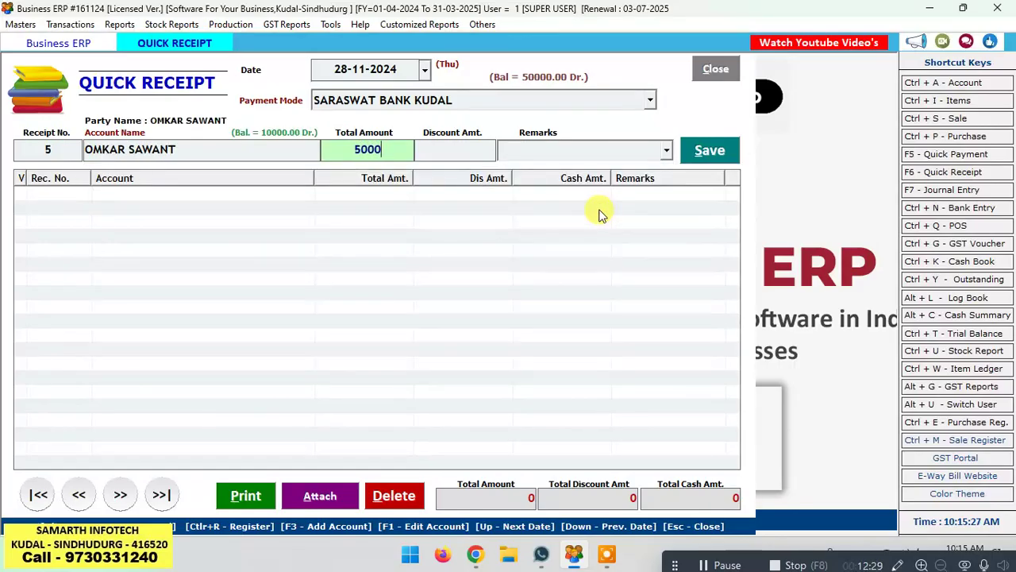
key("Return")
key("Return")
key("Return")
key("Return")
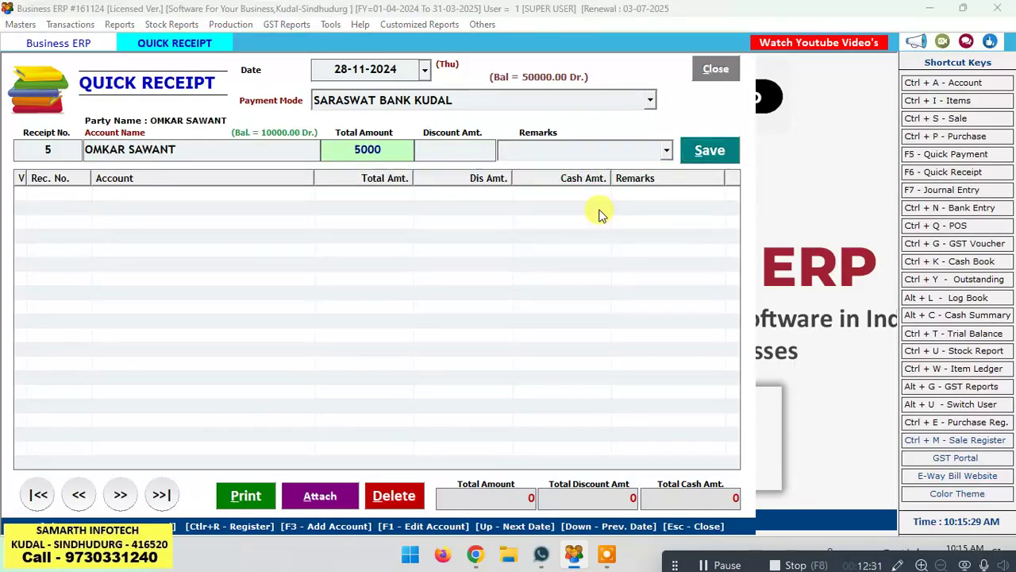
key("Return")
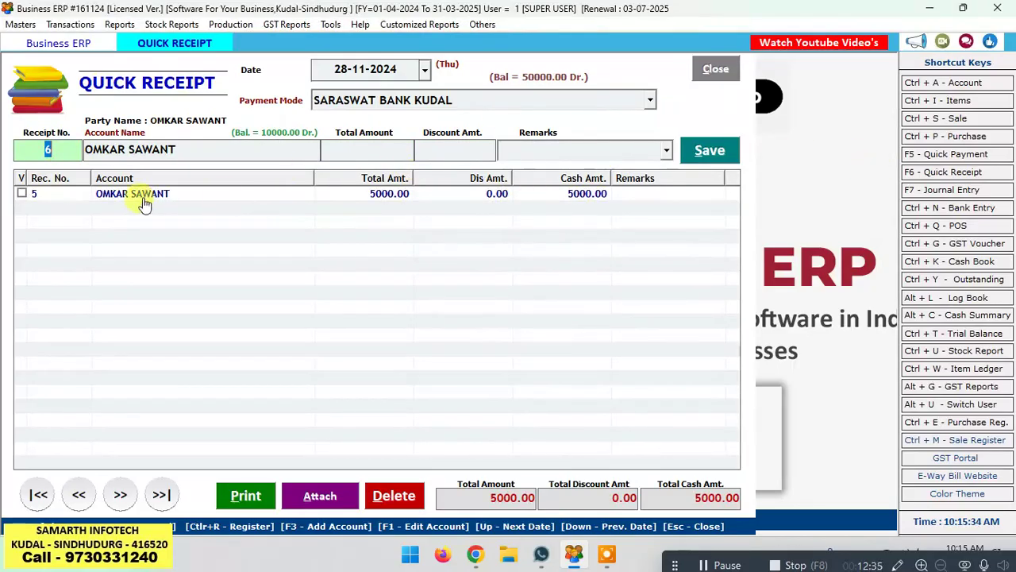
left_click(715, 69)
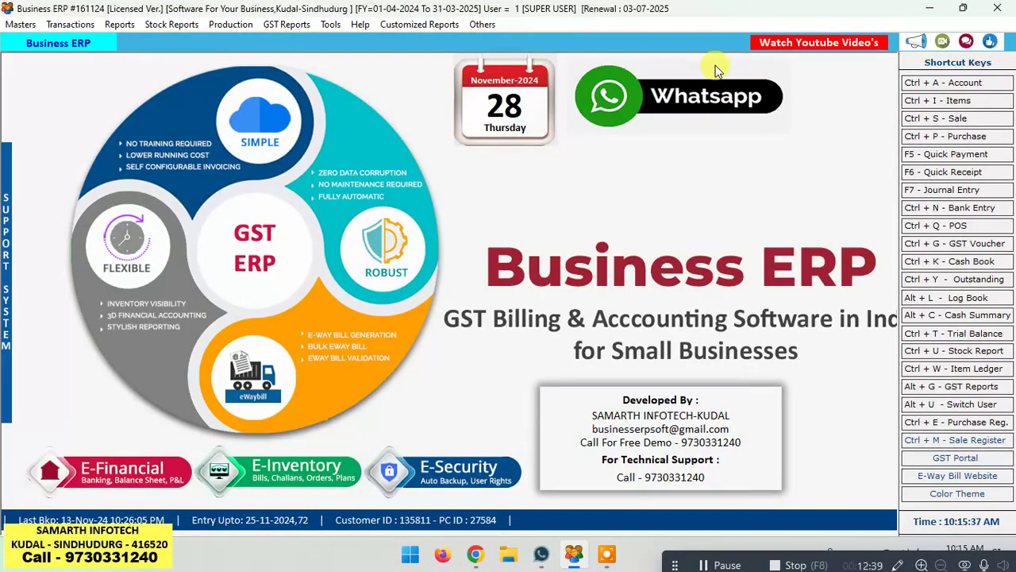
Step: Open the ledger account list from Reports and recalculate all account balances
key("alt+r")
key("Escape")
key("alt+r")
key("Down")
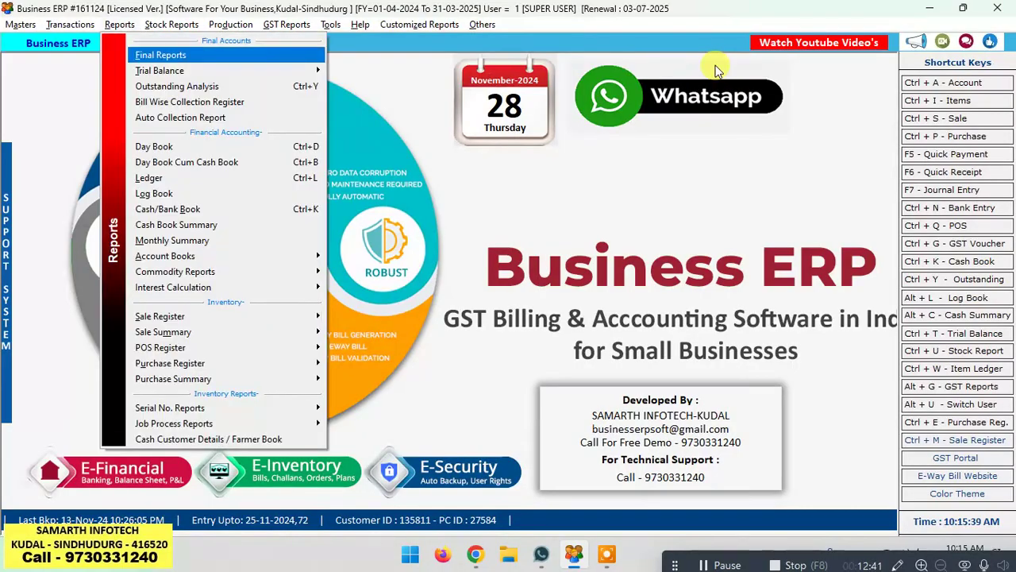
key("Down")
key("Down")
key("Down")
key("Down")
key("Down")
key("Down")
key("Down")
key("Down")
key("Down")
key("Down")
key("Up")
key("Up")
key("Up")
key("Return")
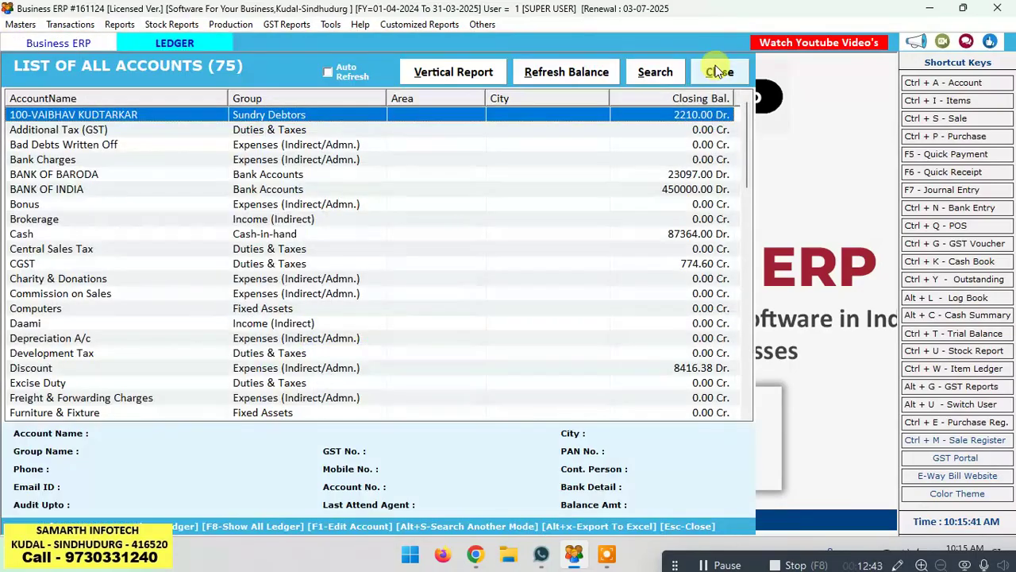
left_click(579, 70)
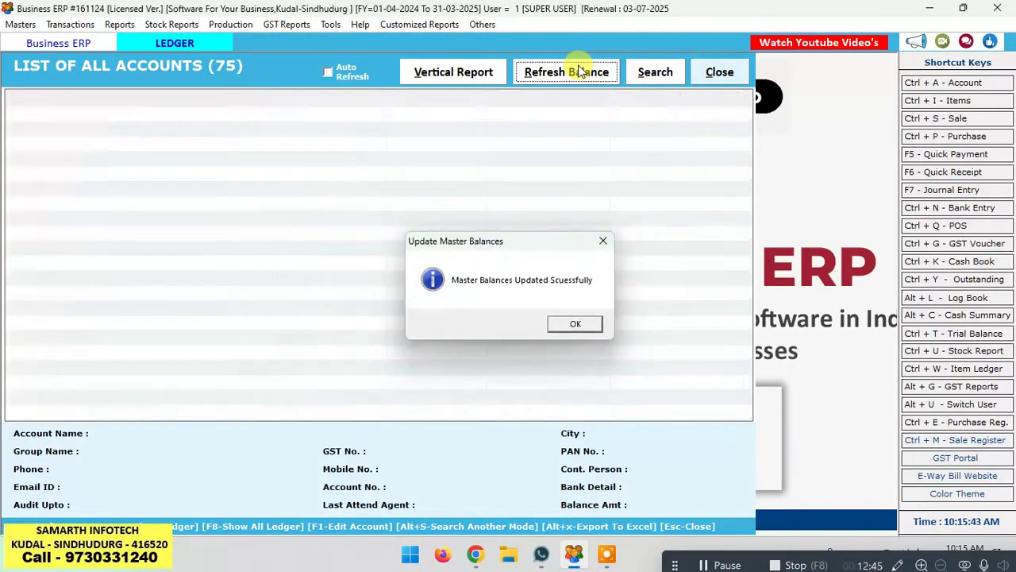
key("Return")
Step: Search the accounts for 'OM', open the customer's ledger, and select the cash and SARASWAT BANK KUDAL receipts
left_click(392, 208)
type("OM")
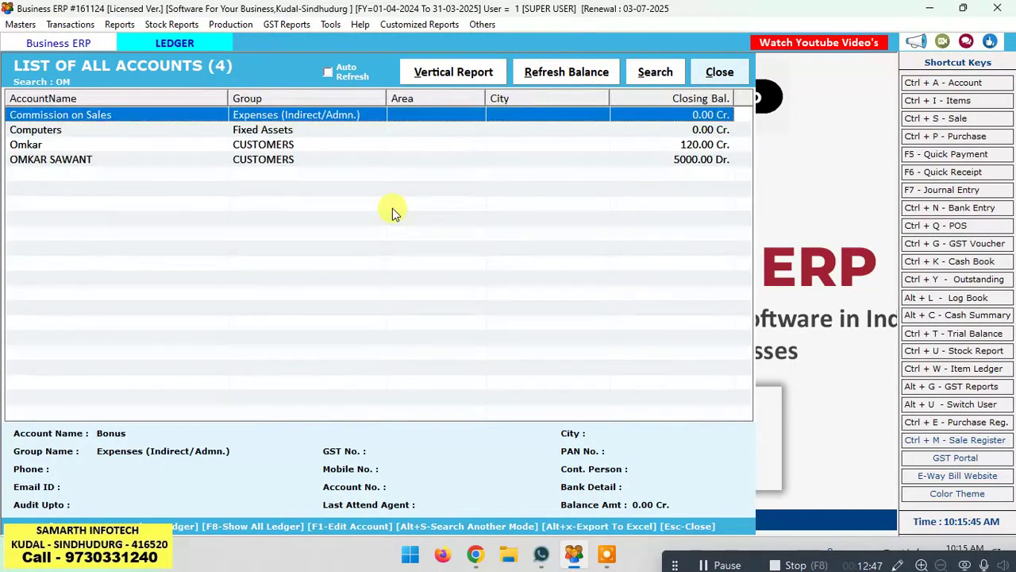
key("Down")
key("Down")
key("Down")
key("Return")
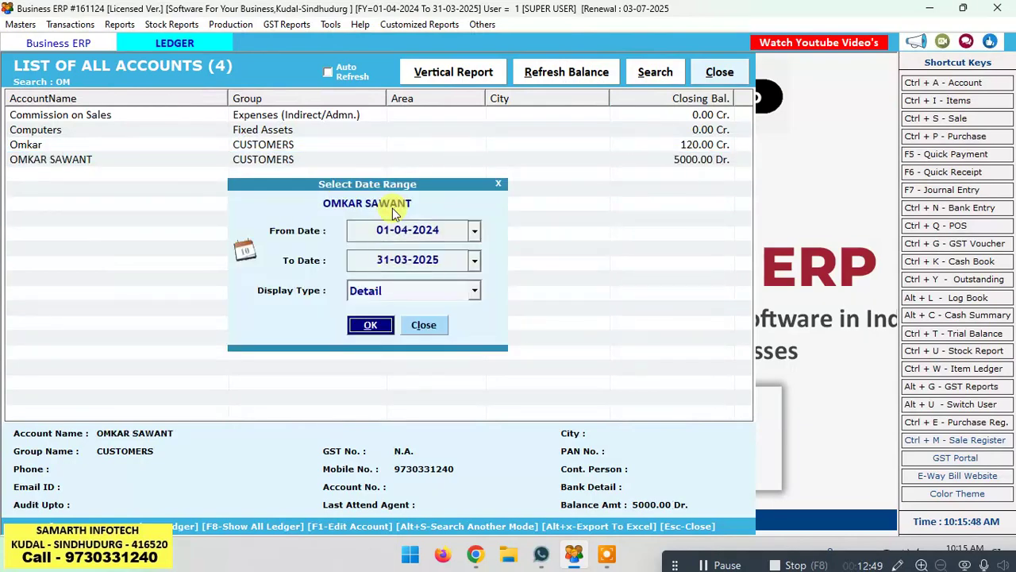
key("Return")
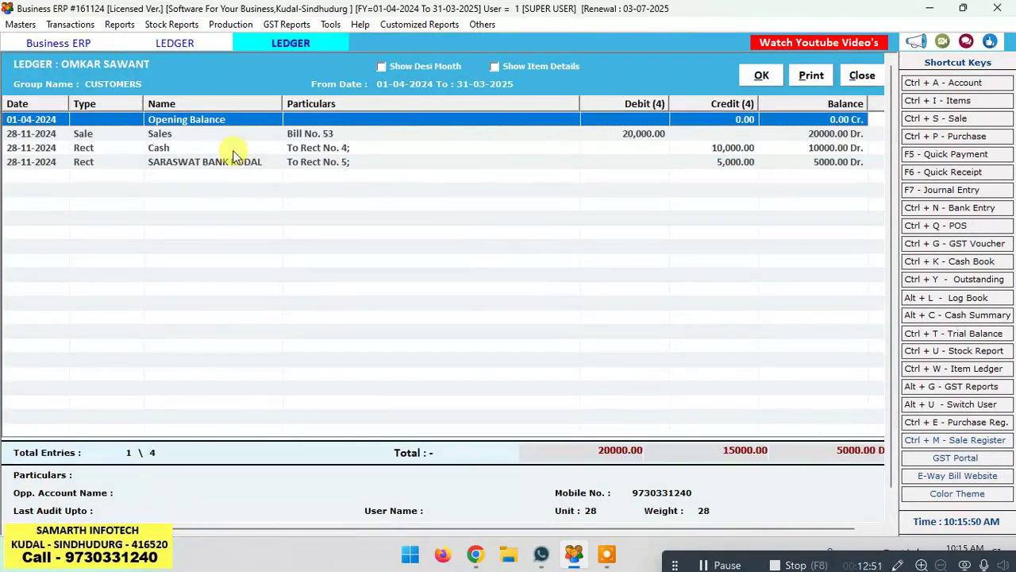
left_click(719, 149)
left_click(724, 162)
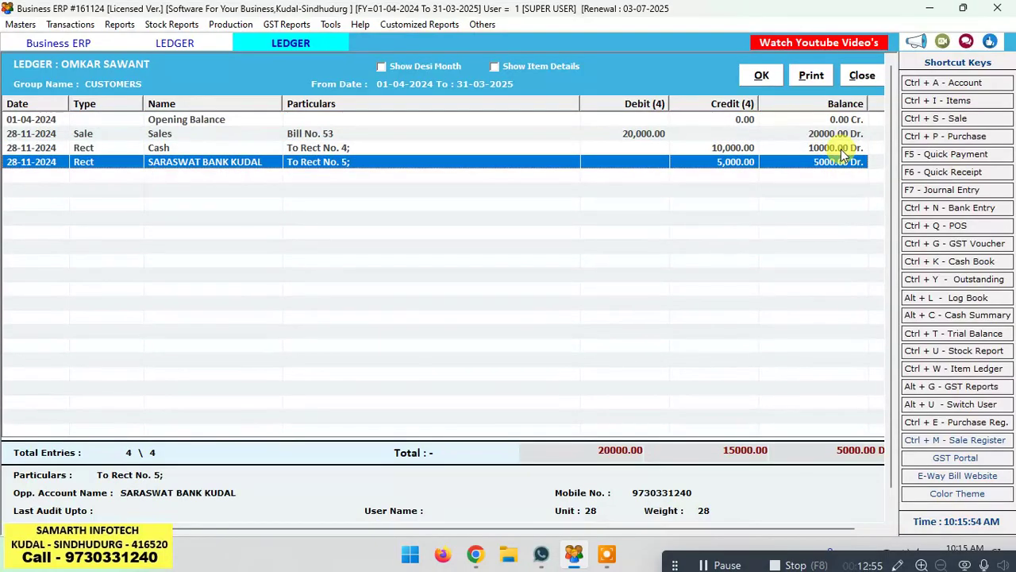
Step: Print-preview the customer's ledger, preview it again with item details included, then close it
left_click(810, 75)
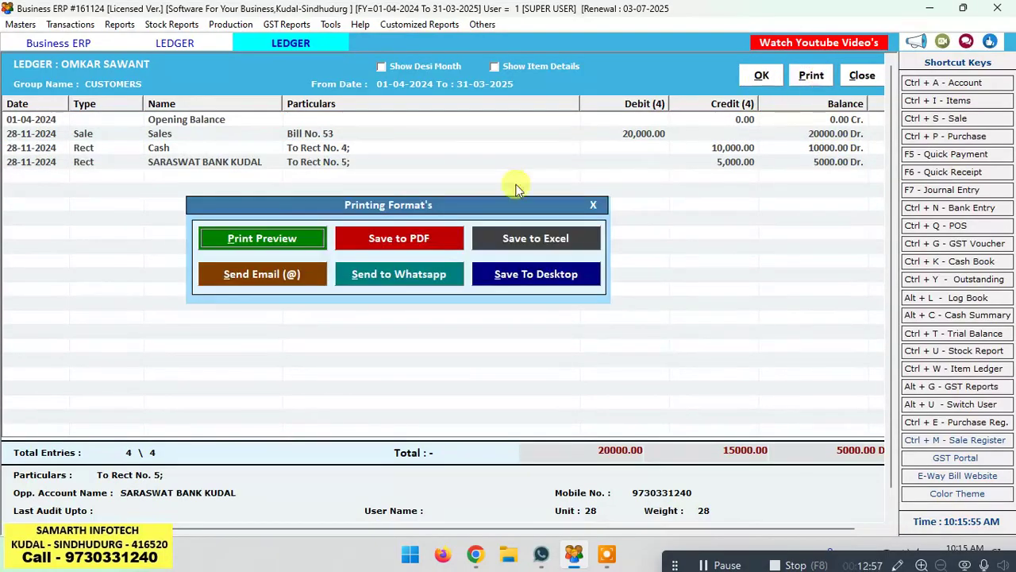
left_click(273, 238)
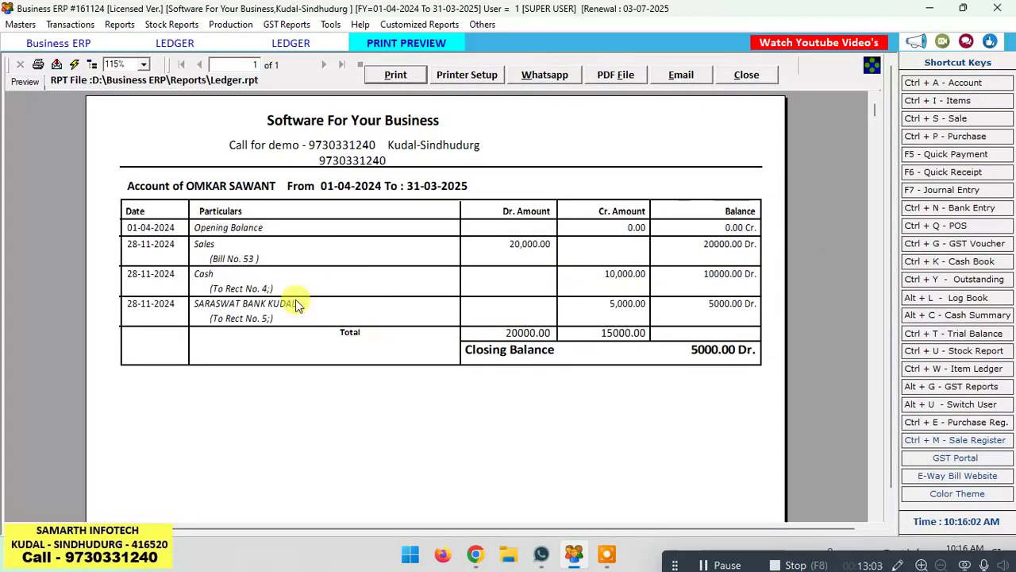
left_click(757, 77)
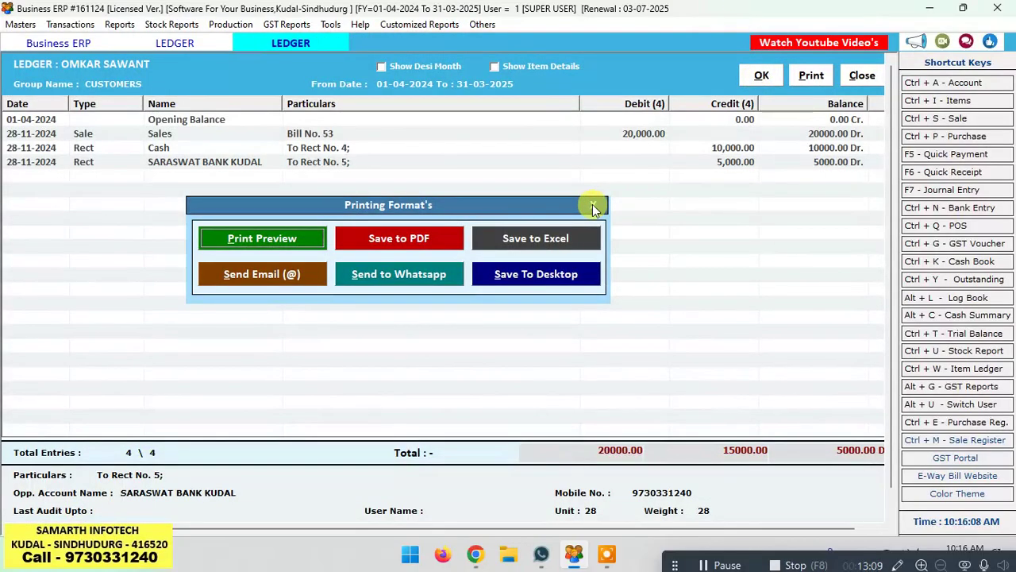
left_click(494, 67)
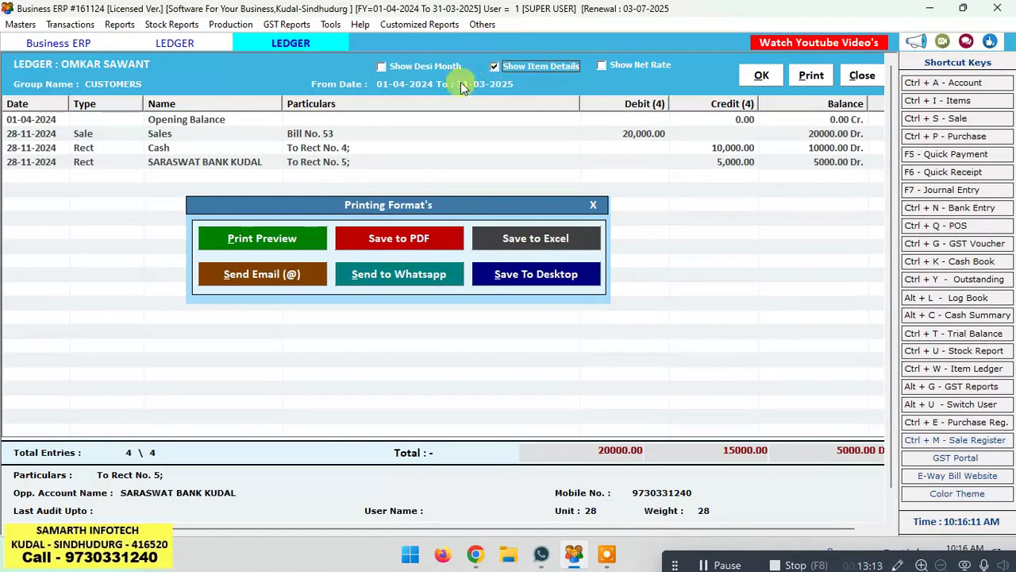
left_click(243, 240)
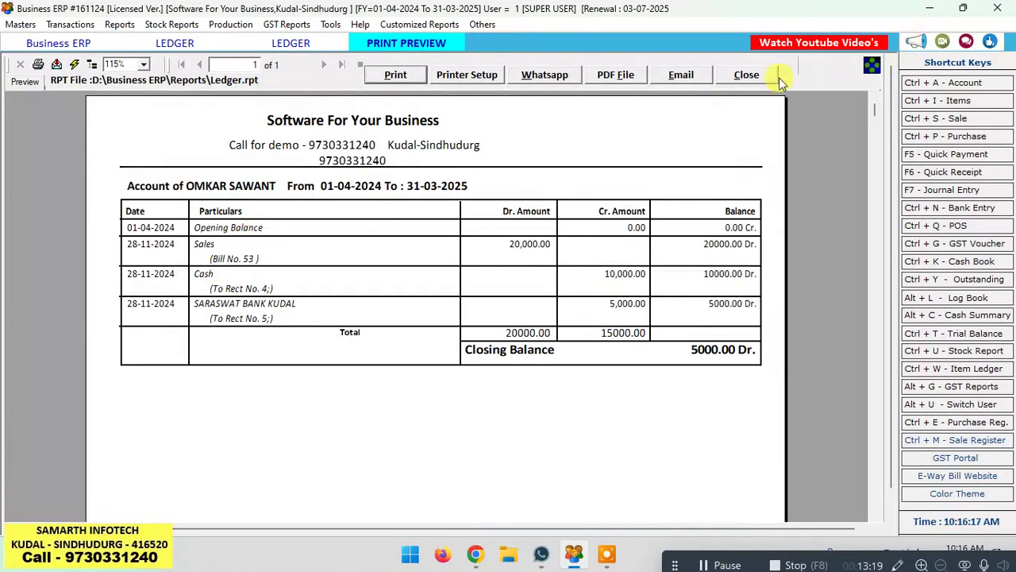
left_click(756, 81)
key("Escape")
key("Escape")
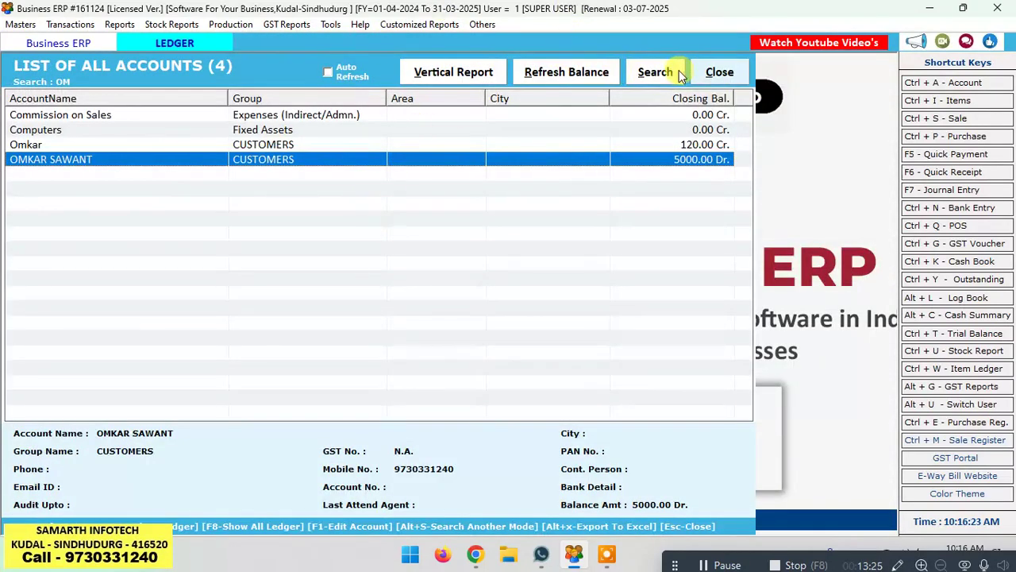
Step: Reopen the customer's ledger for the full year via an 'om' search, with item details shown
key("Escape")
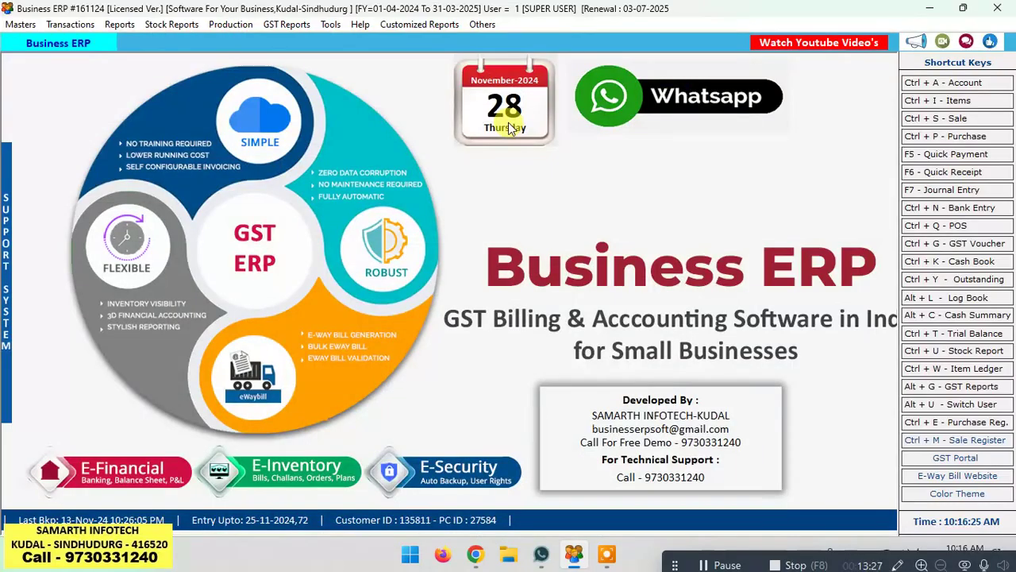
key("ctrl+a")
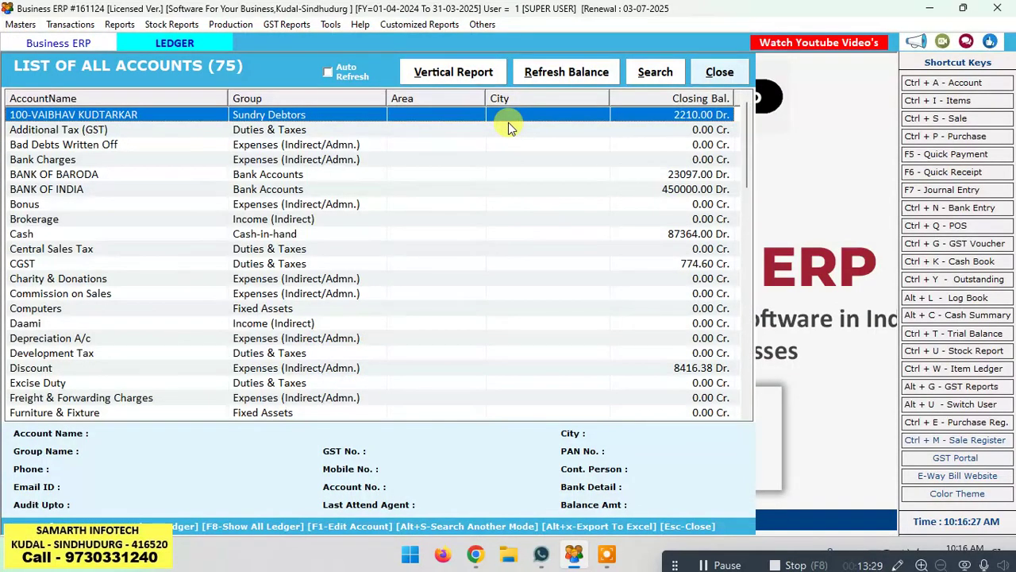
type("om")
key("Down")
key("Down")
key("Down")
key("Return")
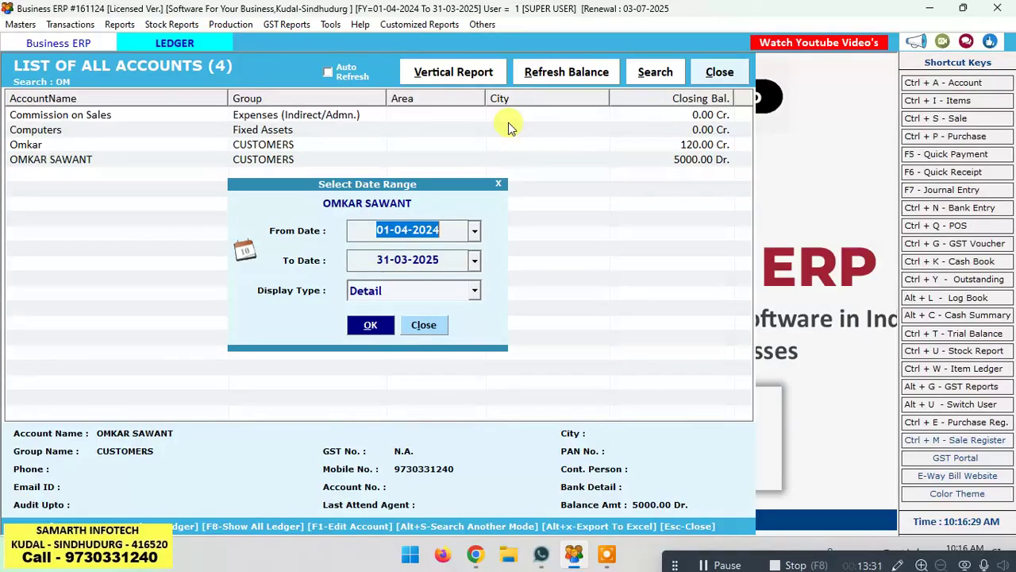
key("Return")
key("Return")
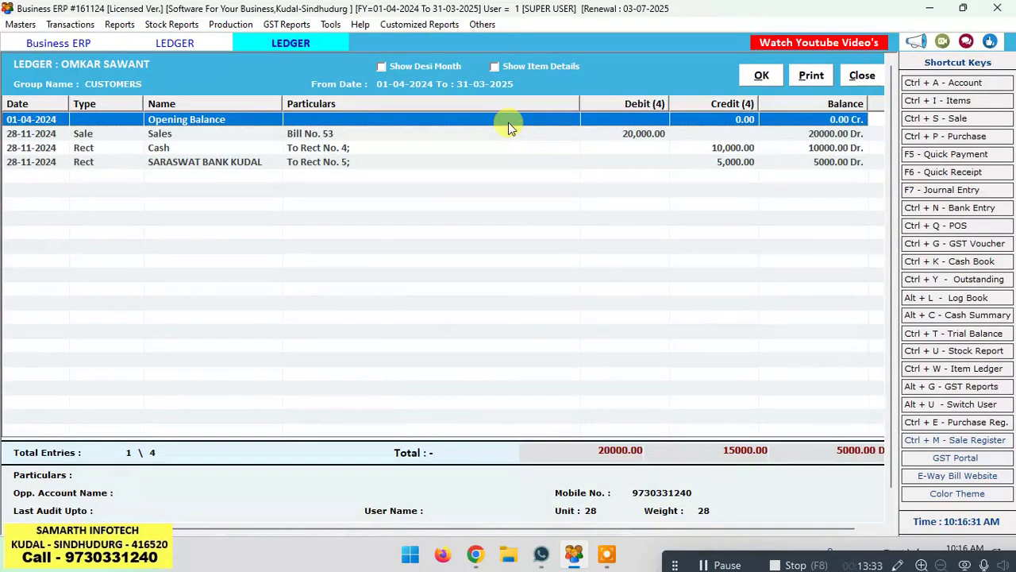
left_click(495, 63)
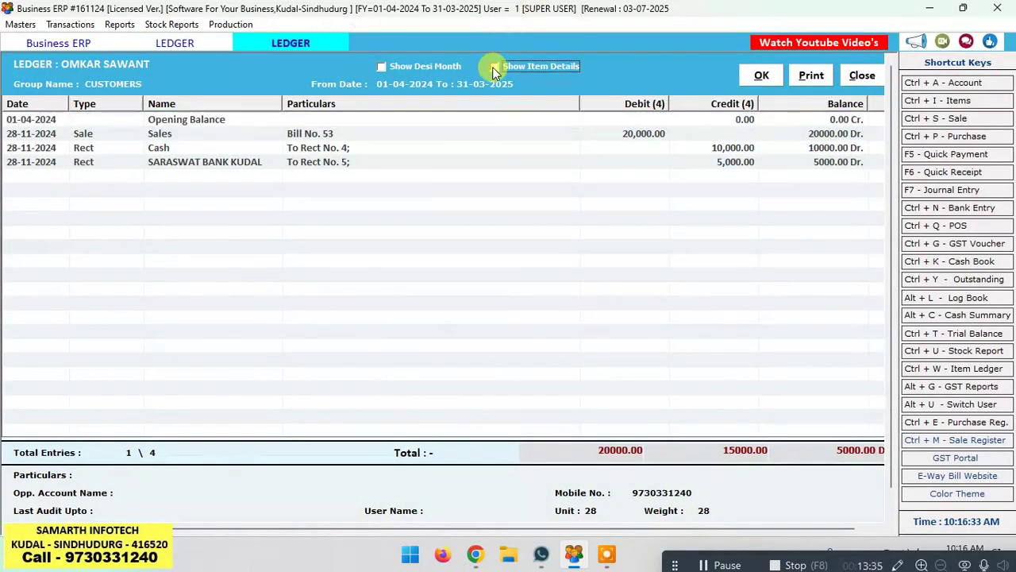
left_click(764, 77)
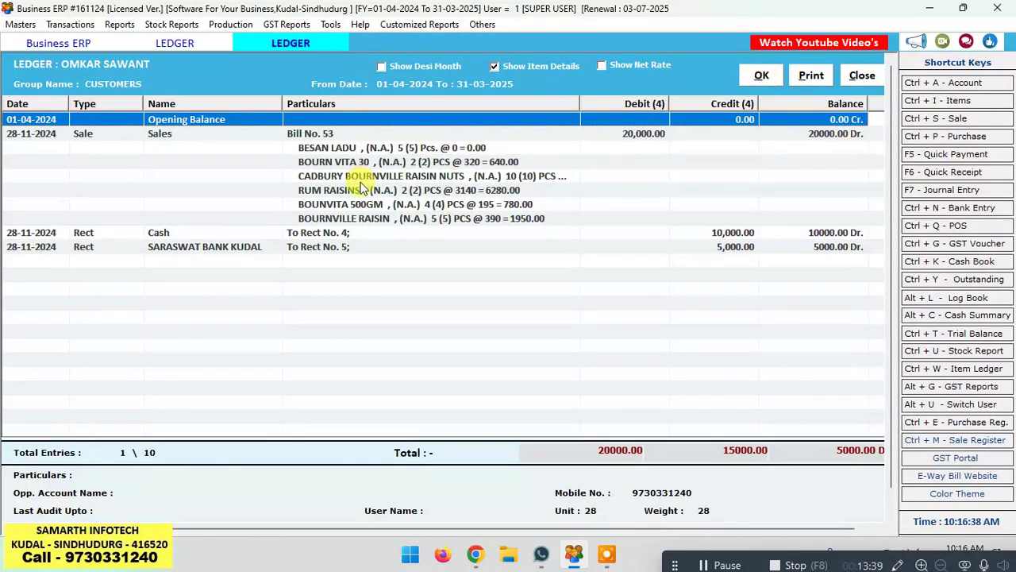
Step: Print-preview the ledger with Bill 53's item lines, then close everything back to the home screen
left_click(810, 76)
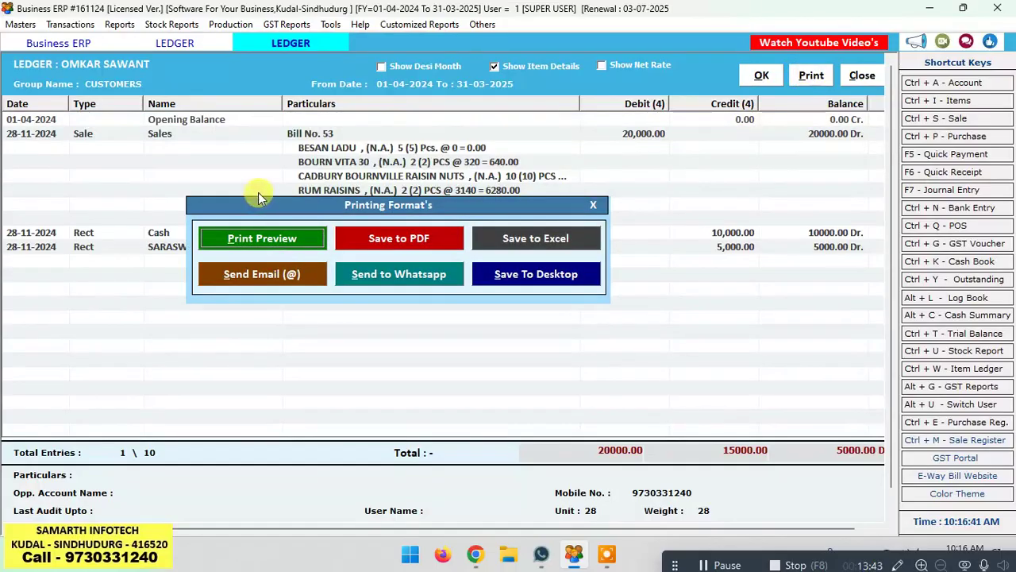
left_click(256, 237)
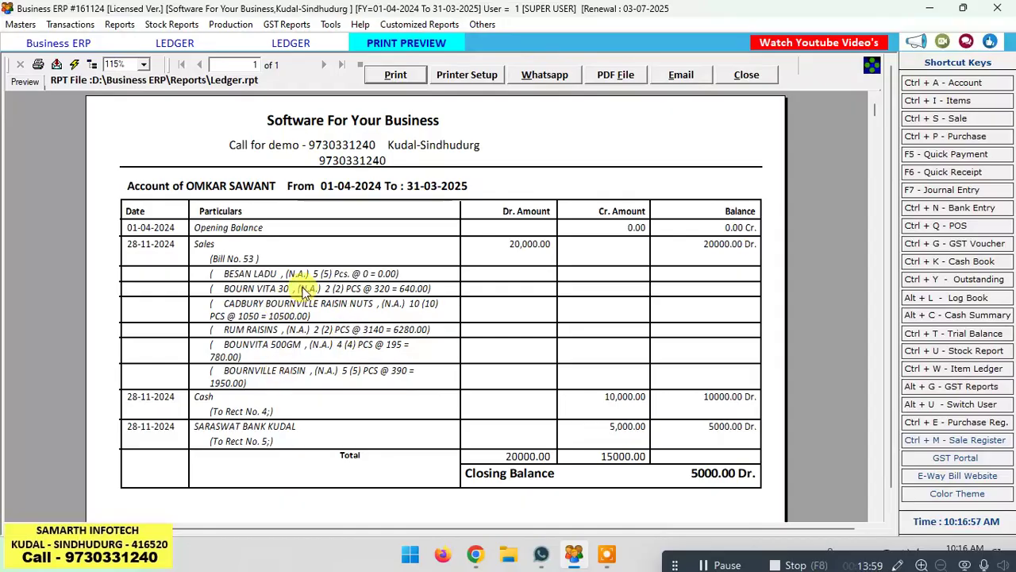
left_click(759, 74)
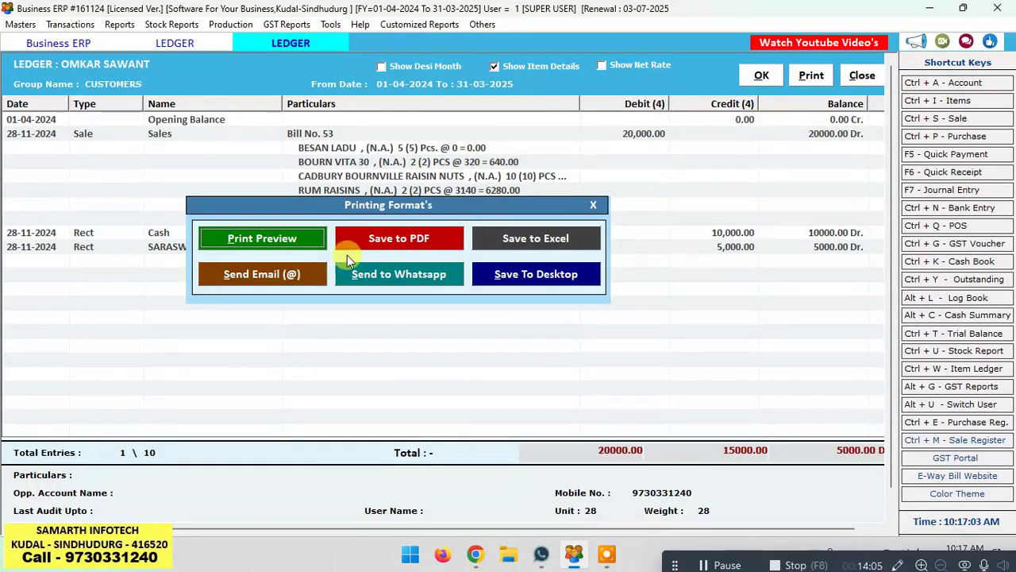
left_click(589, 205)
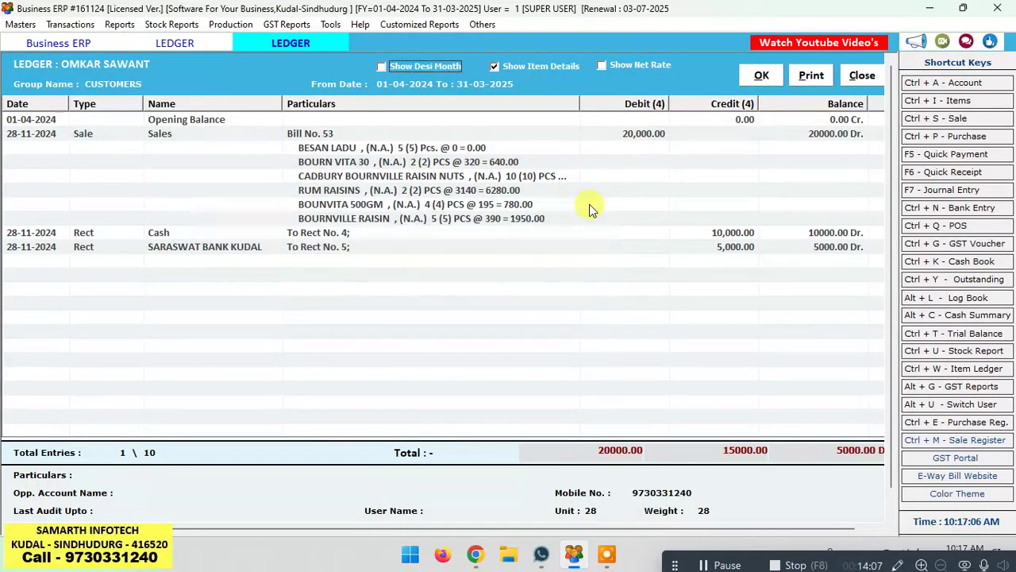
left_click(863, 77)
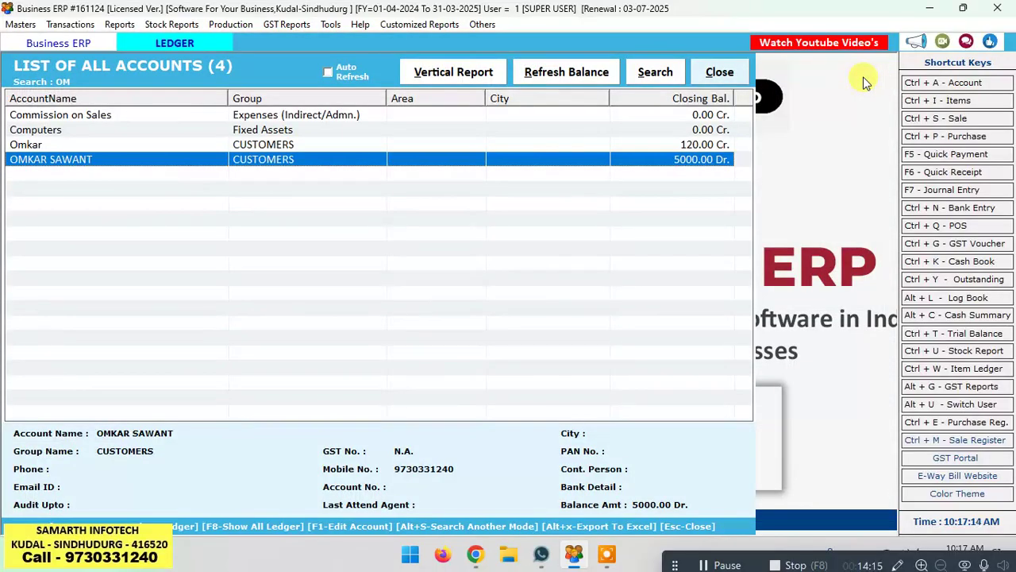
key("Escape")
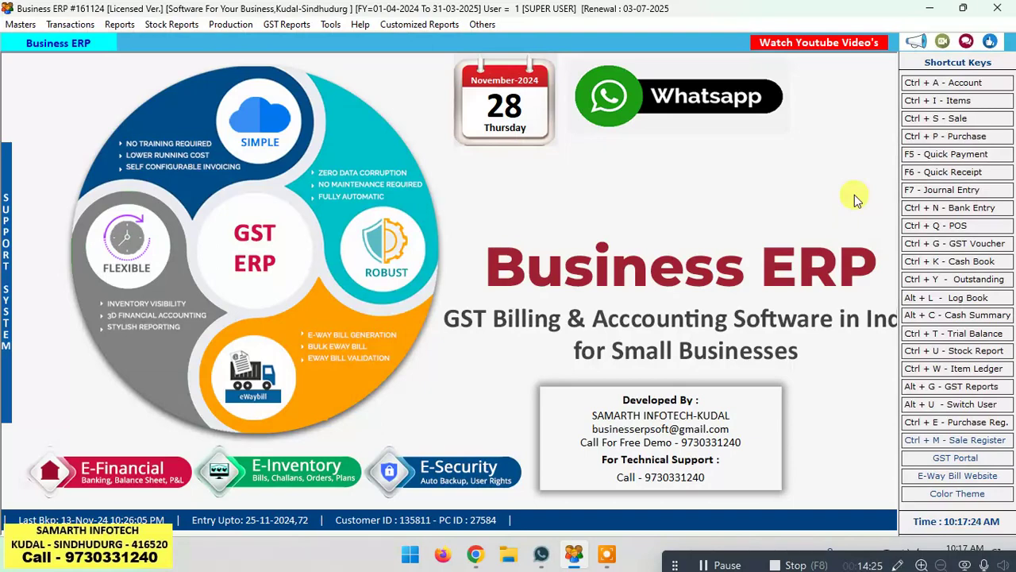
Step: Open Bill 53 from the Sale Bills list and delete its BOURNVILLE RAISIN line
left_click(958, 119)
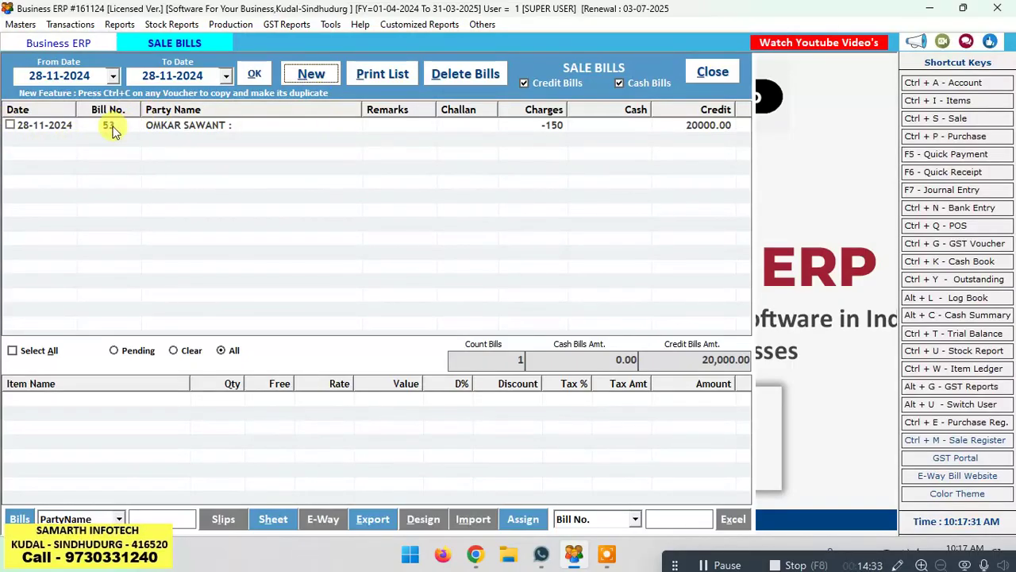
left_click(221, 129)
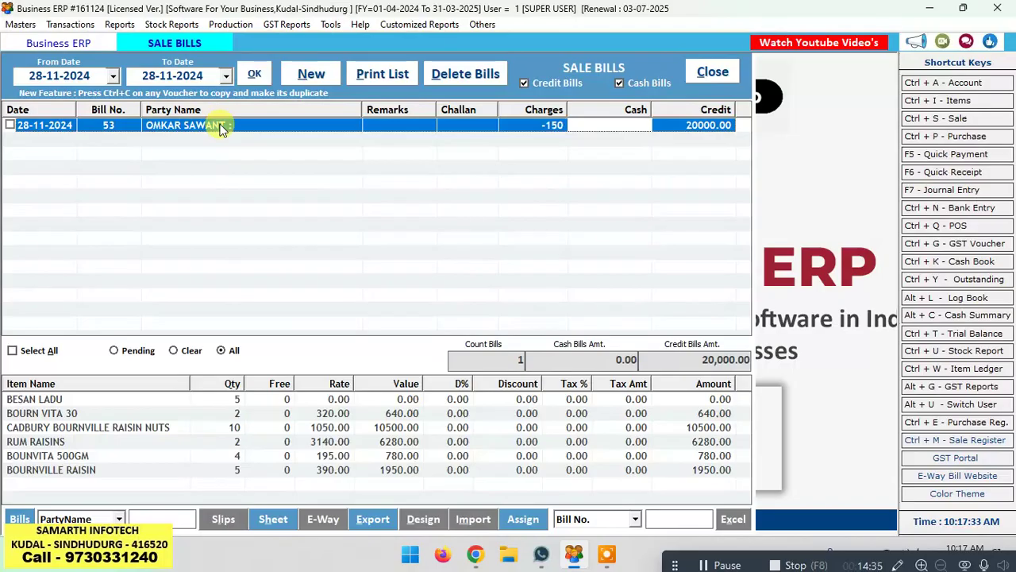
double_click(221, 129)
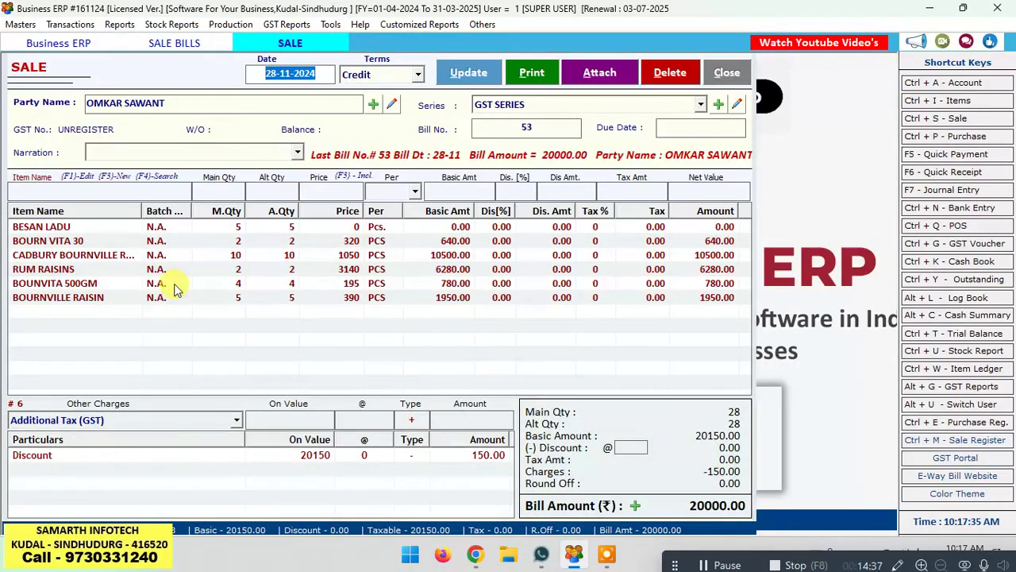
left_click(151, 299)
key("Delete")
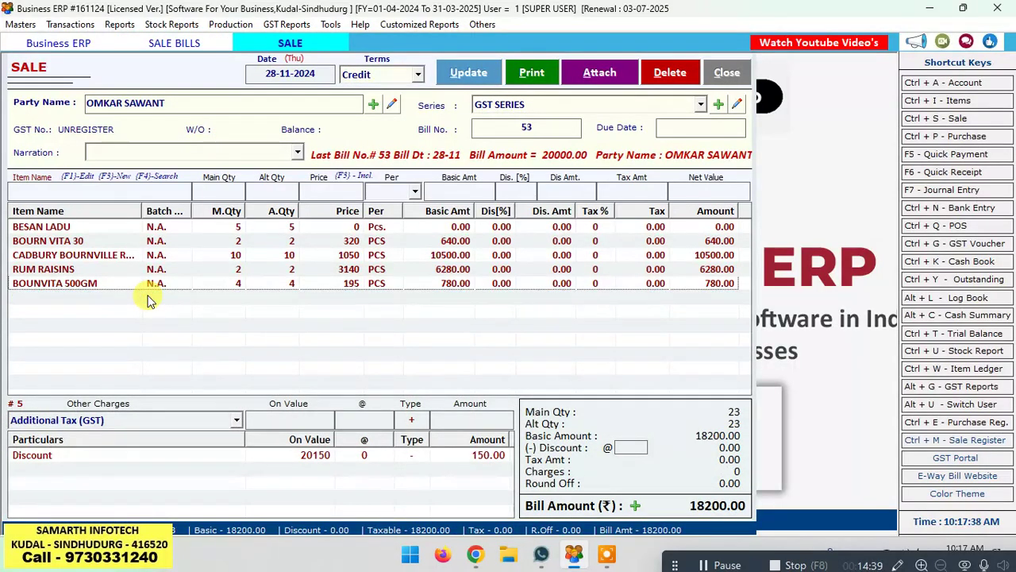
Step: Save the edited bill without printing and close the sale entry and bills list
left_click(466, 70)
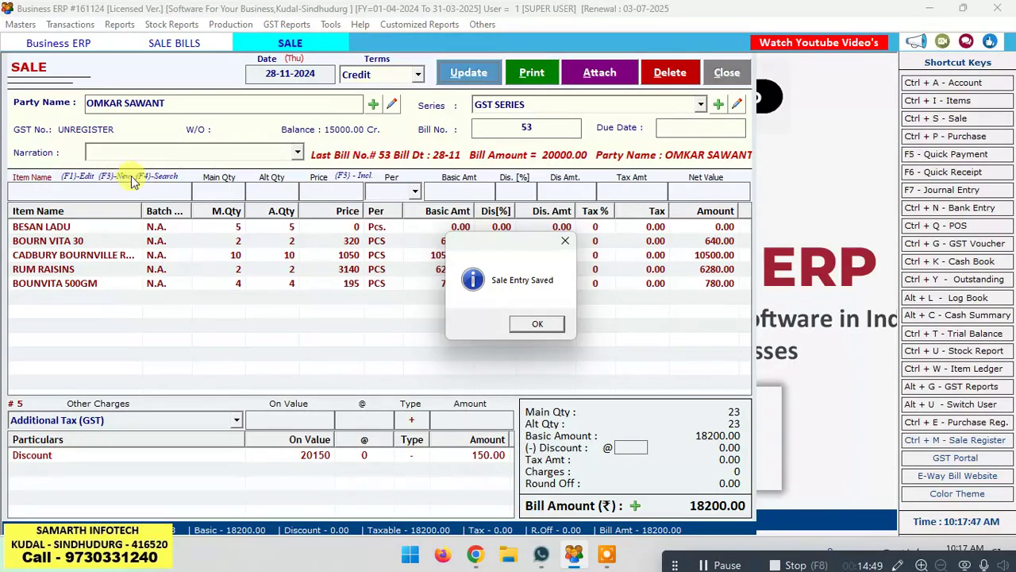
left_click(539, 323)
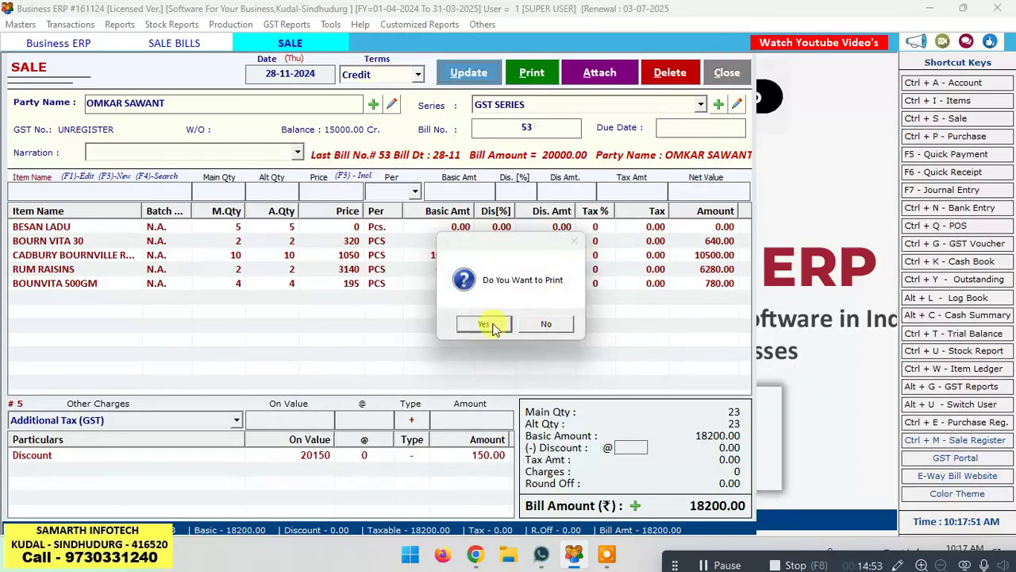
left_click(547, 325)
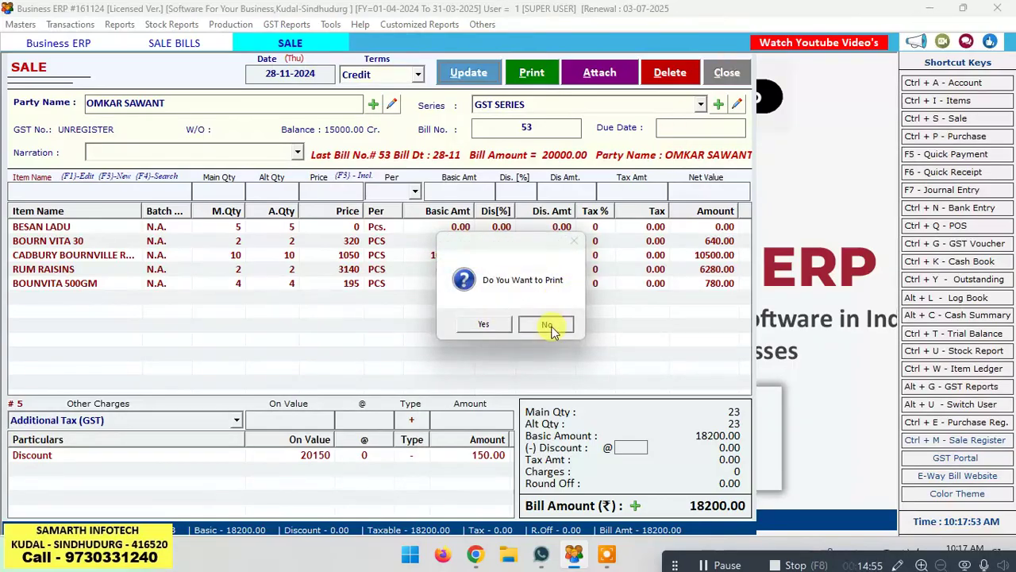
left_click(726, 73)
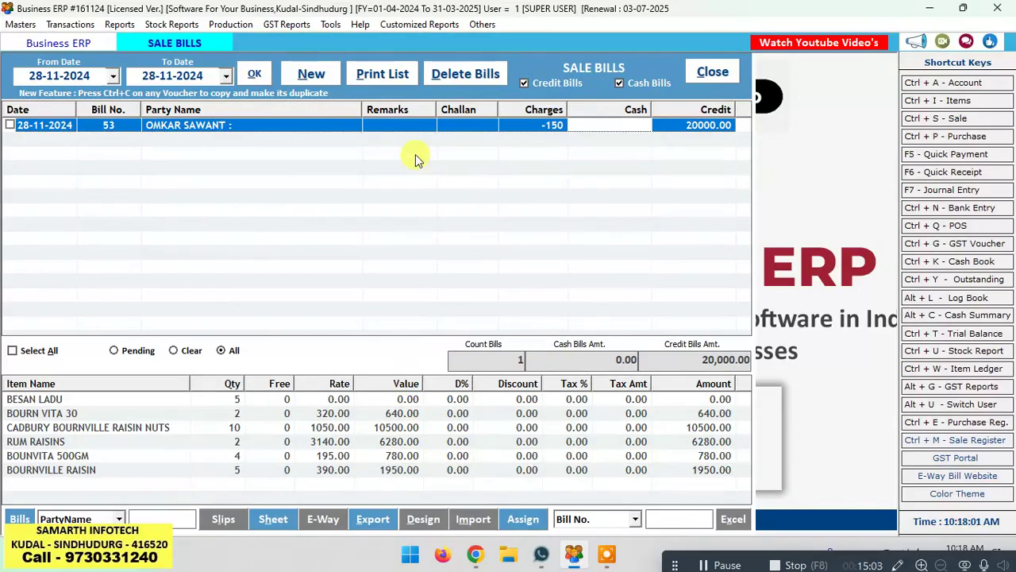
left_click(719, 65)
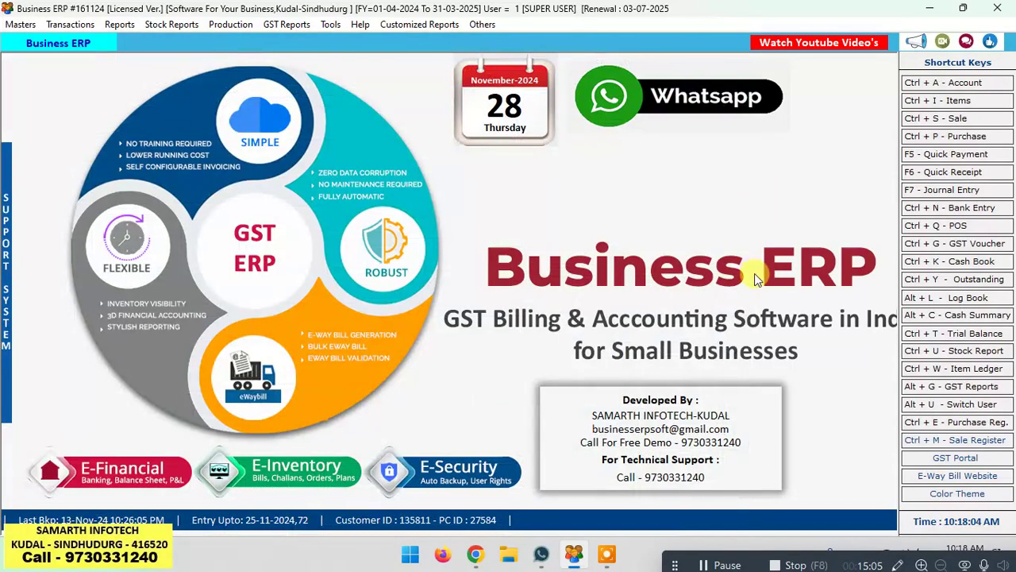